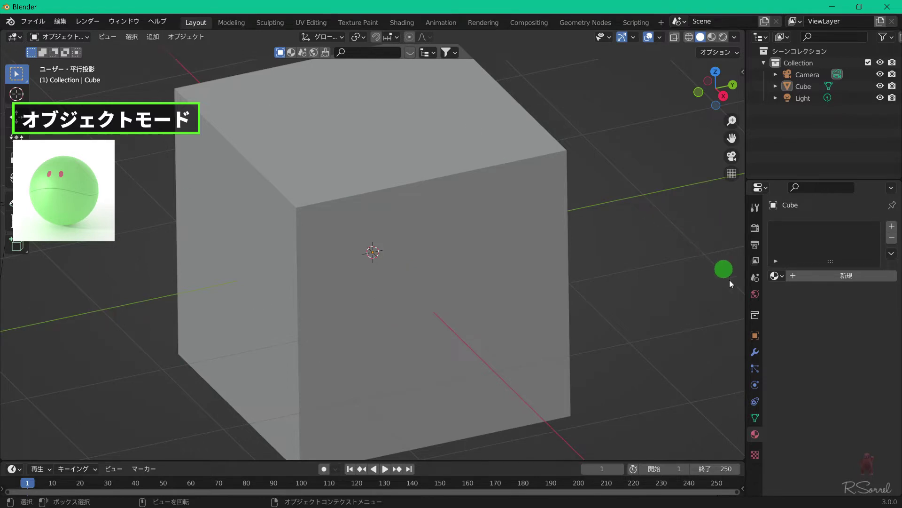
Add a level-2 Subdivision Surface modifier to the default cube and apply it
{"action": "left_click", "coordinate": [755, 352]}
{"action": "left_click", "coordinate": [824, 227]}
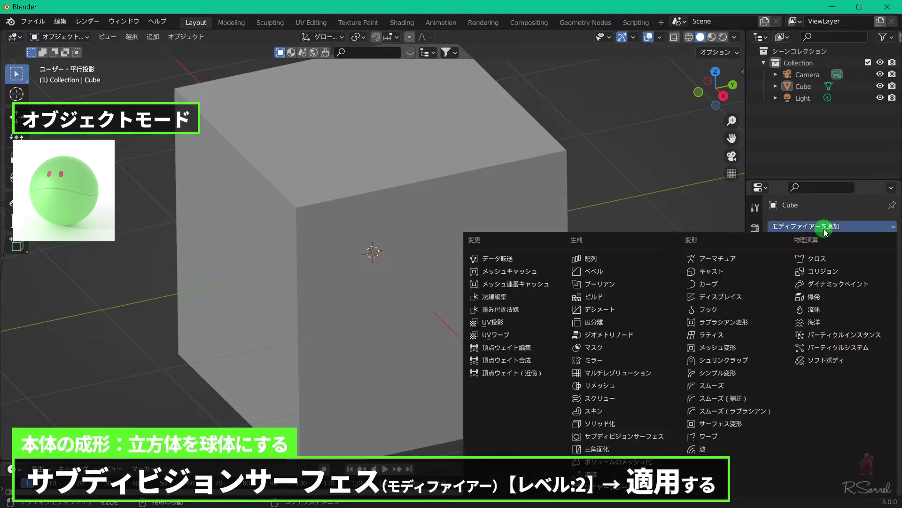
{"action": "left_click", "coordinate": [648, 438]}
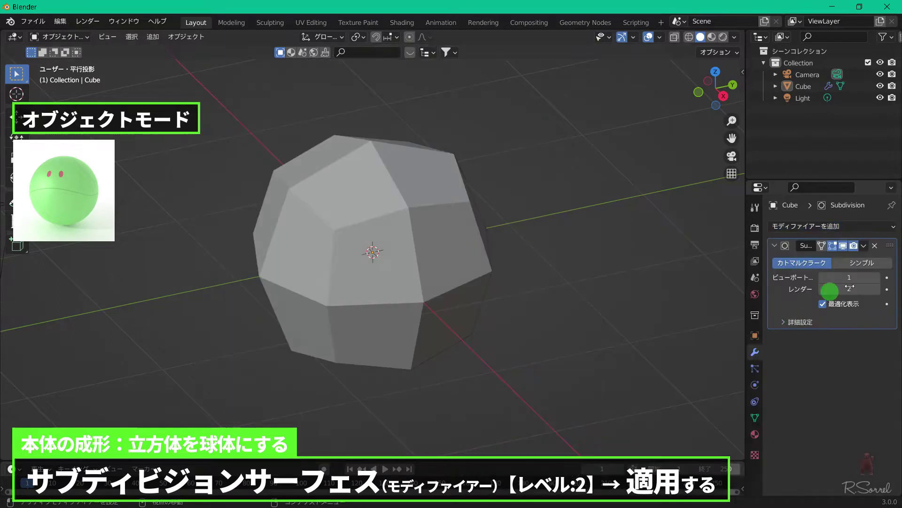
{"action": "left_click", "coordinate": [876, 278]}
{"action": "left_click", "coordinate": [863, 245]}
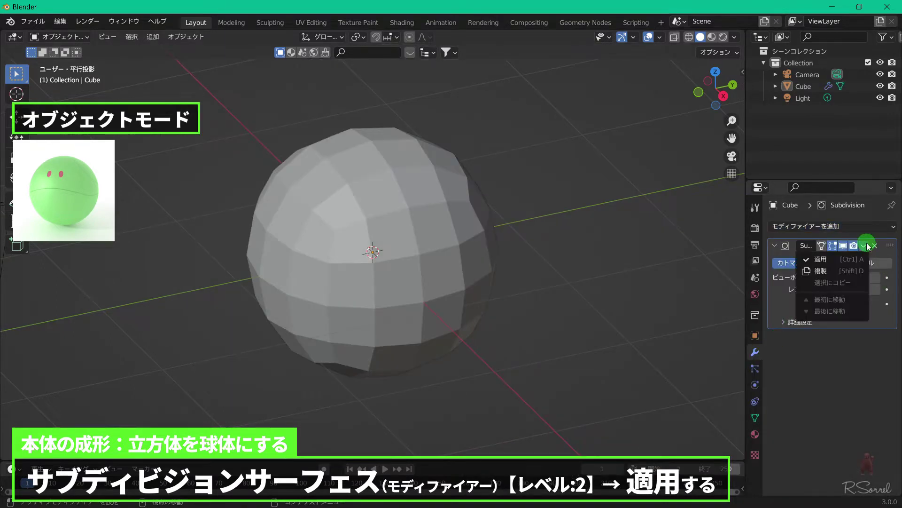
{"action": "left_click", "coordinate": [839, 264]}
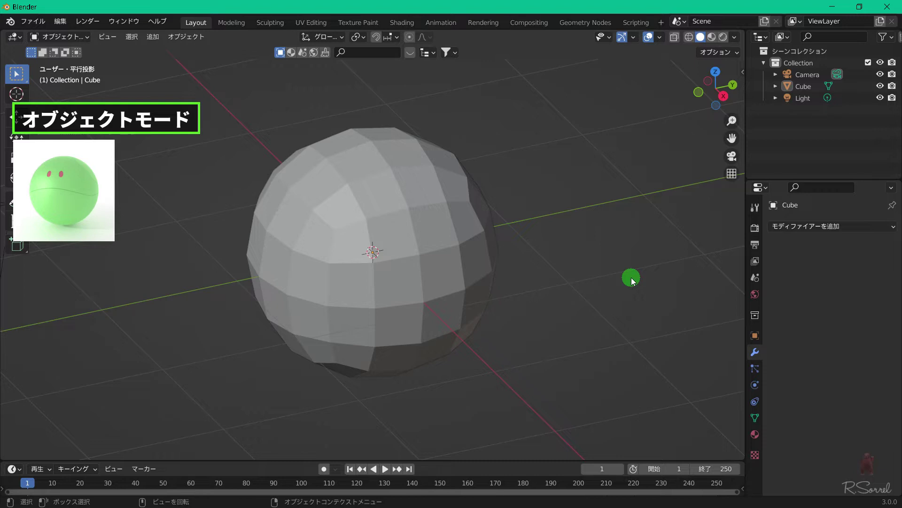
Enter Edit Mode on the sphere and switch to front view
{"action": "key", "text": "Tab"}
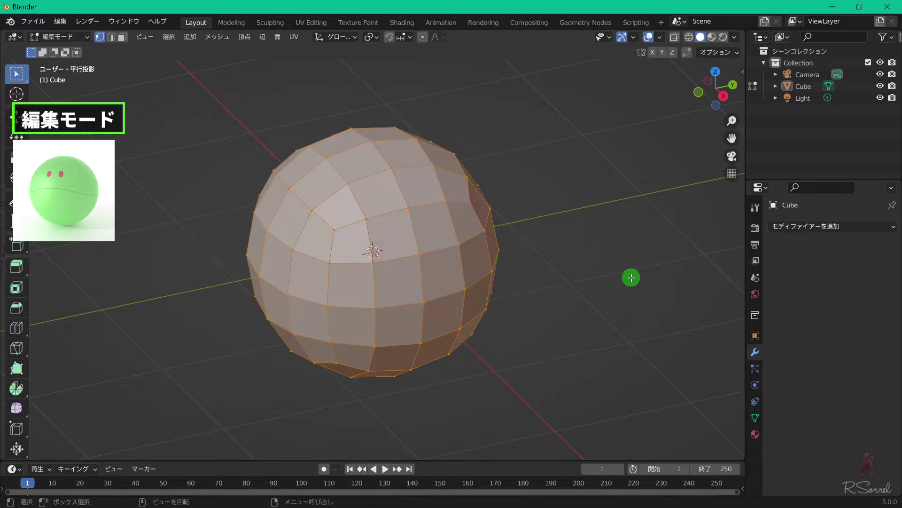
{"action": "middle_click_drag", "start_coordinate": [632, 277], "coordinate": [632, 277]}
{"action": "key", "text": "KP_1"}
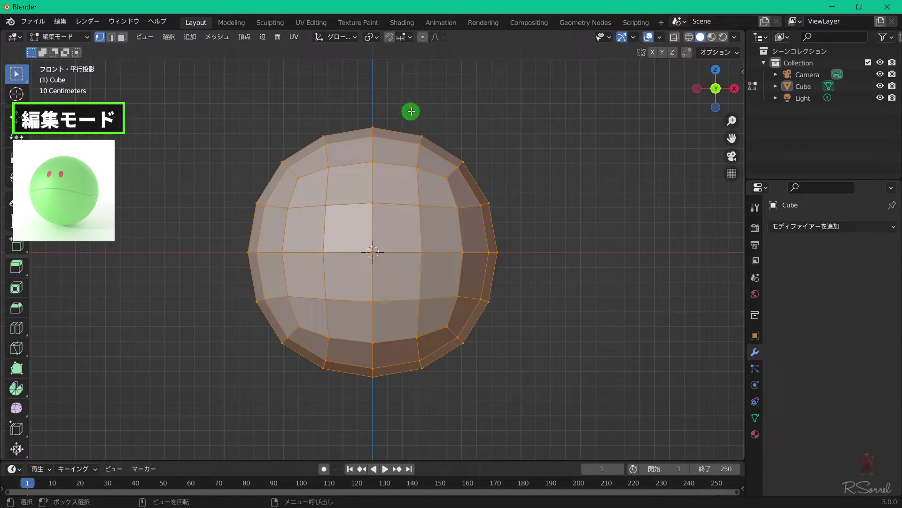
Run Auto Mirror on the X axis, then the Z axis, leaving one editable quarter
{"action": "left_click", "coordinate": [742, 72]}
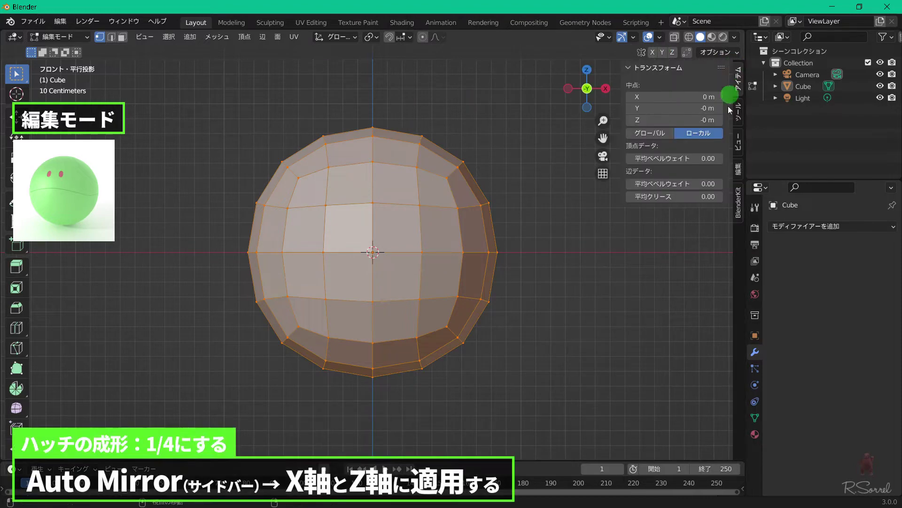
{"action": "left_click", "coordinate": [738, 167]}
{"action": "left_click", "coordinate": [696, 82]}
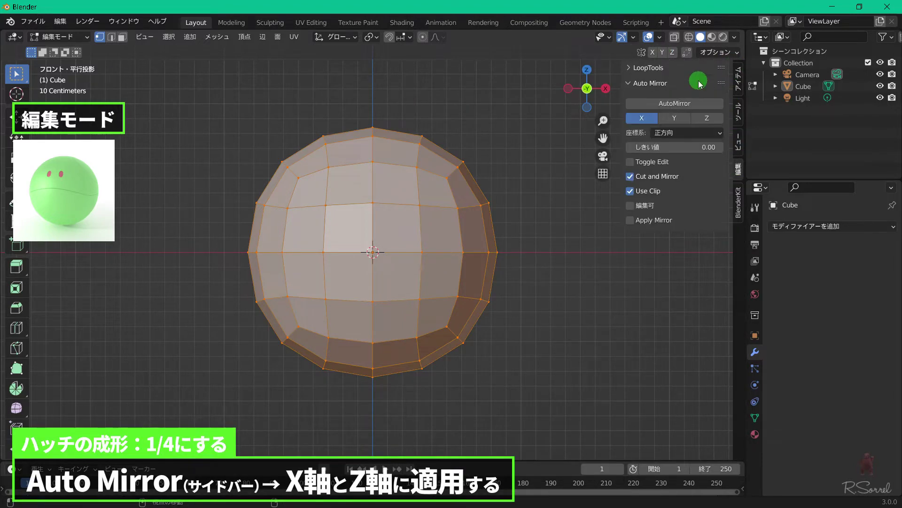
{"action": "left_click", "coordinate": [681, 103]}
{"action": "left_click", "coordinate": [712, 123]}
{"action": "left_click", "coordinate": [703, 106]}
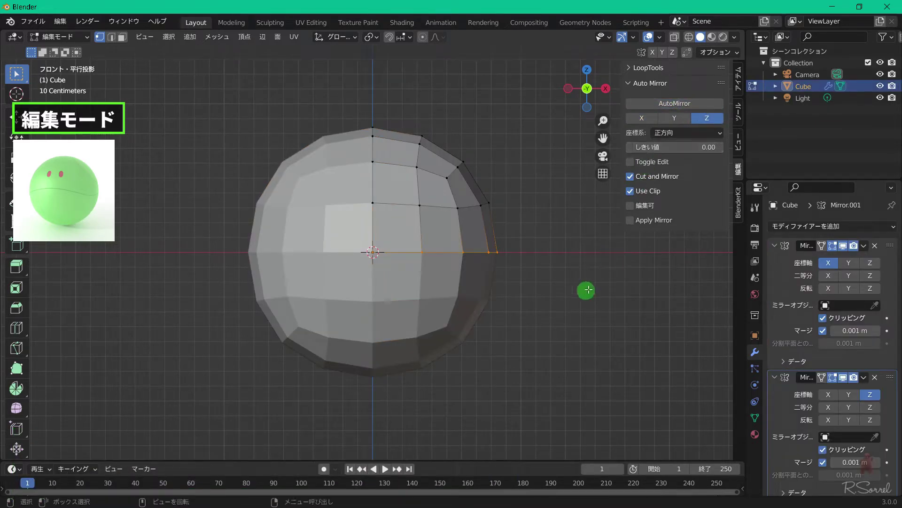
{"action": "key", "text": "n"}
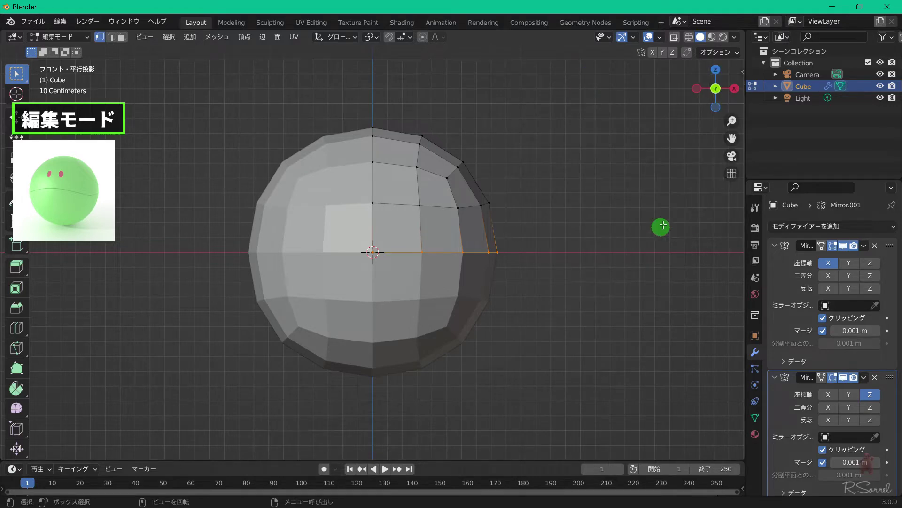
{"action": "middle_click_drag", "start_coordinate": [663, 226], "coordinate": [548, 258]}
Subdivide the centre vertical column's edges, excluding the middle vertex, to add midpoint vertices
{"action": "scroll", "coordinate": [550, 260], "scroll_direction": "up", "scroll_amount": 2}
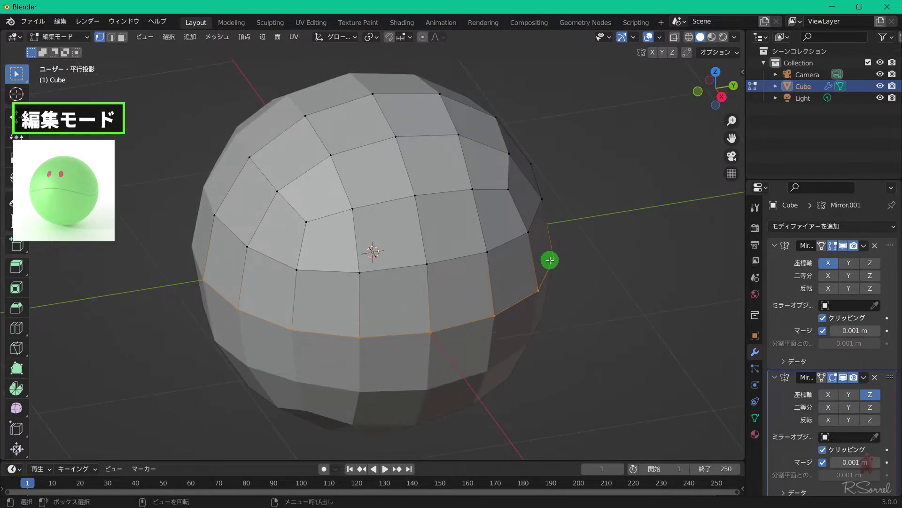
{"action": "key", "text": "ctrl+z"}
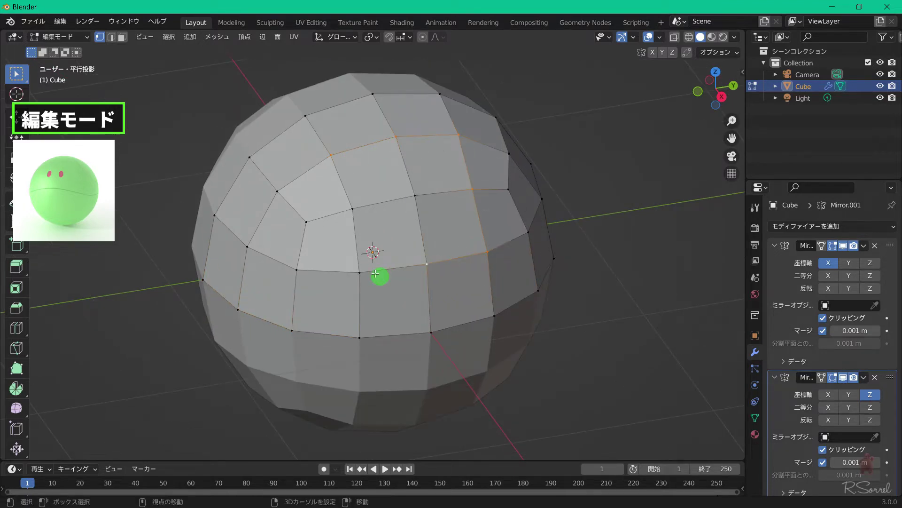
{"action": "left_click", "coordinate": [381, 274], "text": "alt+shift"}
{"action": "left_click", "coordinate": [415, 196], "text": "shift"}
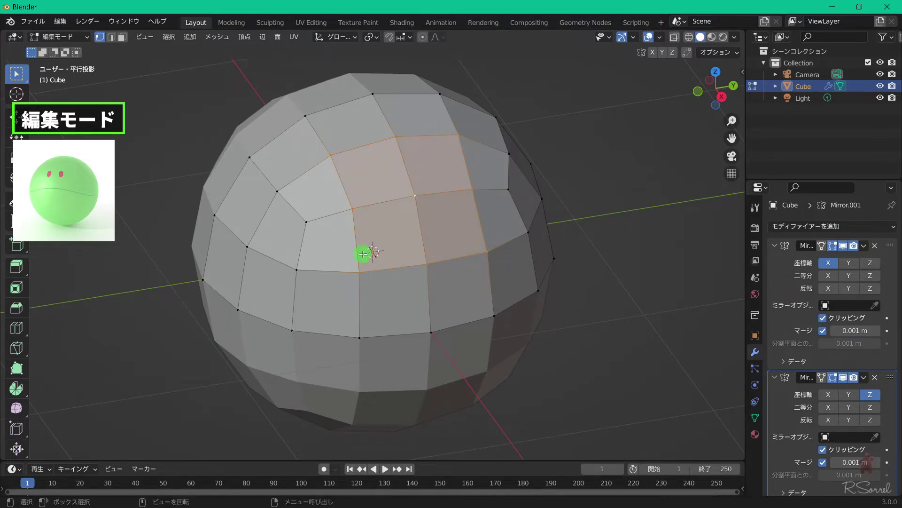
{"action": "left_click", "coordinate": [648, 184]}
{"action": "left_click", "coordinate": [423, 306], "text": "alt"}
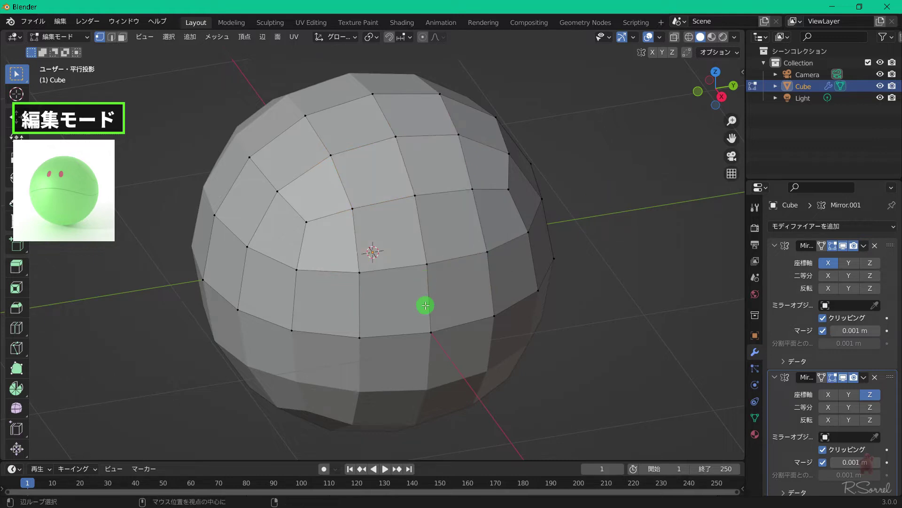
{"action": "left_click", "coordinate": [413, 198], "text": "shift"}
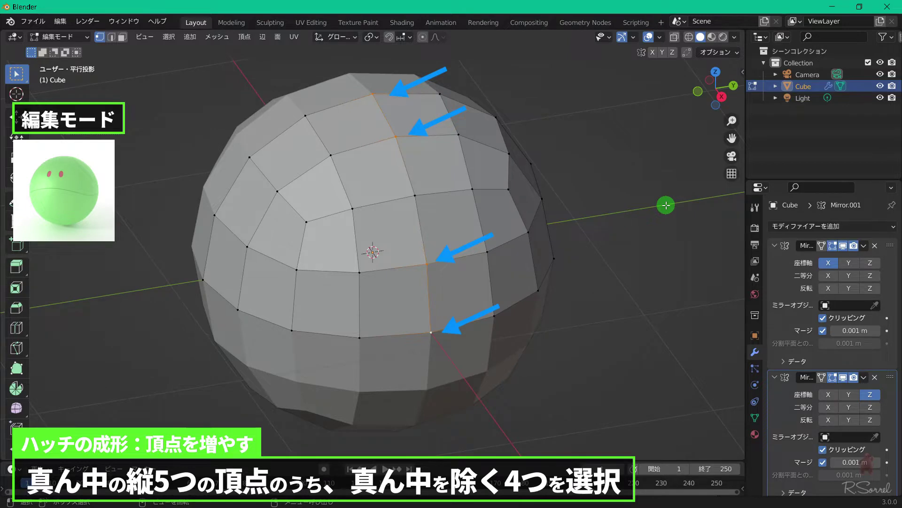
{"action": "right_click", "coordinate": [624, 168]}
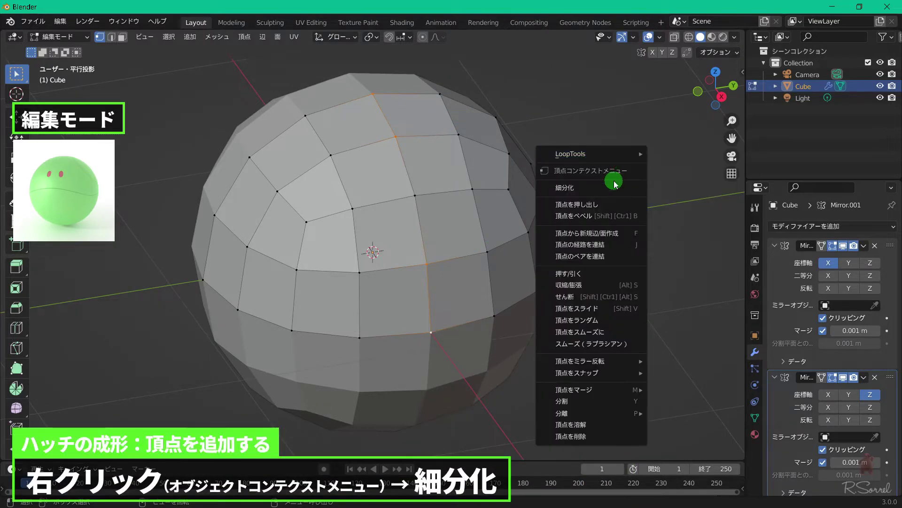
{"action": "left_click", "coordinate": [607, 188]}
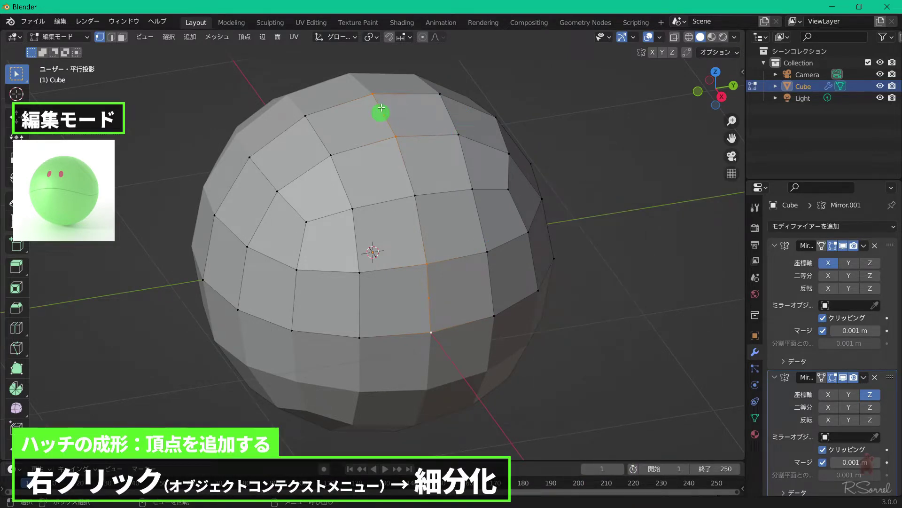
{"action": "left_click", "coordinate": [621, 237]}
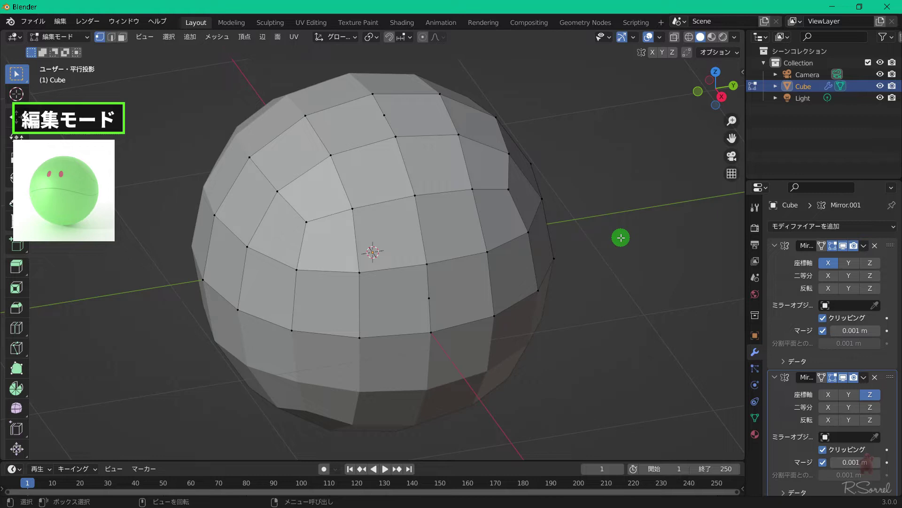
Knife-cut a closed loop of edges around the sphere's front for the hatch outline
{"action": "key", "text": "k"}
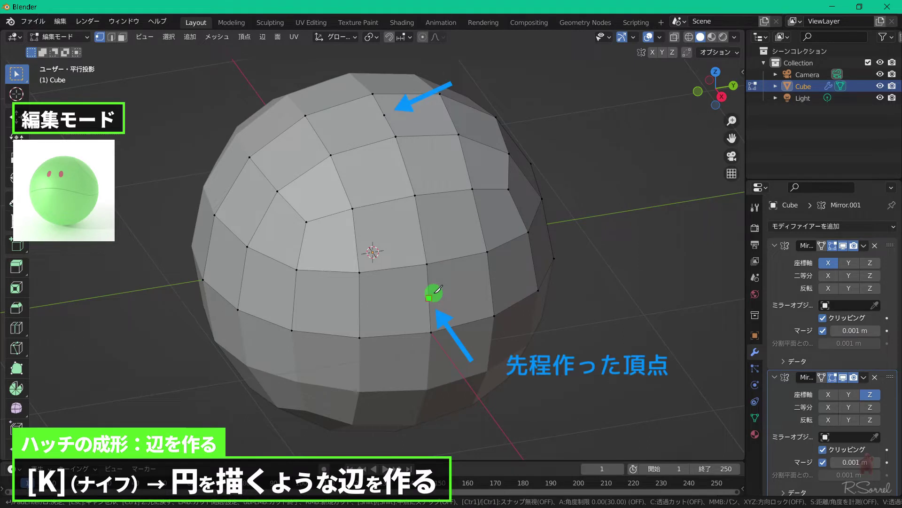
{"action": "left_click", "coordinate": [429, 297]}
{"action": "left_click", "coordinate": [359, 272]}
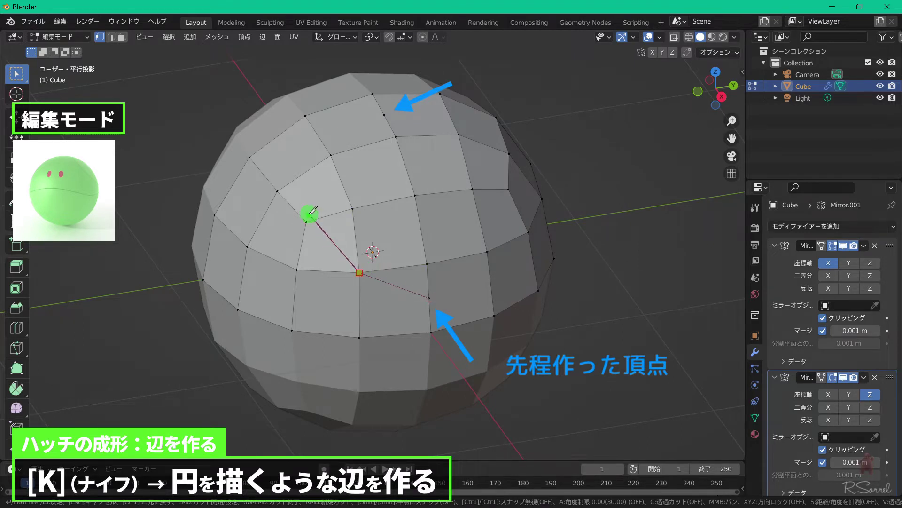
{"action": "left_click", "coordinate": [306, 222]}
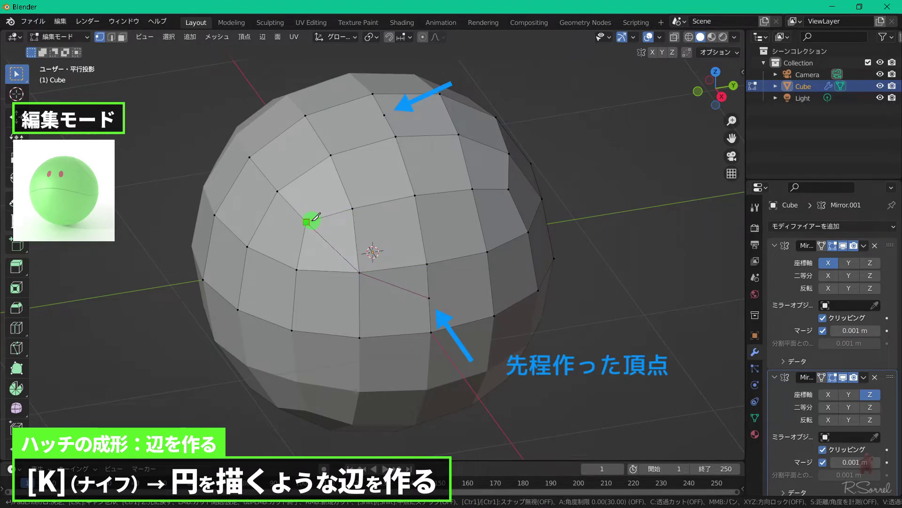
{"action": "left_click", "coordinate": [331, 155]}
{"action": "left_click", "coordinate": [384, 115]}
{"action": "left_click", "coordinate": [459, 134]}
{"action": "left_click", "coordinate": [508, 189]}
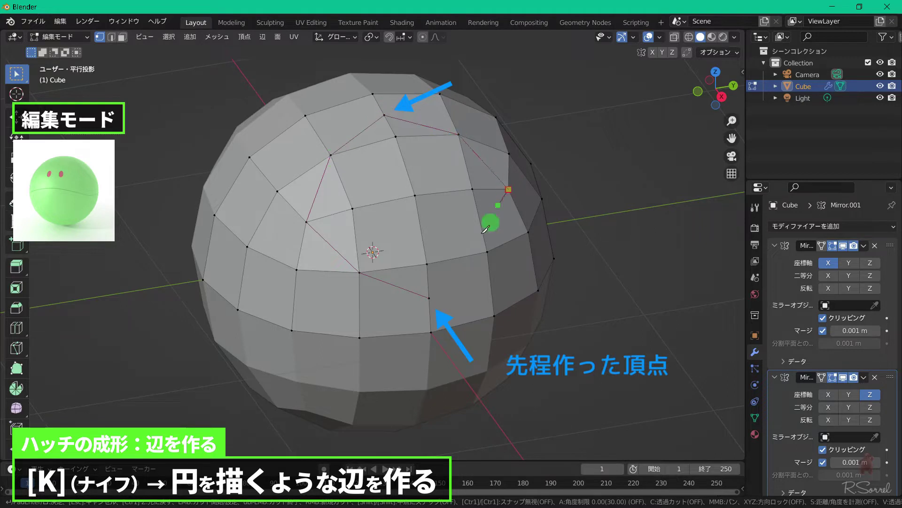
{"action": "left_click", "coordinate": [487, 251]}
{"action": "left_click", "coordinate": [429, 297]}
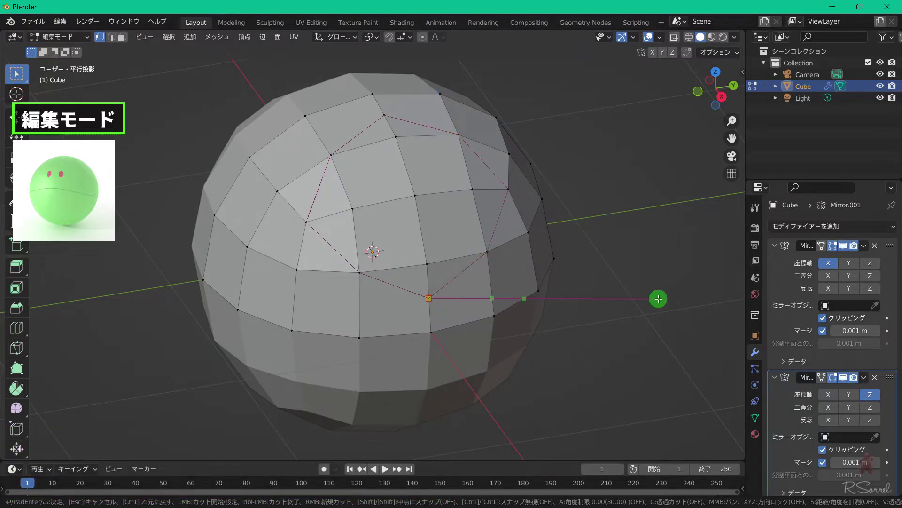
{"action": "key", "text": "Return"}
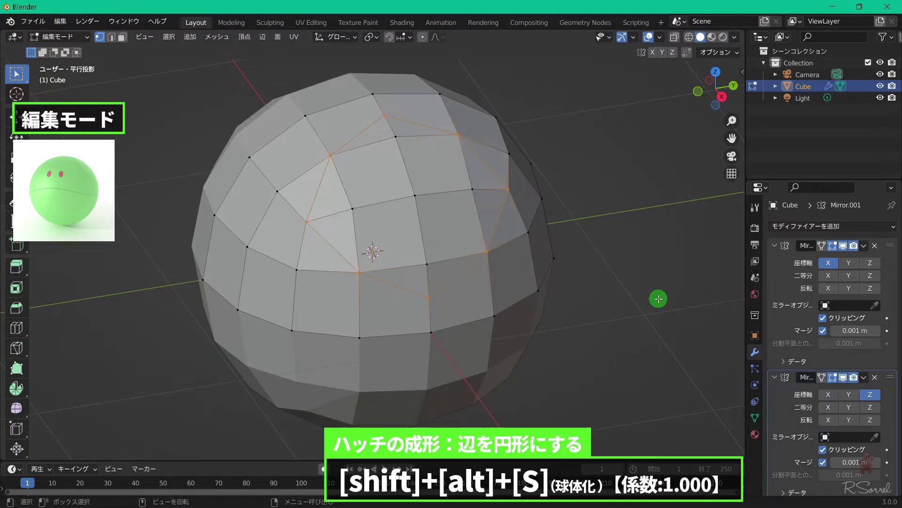
Round the cut loop into a circle with To Sphere at factor 1.000
{"action": "key", "text": "shift+alt+s"}
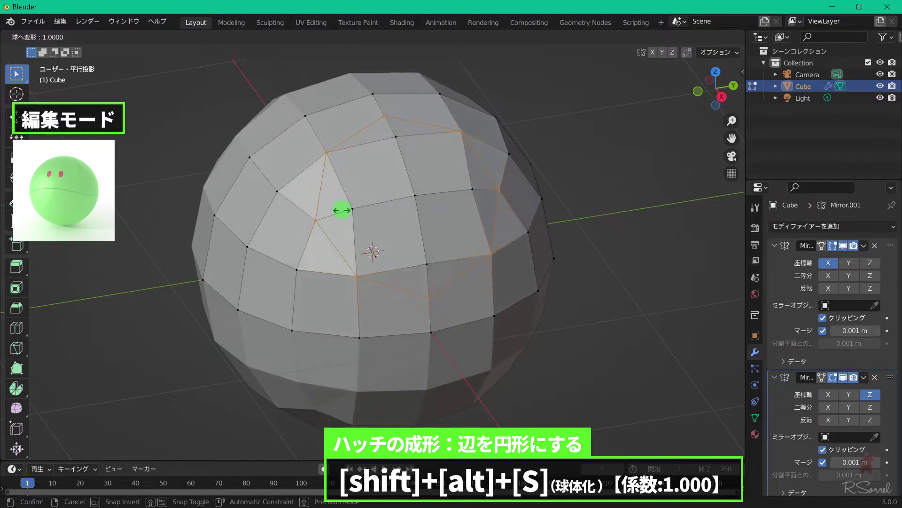
{"action": "left_click", "coordinate": [574, 191]}
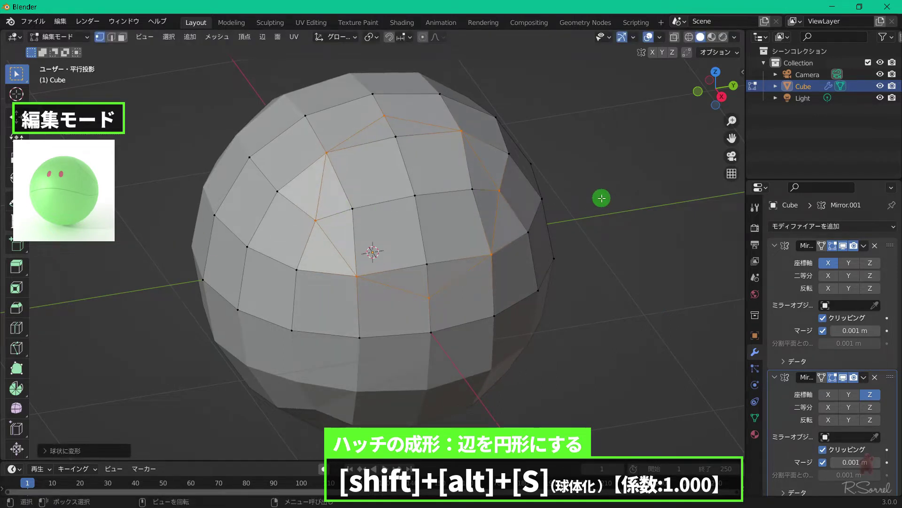
{"action": "left_click", "coordinate": [89, 455]}
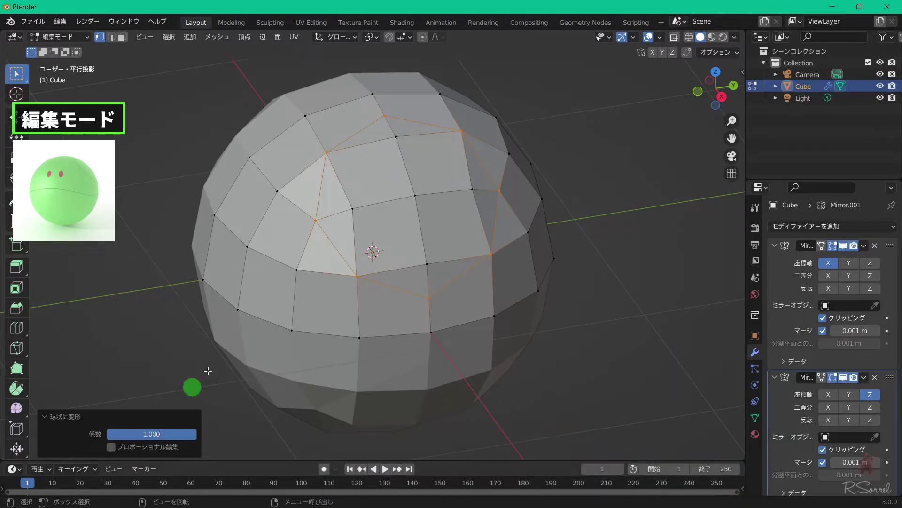
In Object Mode, apply the Z-axis Mirror modifier, leaving only the X-axis Mirror
{"action": "key", "text": "Tab"}
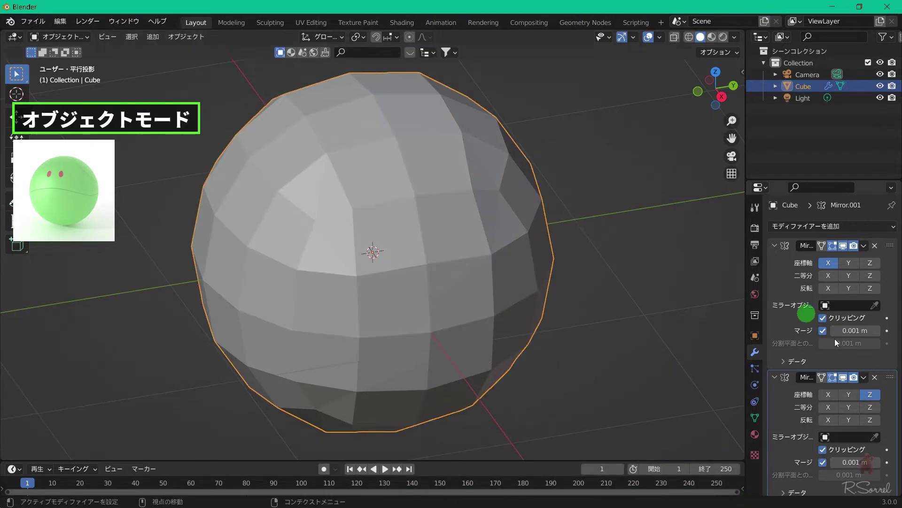
{"action": "left_click", "coordinate": [867, 378]}
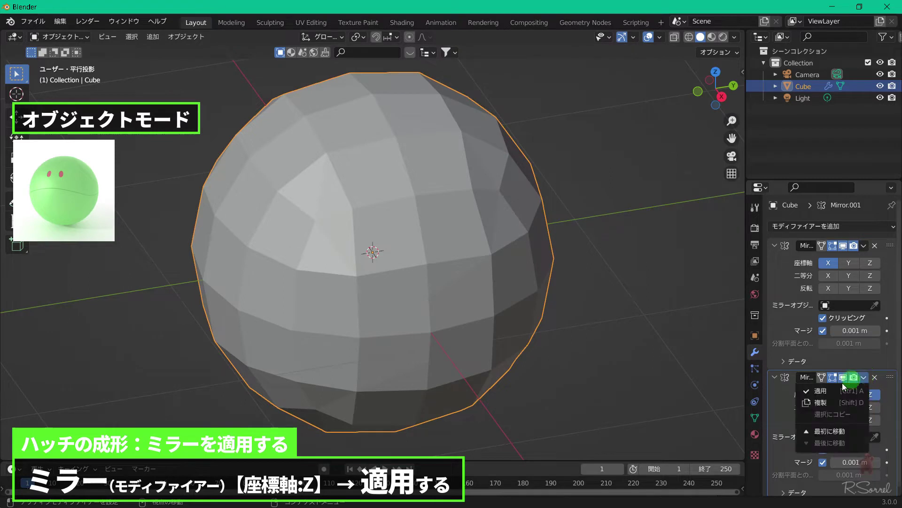
{"action": "left_click", "coordinate": [841, 418]}
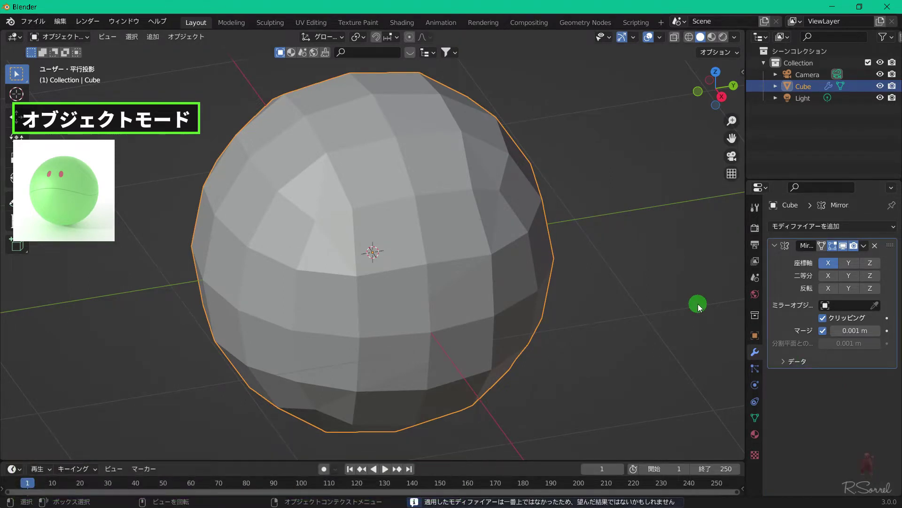
Subdivide front-centre and right-side vertices, then join the new vertices into a sloping mouth edge
{"action": "key", "text": "Tab"}
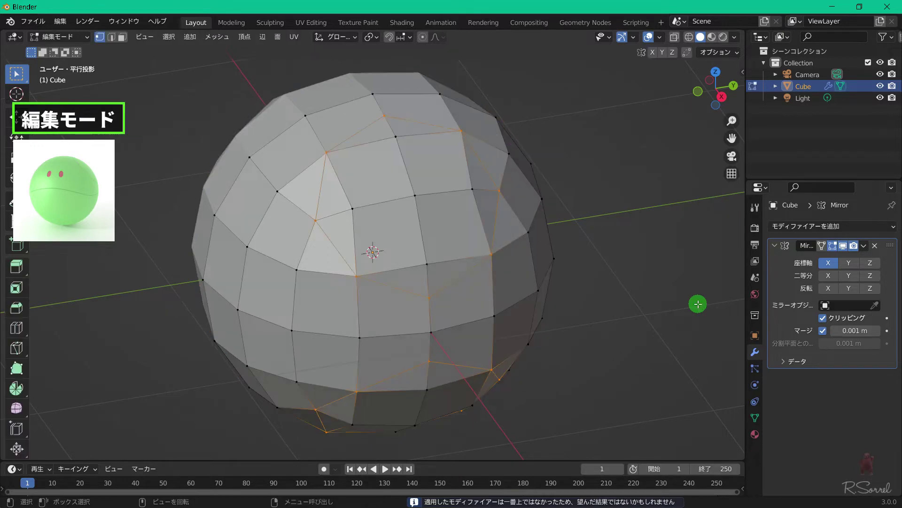
{"action": "key", "text": "KP_1"}
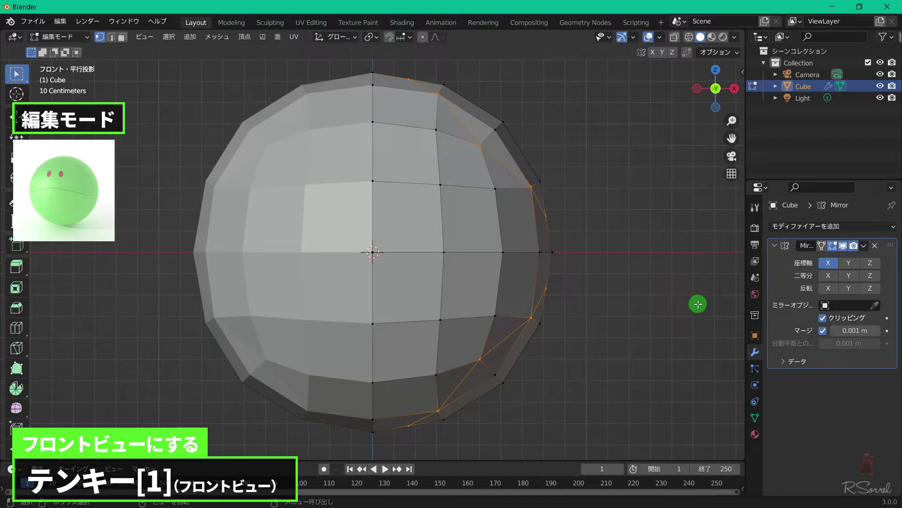
{"action": "left_click", "coordinate": [372, 258]}
{"action": "left_click", "coordinate": [372, 180], "text": "shift"}
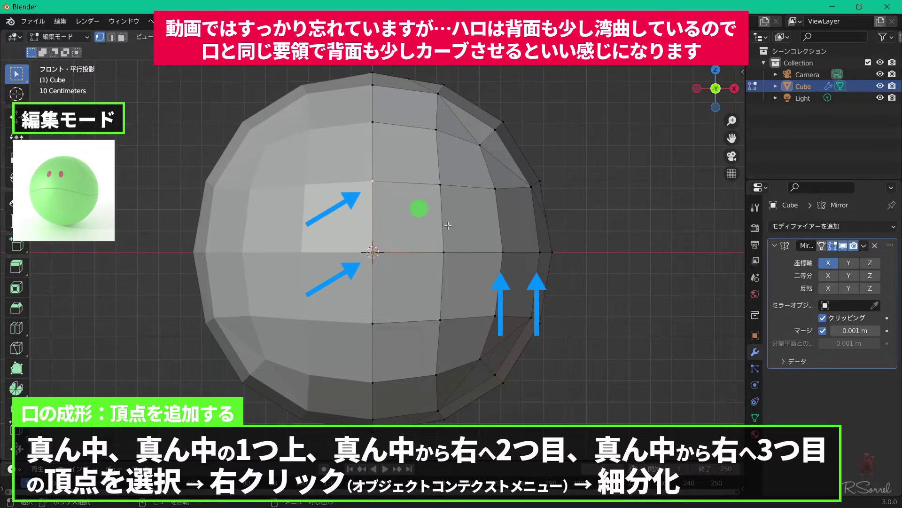
{"action": "left_click", "coordinate": [503, 252], "text": "shift"}
{"action": "left_click", "coordinate": [539, 252], "text": "shift"}
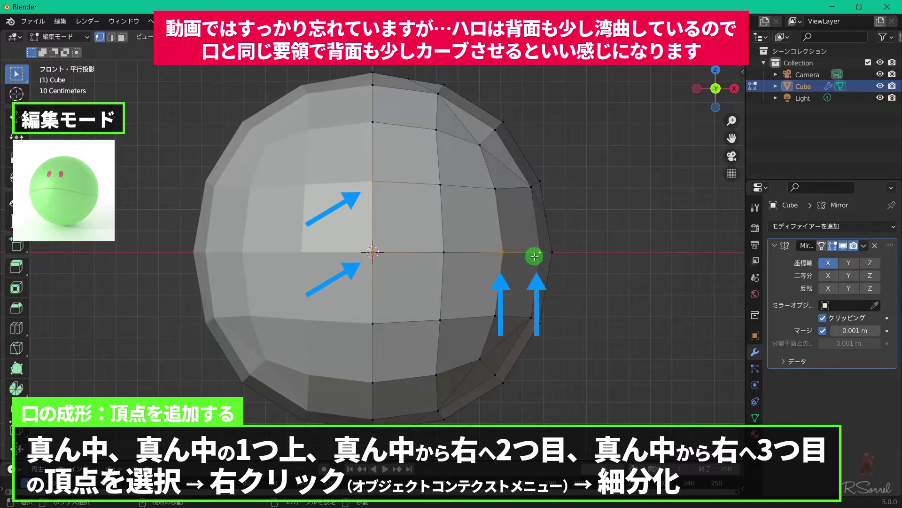
{"action": "right_click", "coordinate": [630, 229]}
{"action": "left_click", "coordinate": [630, 228]}
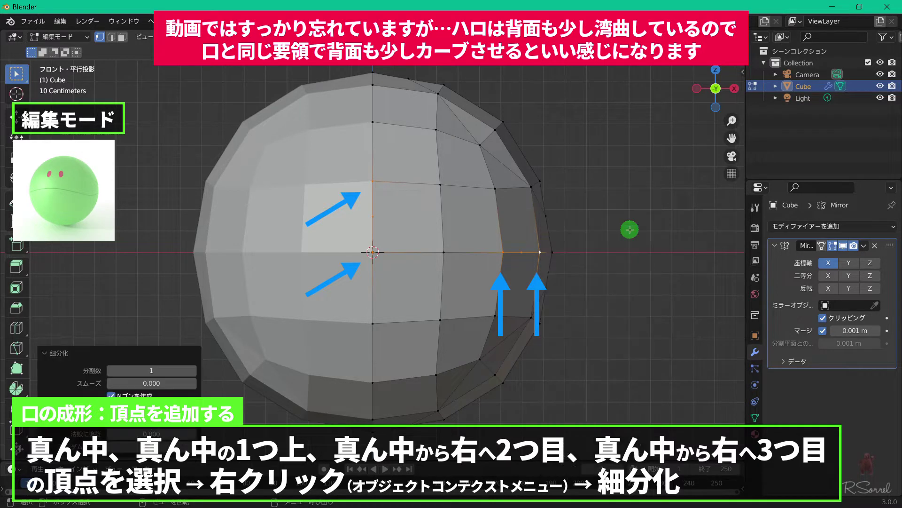
{"action": "left_click", "coordinate": [382, 213]}
{"action": "left_click", "coordinate": [522, 252], "text": "shift"}
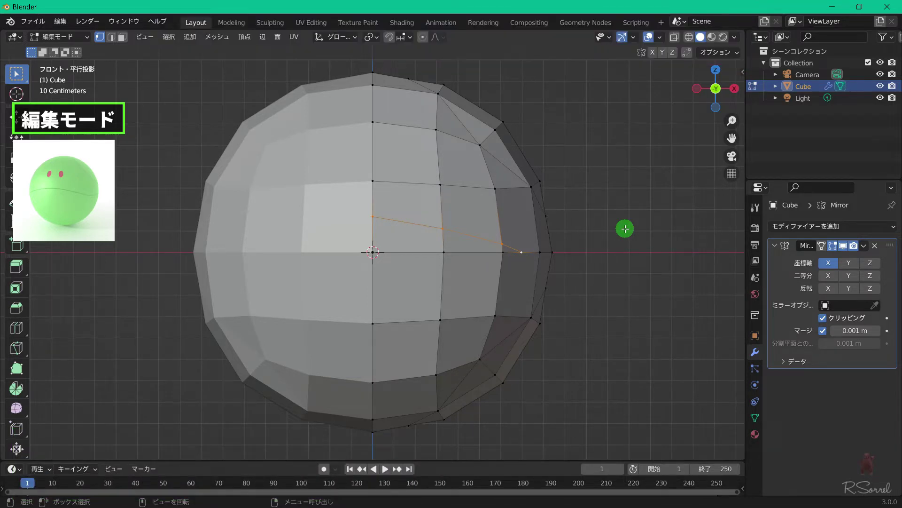
Inset the face just above the centre by about 0.085 m for the eye
{"action": "key", "text": "3"}
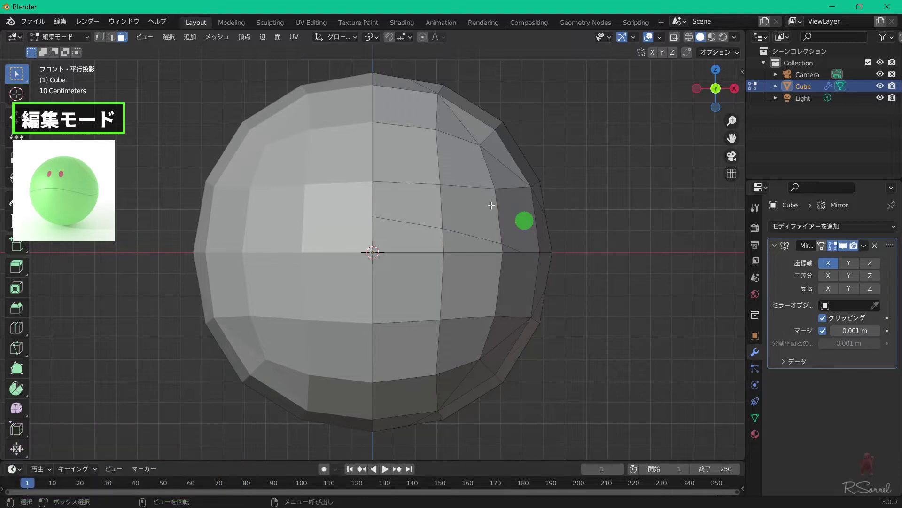
{"action": "left_click", "coordinate": [422, 168]}
{"action": "key", "text": "i"}
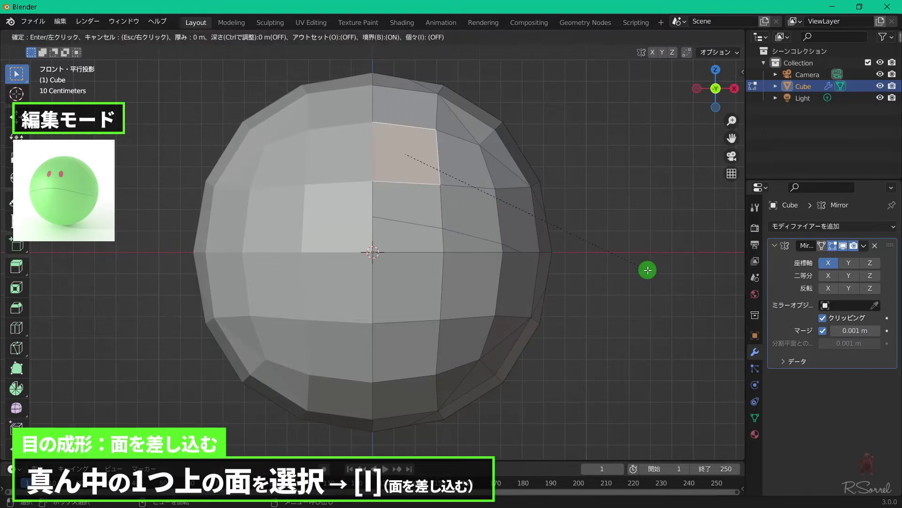
{"action": "left_click", "coordinate": [489, 182]}
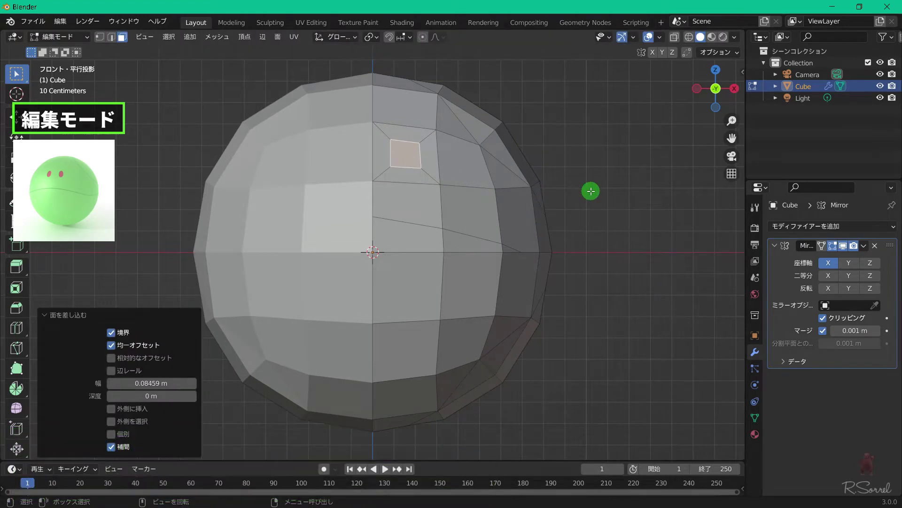
Subdivide the inset eye face into a 2×2 grid and zoom in on it
{"action": "right_click", "coordinate": [591, 191]}
{"action": "left_click", "coordinate": [591, 191]}
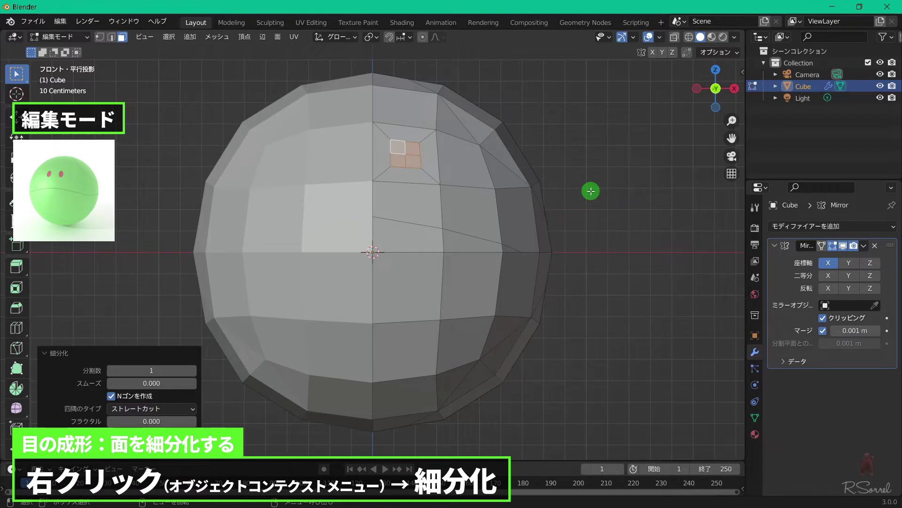
{"action": "key", "text": "1"}
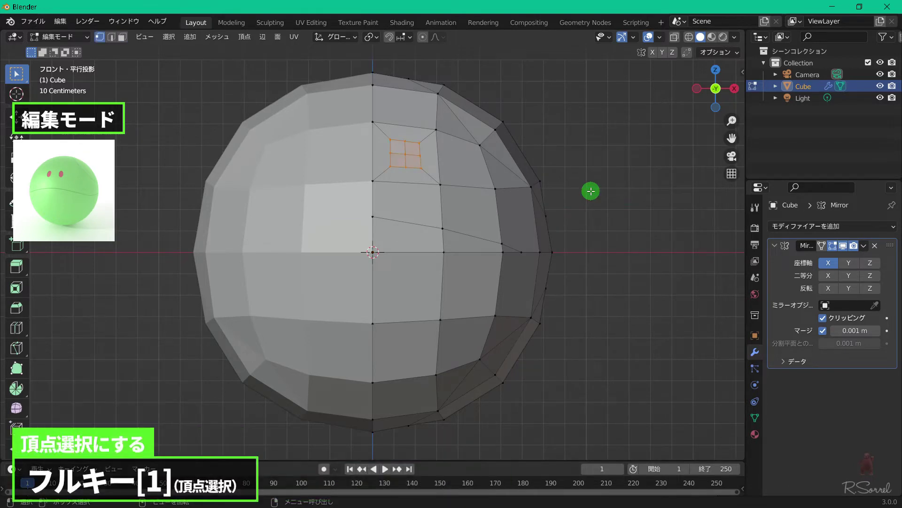
{"action": "scroll", "coordinate": [591, 190], "scroll_direction": "up", "scroll_amount": 2}
{"action": "scroll", "coordinate": [616, 161], "scroll_direction": "up", "scroll_amount": 2}
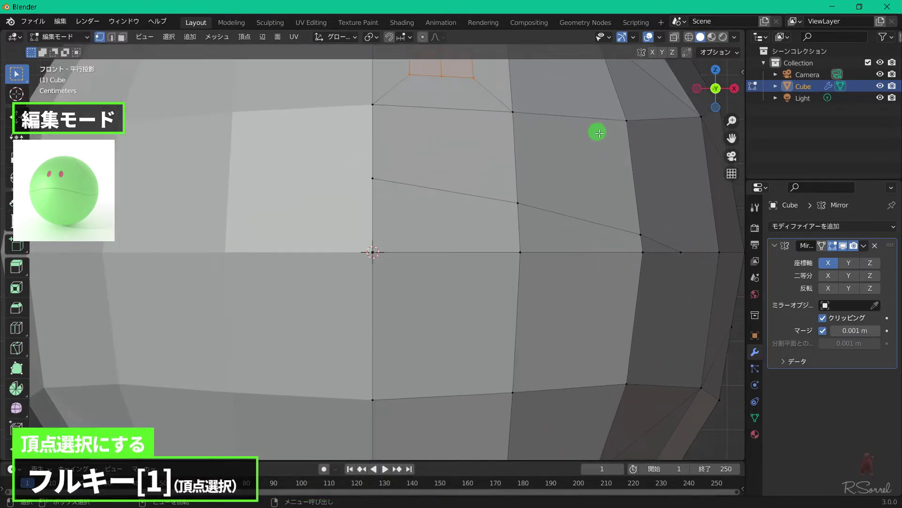
{"action": "middle_click_drag", "start_coordinate": [596, 133], "coordinate": [559, 298], "text": "shift"}
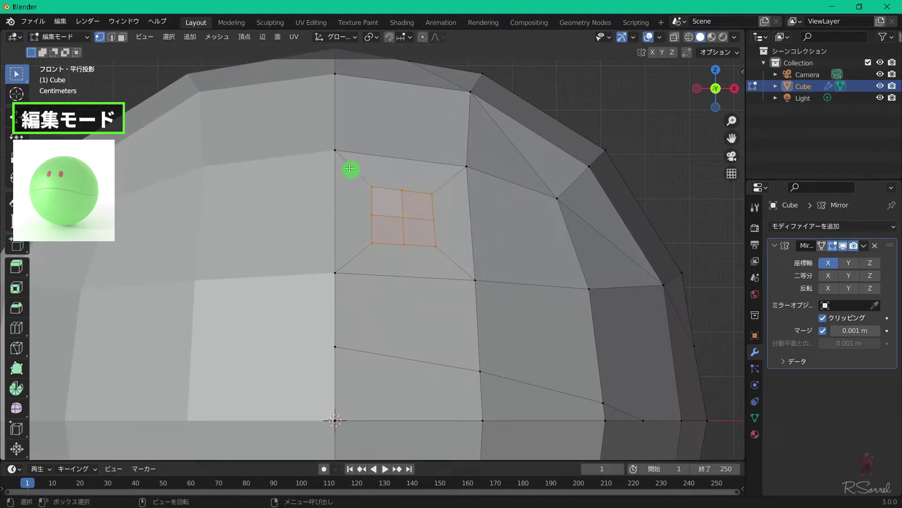
Subdivide the edges of the square surrounding the eye
{"action": "left_click", "coordinate": [336, 150]}
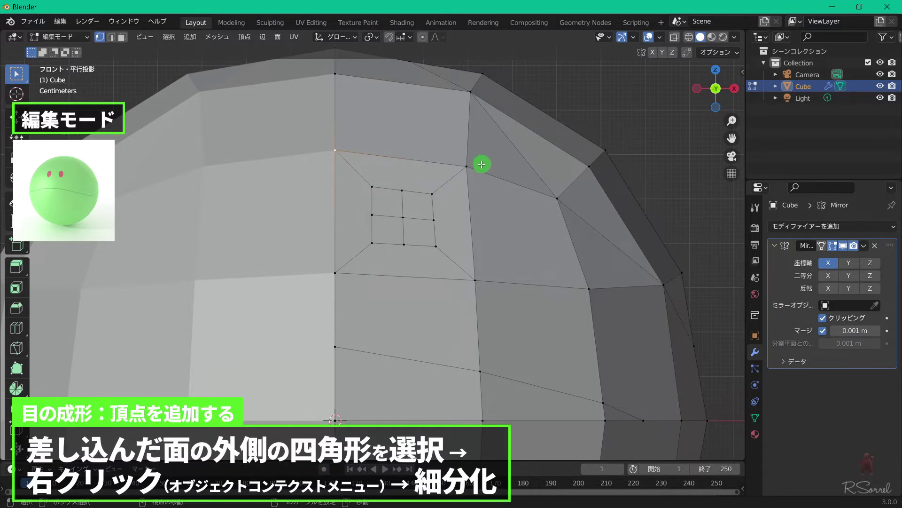
{"action": "left_click", "coordinate": [467, 166], "text": "shift"}
{"action": "left_click", "coordinate": [475, 280], "text": "shift"}
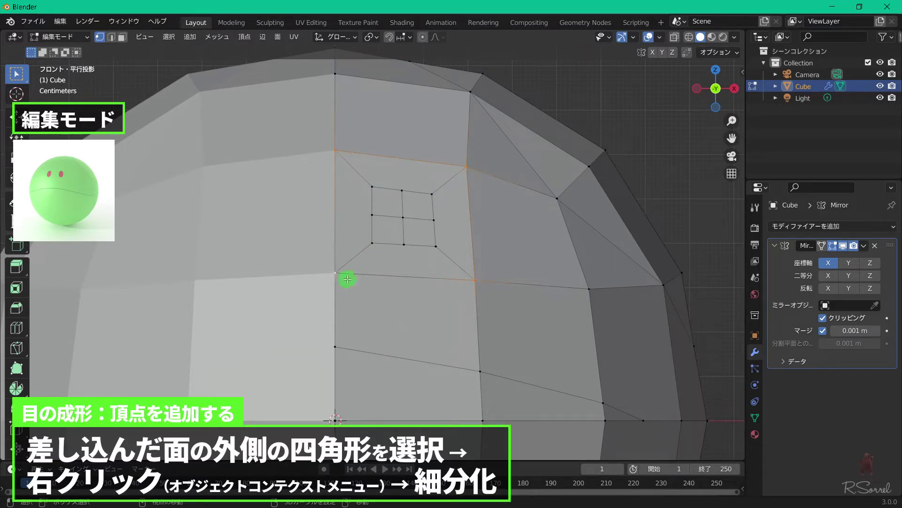
{"action": "right_click", "coordinate": [401, 264]}
{"action": "left_click", "coordinate": [410, 245]}
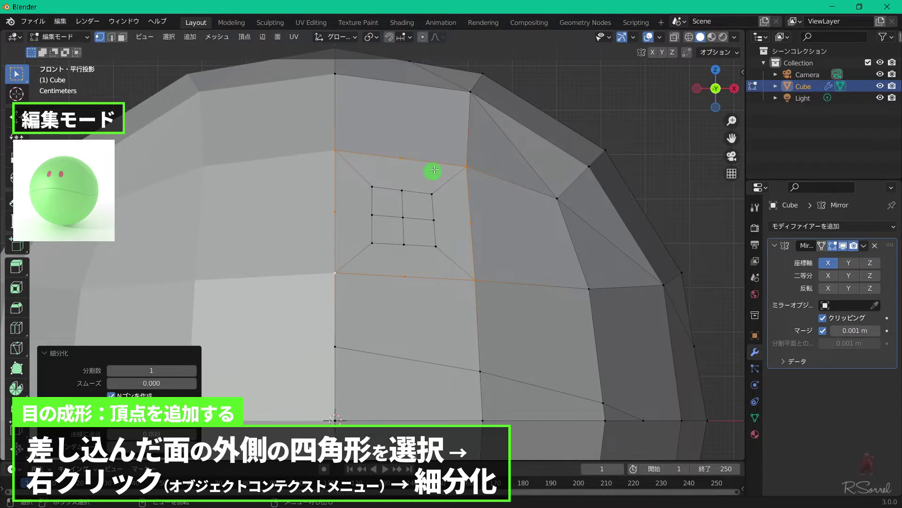
Join the eye grid's top, right, bottom and left midpoints to the outer square's midpoints
{"action": "left_click", "coordinate": [403, 190]}
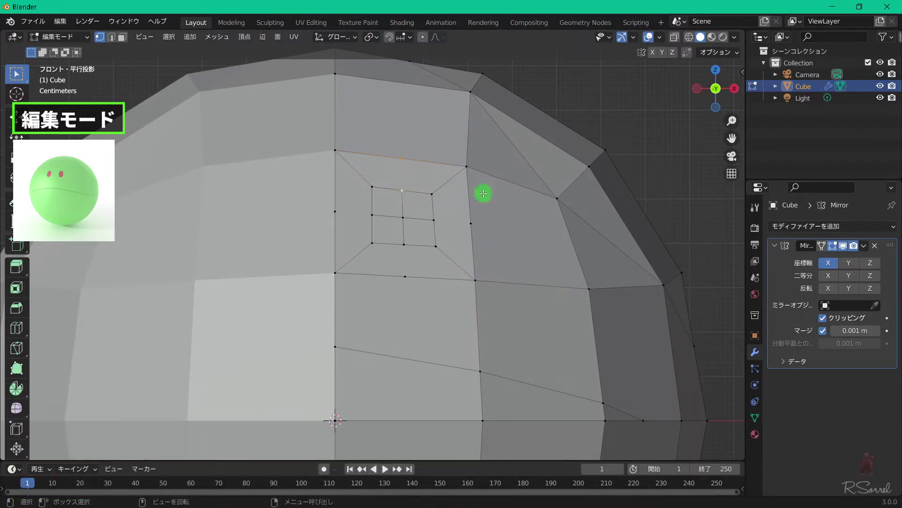
{"action": "key", "text": "j"}
{"action": "left_click", "coordinate": [471, 223]}
{"action": "left_click", "coordinate": [434, 220], "text": "shift"}
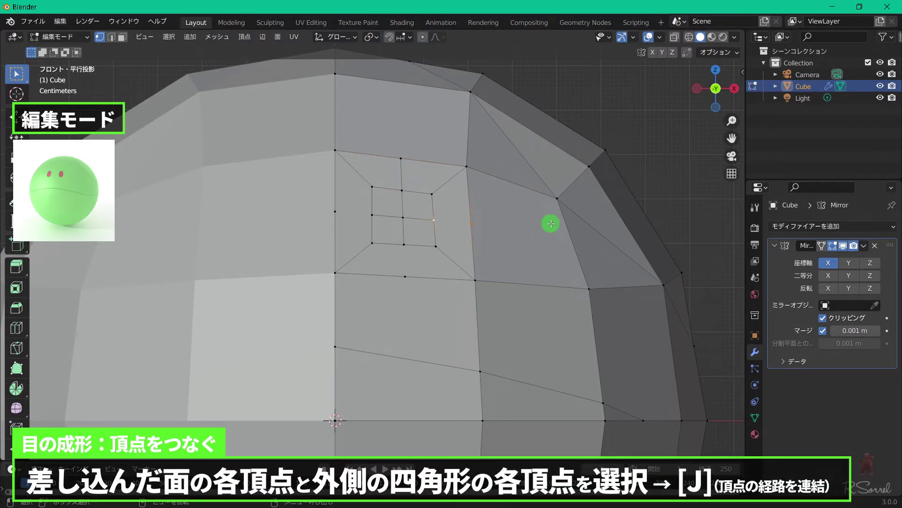
{"action": "key", "text": "j"}
{"action": "left_click", "coordinate": [405, 245]}
{"action": "left_click", "coordinate": [407, 266], "text": "shift"}
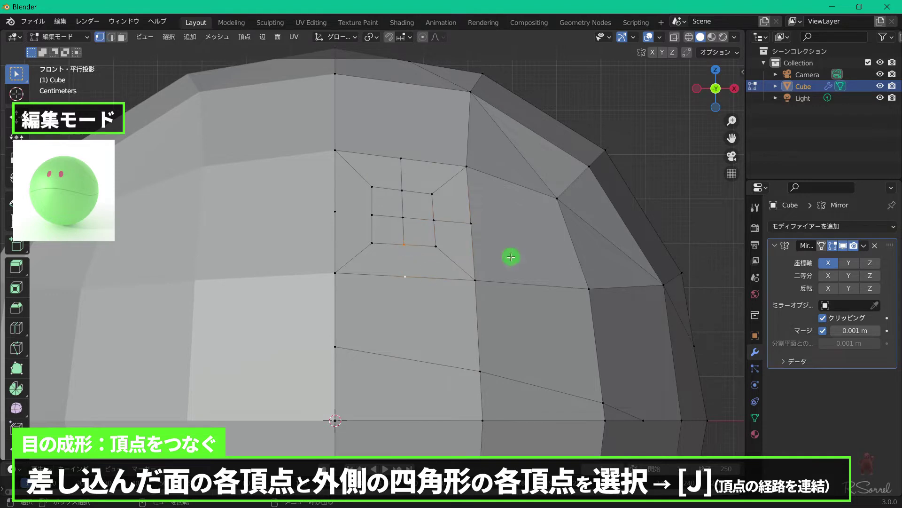
{"action": "key", "text": "j"}
{"action": "left_click", "coordinate": [372, 214]}
{"action": "left_click", "coordinate": [334, 211], "text": "shift"}
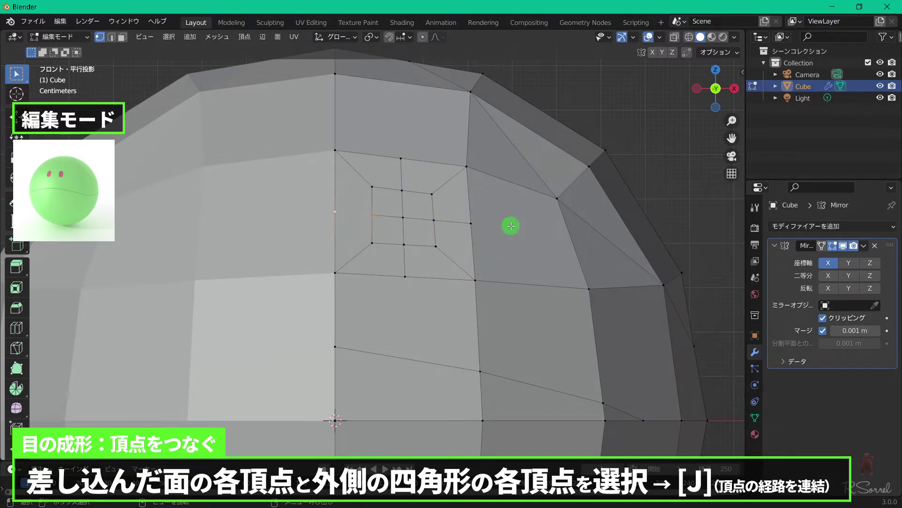
{"action": "key", "text": "j"}
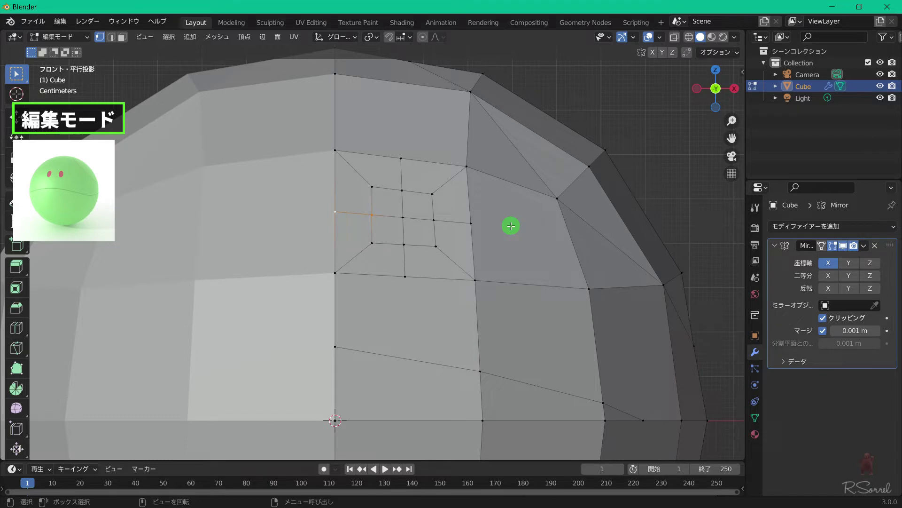
{"action": "scroll", "coordinate": [511, 226], "scroll_direction": "down", "scroll_amount": 5}
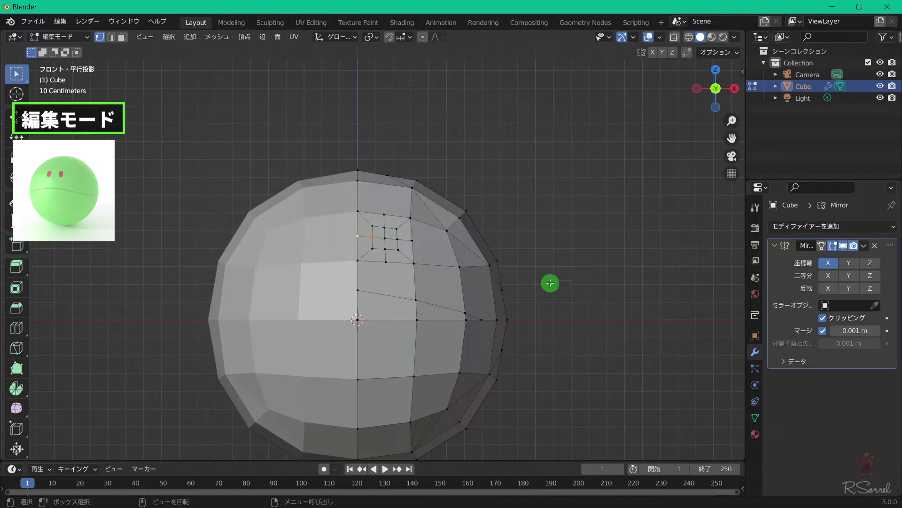
Back in Object Mode, set the sphere to smooth shading
{"action": "key", "text": "Tab"}
{"action": "middle_click_drag", "start_coordinate": [548, 285], "coordinate": [562, 191], "text": "shift"}
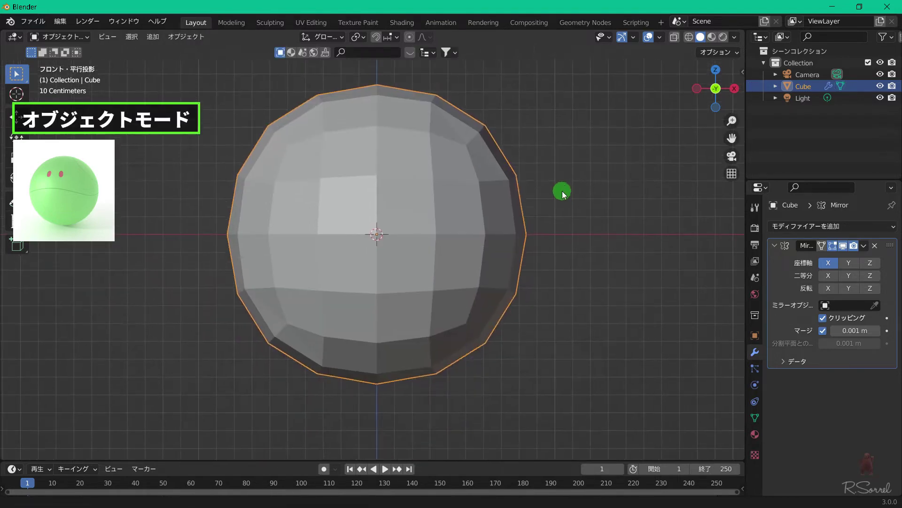
{"action": "right_click", "coordinate": [449, 154]}
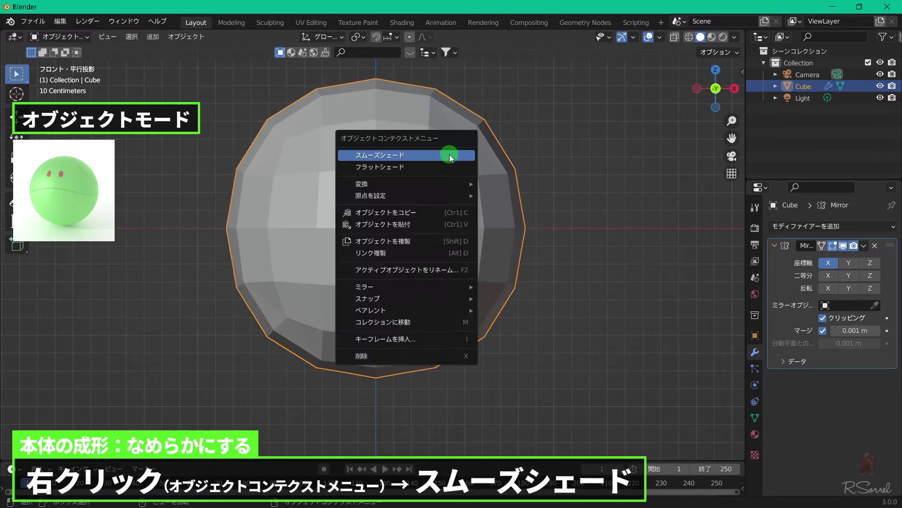
{"action": "left_click", "coordinate": [450, 155]}
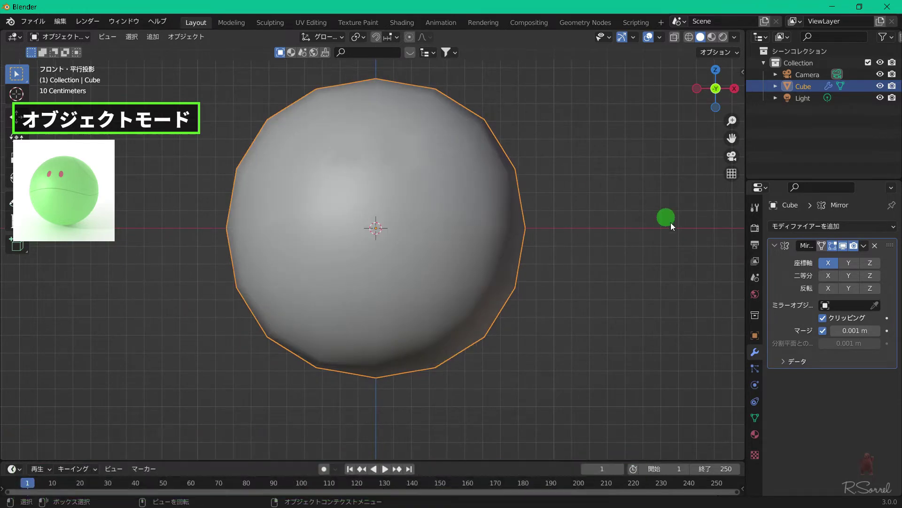
Add a Subdivision Surface modifier with viewport level 3 to the ball
{"action": "left_click", "coordinate": [775, 245]}
{"action": "left_click", "coordinate": [799, 226]}
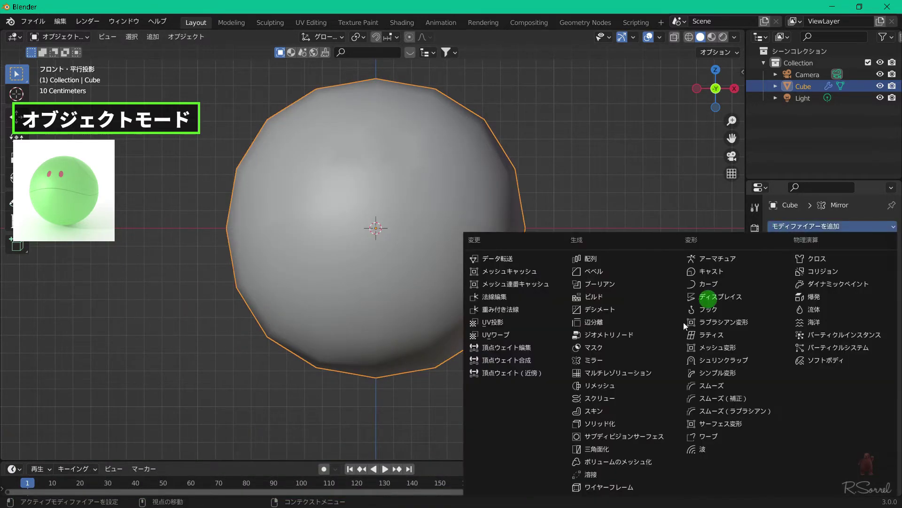
{"action": "left_click", "coordinate": [621, 436]}
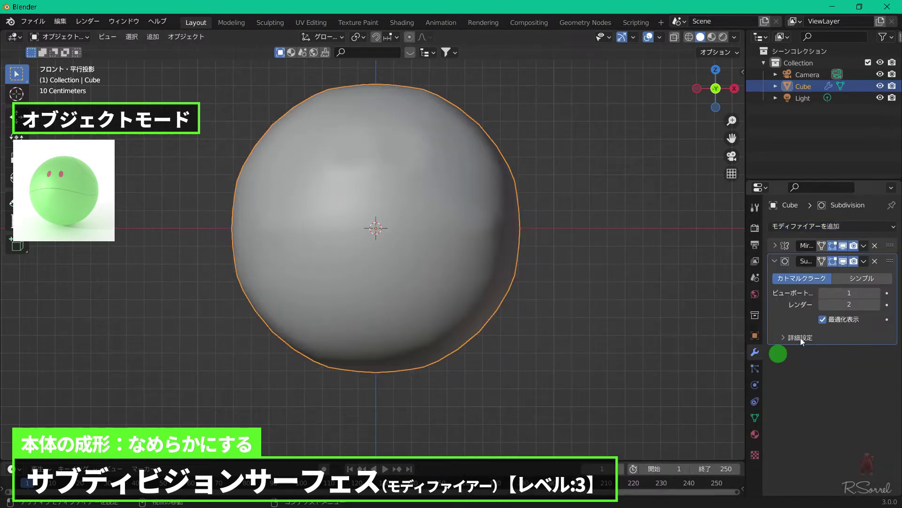
{"action": "left_click", "coordinate": [877, 293]}
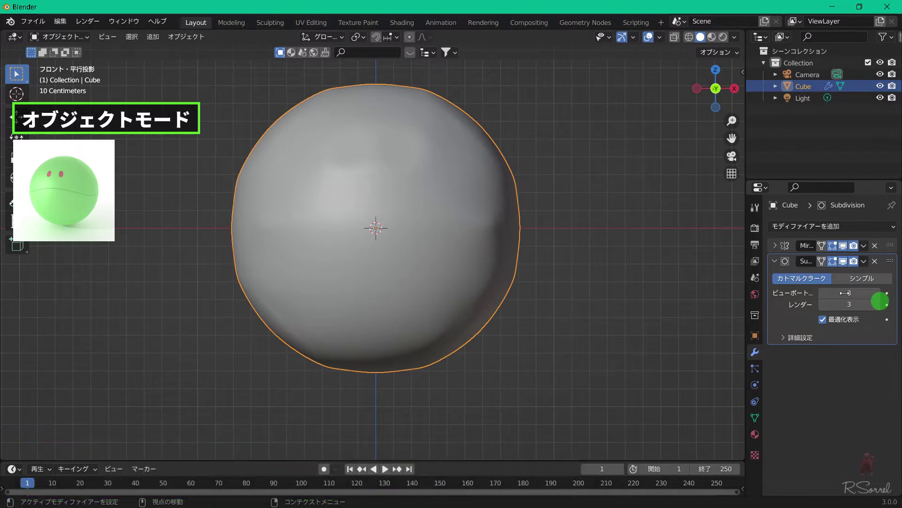
{"action": "left_click", "coordinate": [776, 261]}
Add a Cast modifier with Sphere shape on X, Y and Z at factor 0.90
{"action": "left_click", "coordinate": [776, 226]}
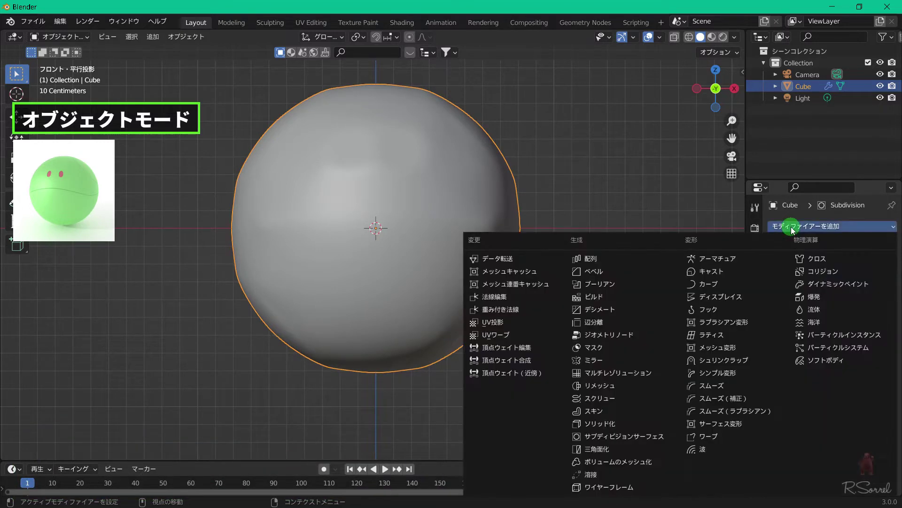
{"action": "left_click", "coordinate": [734, 272]}
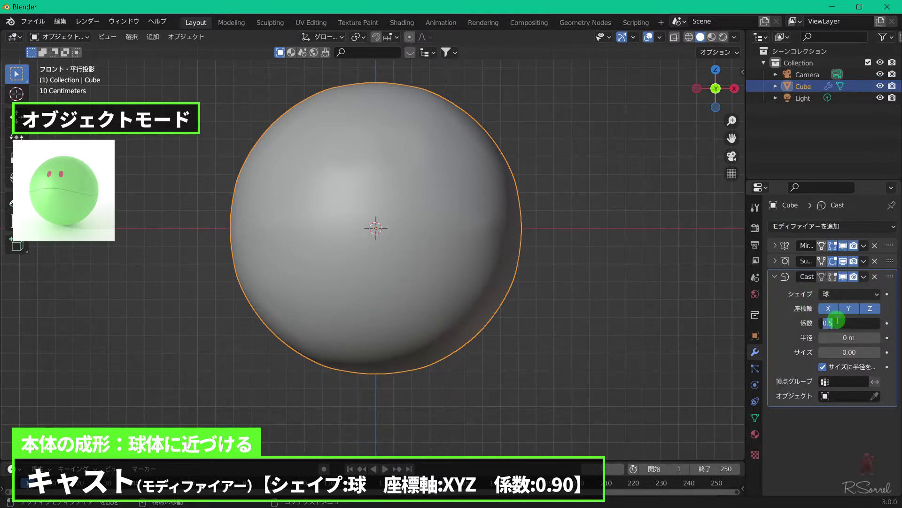
{"action": "type", "text": "0.9"}
{"action": "key", "text": "Return"}
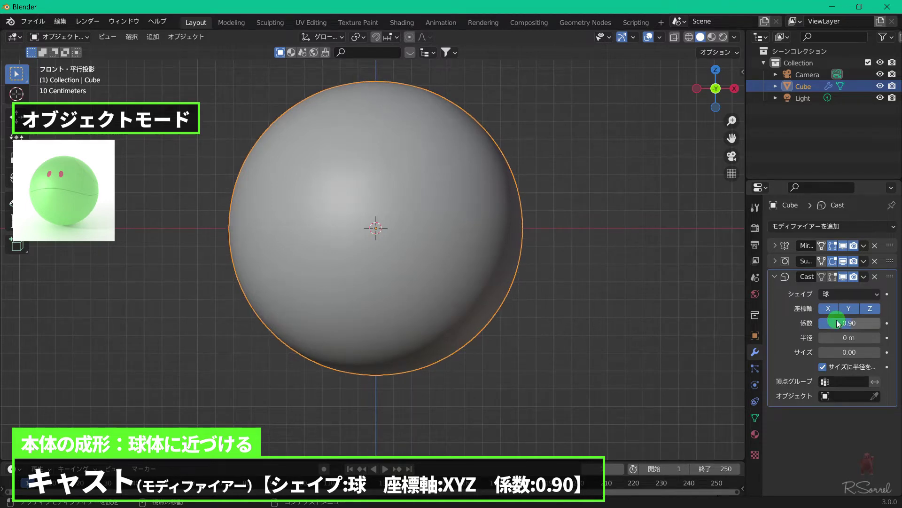
{"action": "left_click", "coordinate": [775, 276]}
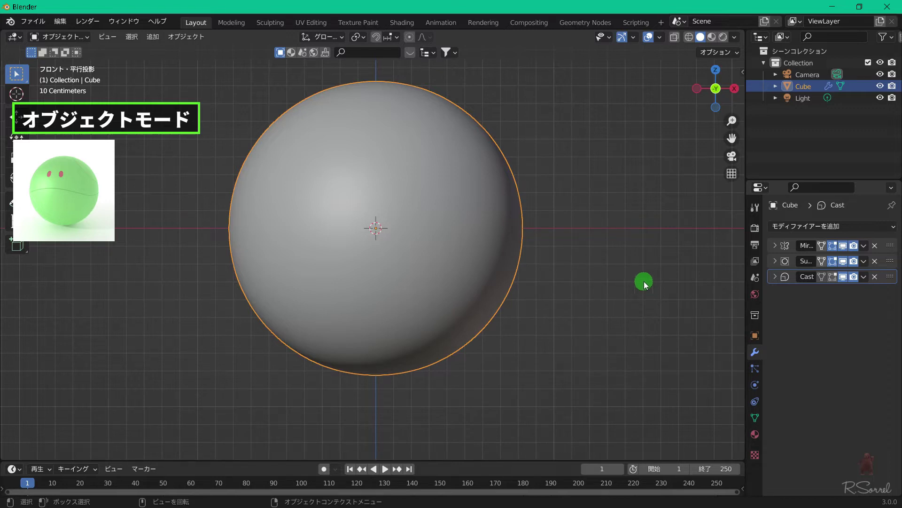
In Edit Mode, slide two mouth-line vertices along their edges (factor 0.055) to reshape the mouth curve
{"action": "key", "text": "Tab"}
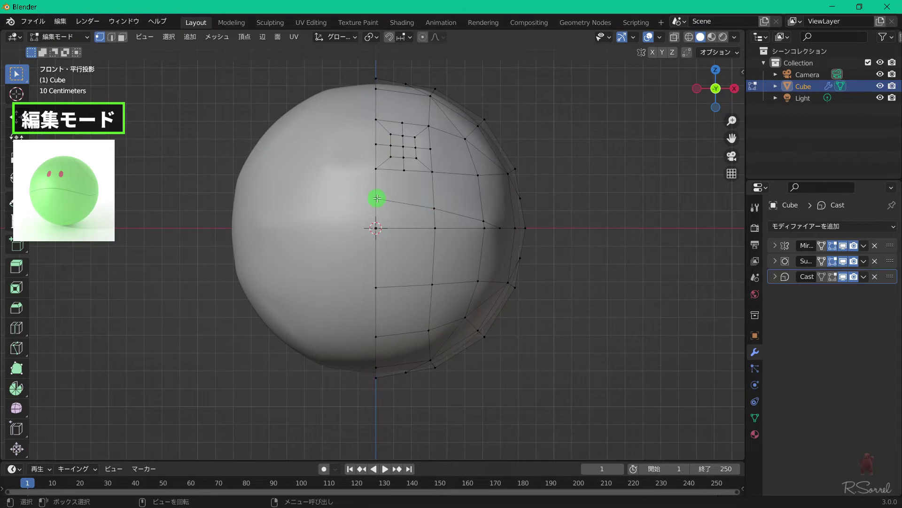
{"action": "key", "text": "g"}
{"action": "key", "text": "g"}
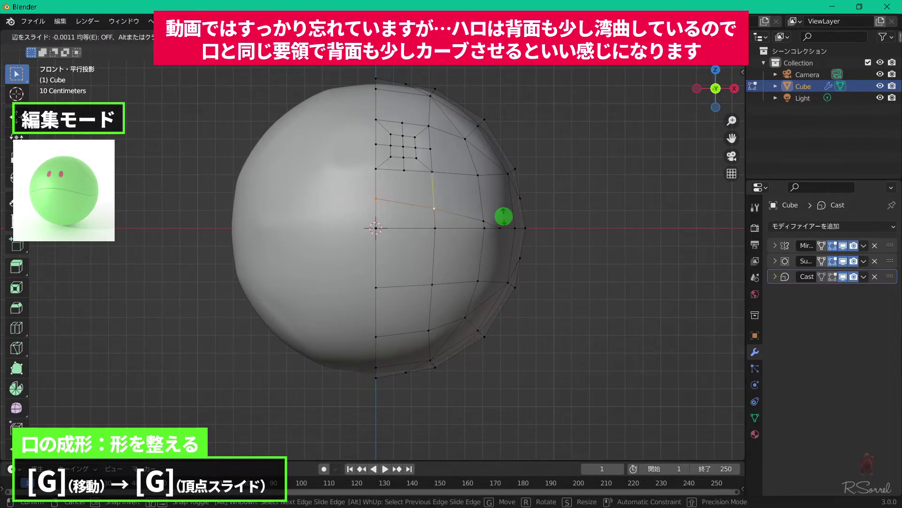
{"action": "left_click", "coordinate": [503, 213]}
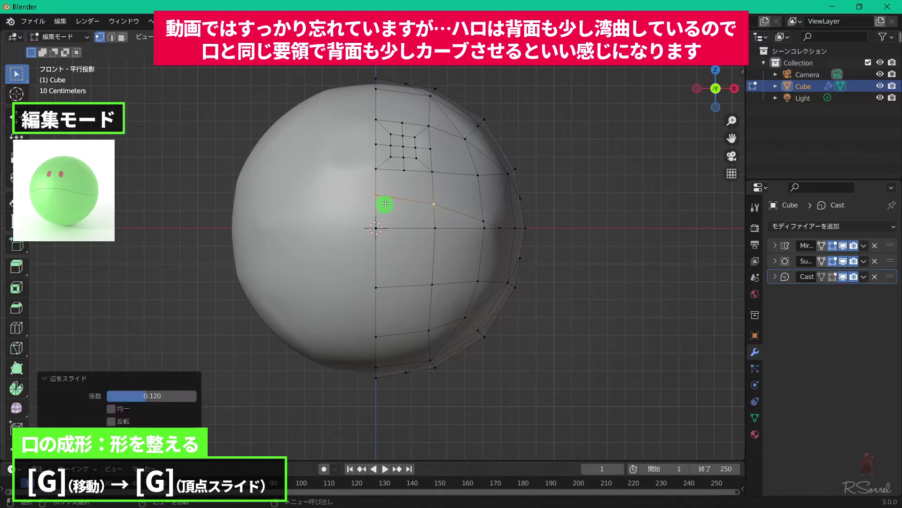
{"action": "left_click", "coordinate": [384, 204]}
{"action": "key", "text": "g"}
{"action": "key", "text": "g"}
{"action": "left_click", "coordinate": [392, 182]}
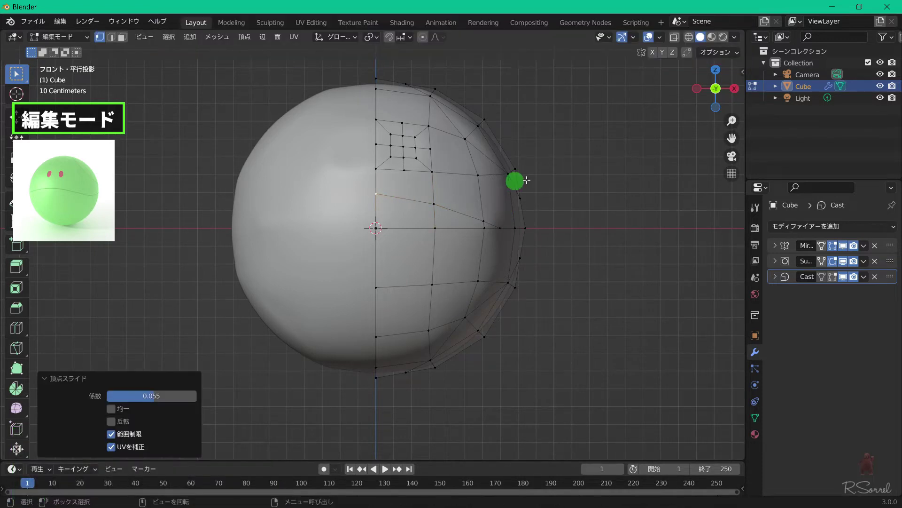
{"action": "key", "text": "2"}
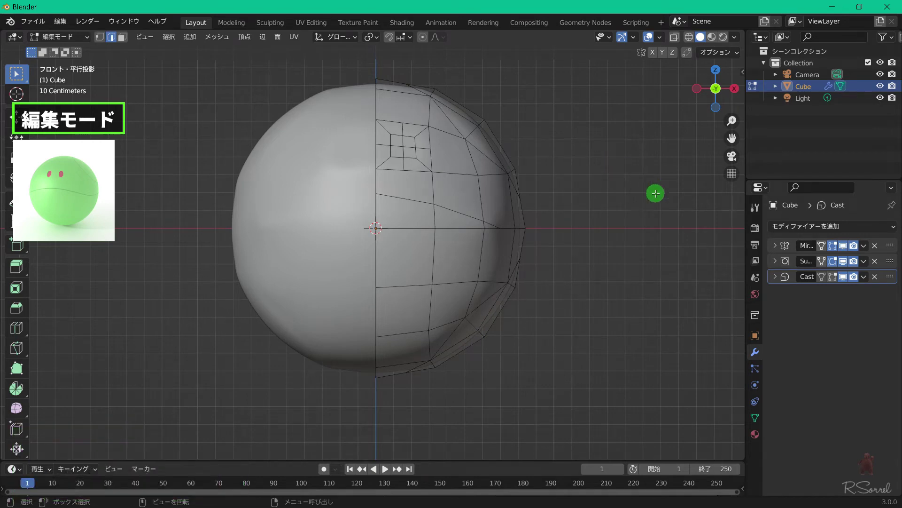
Hide modifier effects while editing and bevel the hatch and mouth loops by 0.00565 m
{"action": "left_click_drag", "start_coordinate": [832, 246], "coordinate": [832, 277]}
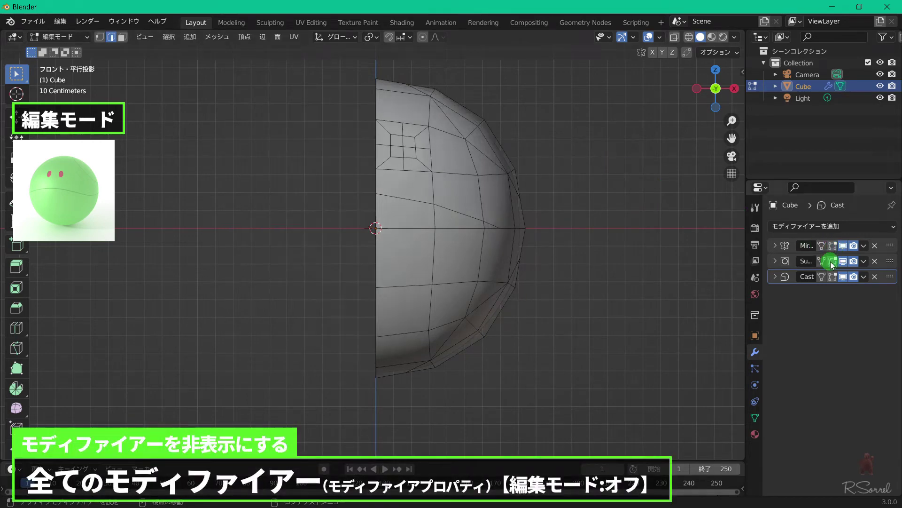
{"action": "middle_click_drag", "start_coordinate": [445, 207], "coordinate": [362, 214]}
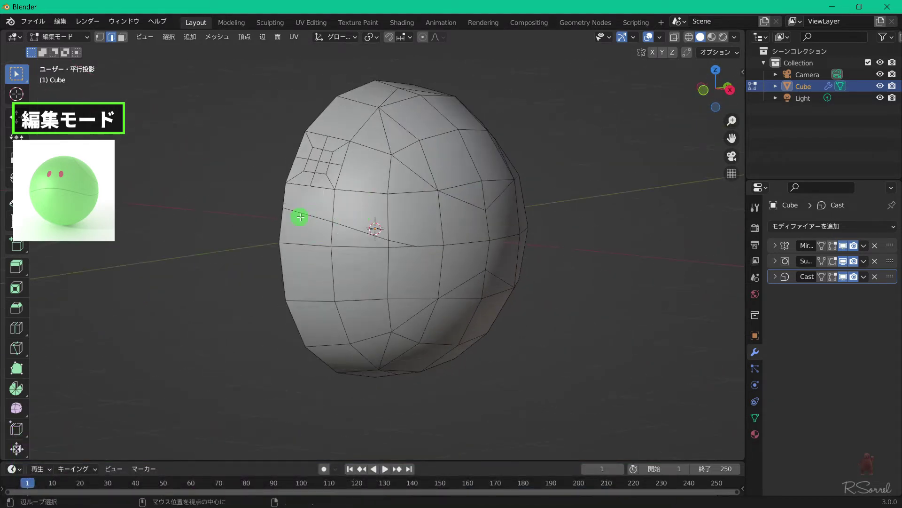
{"action": "mouse_move", "coordinate": [459, 227]}
{"action": "middle_mouse_down"}
{"action": "mouse_move", "coordinate": [358, 91]}
{"action": "mouse_move", "coordinate": [366, 337]}
{"action": "mouse_move", "coordinate": [419, 307]}
{"action": "mouse_move", "coordinate": [410, 282]}
{"action": "middle_mouse_up"}
{"action": "key", "text": "ctrl+b"}
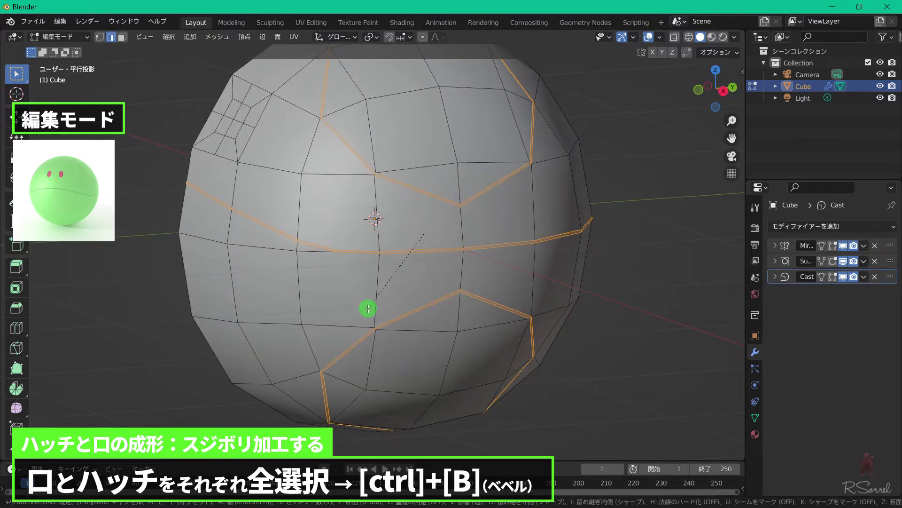
{"action": "left_click", "coordinate": [368, 309]}
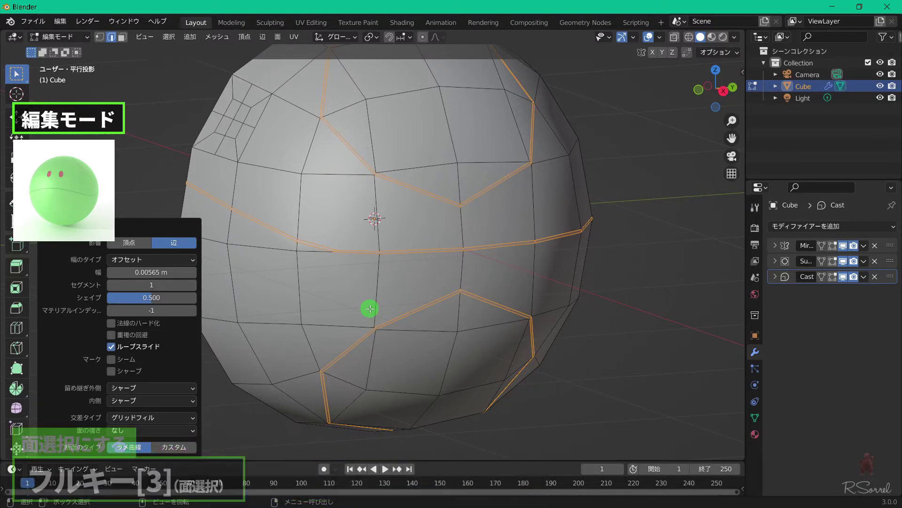
{"action": "key", "text": "3"}
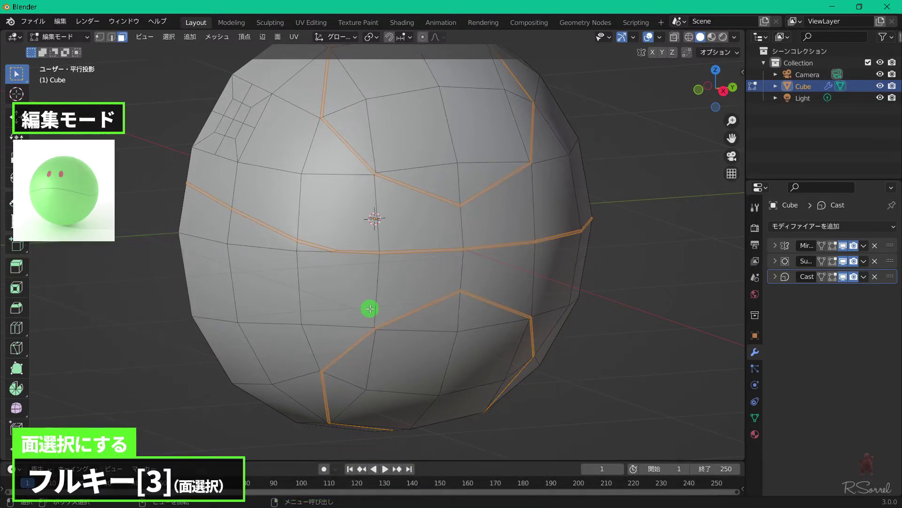
{"action": "scroll", "coordinate": [370, 308], "scroll_direction": "down", "scroll_amount": 2}
Keep only the upper hatch selected, split the view, and extrude it inward by -0.034316 m
{"action": "left_click_drag", "start_coordinate": [620, 409], "coordinate": [264, 240], "text": "ctrl"}
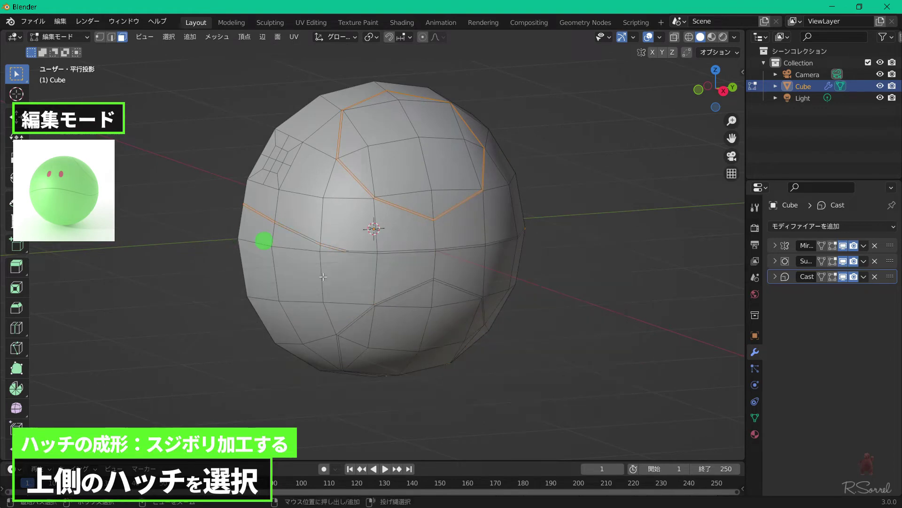
{"action": "mouse_move", "coordinate": [221, 186]}
{"action": "middle_mouse_down"}
{"action": "mouse_move", "coordinate": [426, 295]}
{"action": "mouse_move", "coordinate": [422, 341]}
{"action": "mouse_move", "coordinate": [414, 325]}
{"action": "middle_mouse_up"}
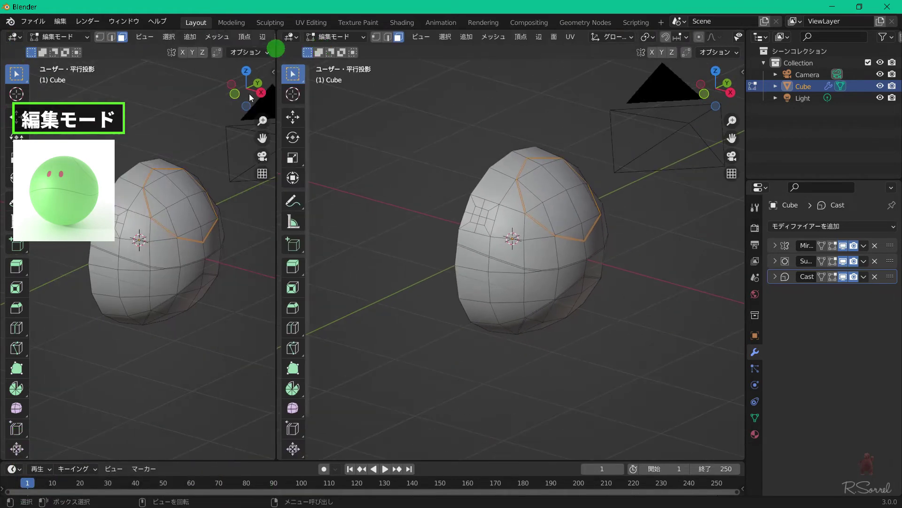
{"action": "mouse_move", "coordinate": [249, 98]}
{"action": "middle_mouse_down"}
{"action": "mouse_move", "coordinate": [238, 181]}
{"action": "mouse_move", "coordinate": [252, 200]}
{"action": "middle_mouse_up"}
{"action": "scroll", "coordinate": [552, 230], "scroll_direction": "up", "scroll_amount": 2}
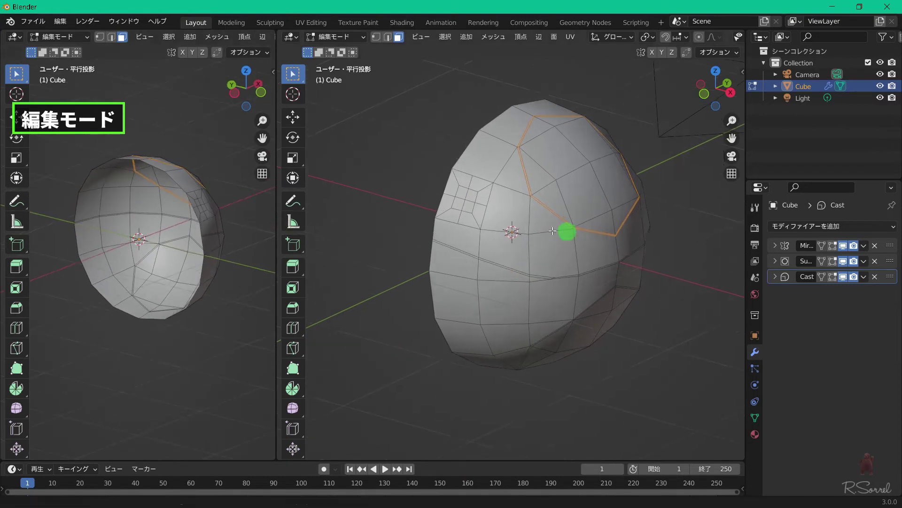
{"action": "mouse_move", "coordinate": [553, 231]}
{"action": "middle_mouse_down"}
{"action": "mouse_move", "coordinate": [520, 252]}
{"action": "mouse_move", "coordinate": [580, 252]}
{"action": "middle_mouse_up"}
{"action": "key", "text": "e"}
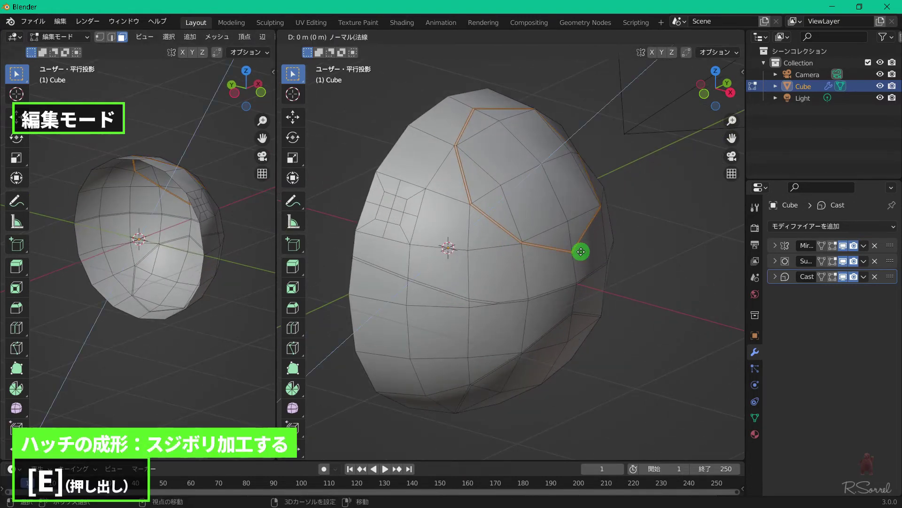
{"action": "left_click", "coordinate": [543, 284]}
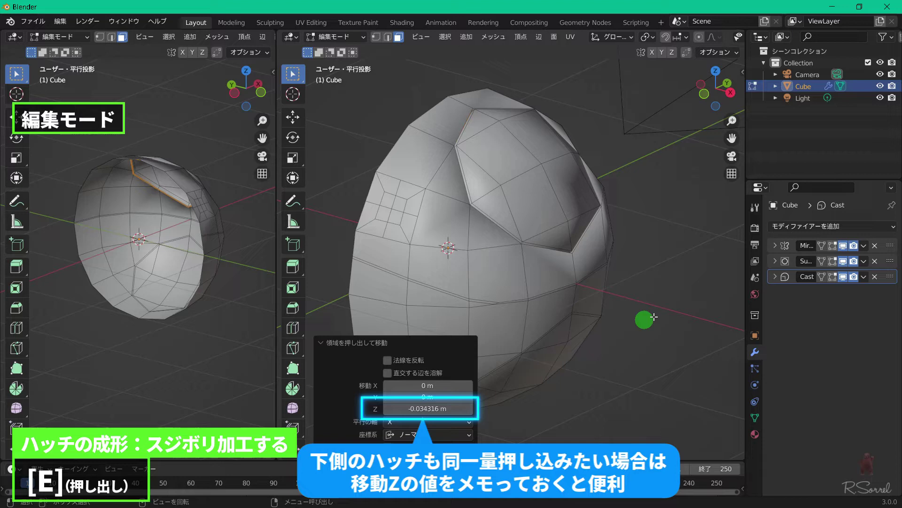
Extrude the lower hatch loop inward with Move Z set to -0.034316 m
{"action": "mouse_move", "coordinate": [654, 317]}
{"action": "middle_mouse_down"}
{"action": "mouse_move", "coordinate": [616, 292]}
{"action": "mouse_move", "coordinate": [549, 302]}
{"action": "mouse_move", "coordinate": [555, 262]}
{"action": "mouse_move", "coordinate": [519, 245]}
{"action": "middle_mouse_up"}
{"action": "scroll", "coordinate": [519, 245], "scroll_direction": "up", "scroll_amount": 2}
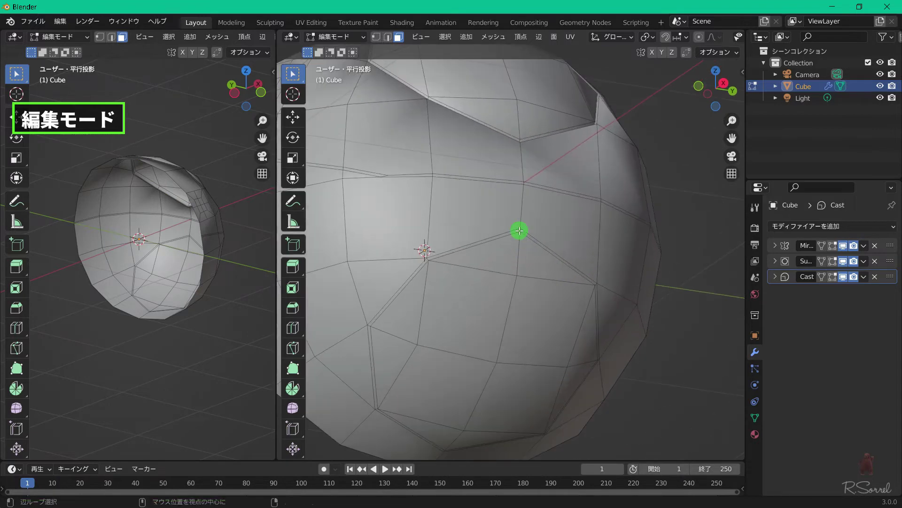
{"action": "left_click", "coordinate": [521, 230], "text": "alt"}
{"action": "key", "text": "e"}
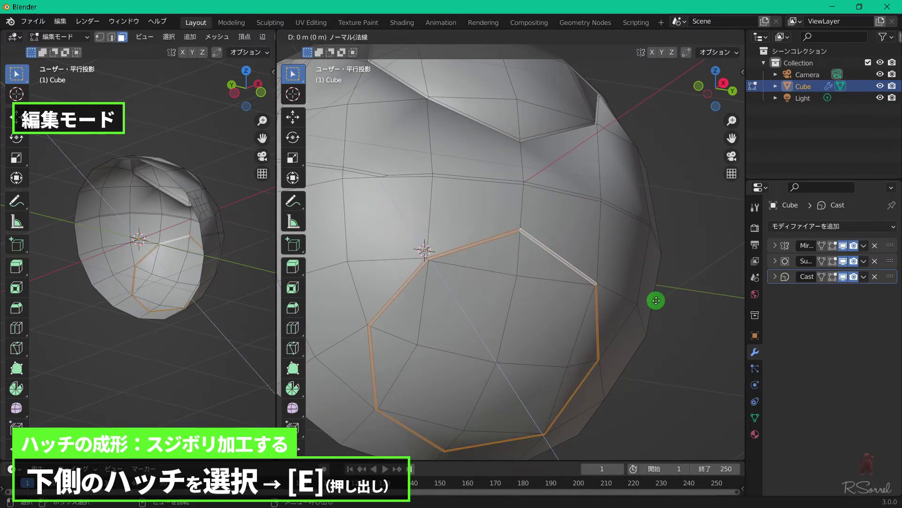
{"action": "left_click", "coordinate": [631, 286]}
{"action": "left_click", "coordinate": [447, 401]}
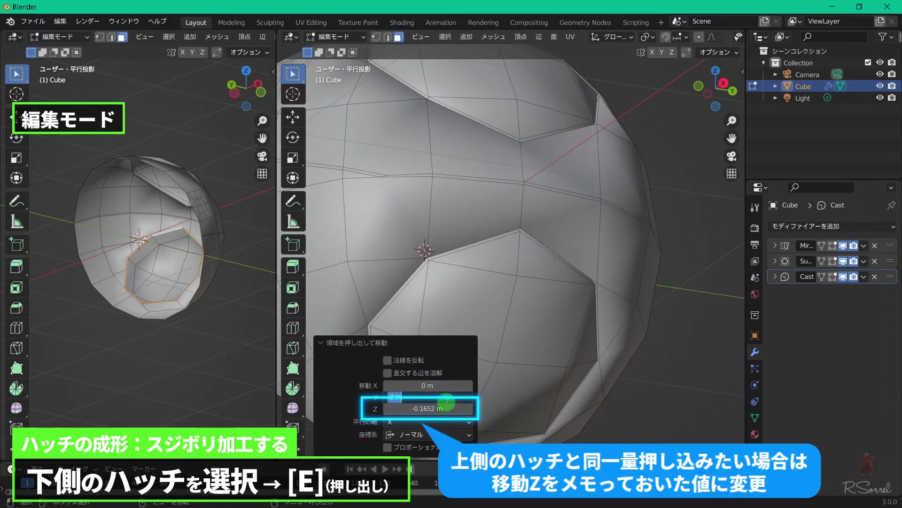
{"action": "left_click", "coordinate": [436, 409]}
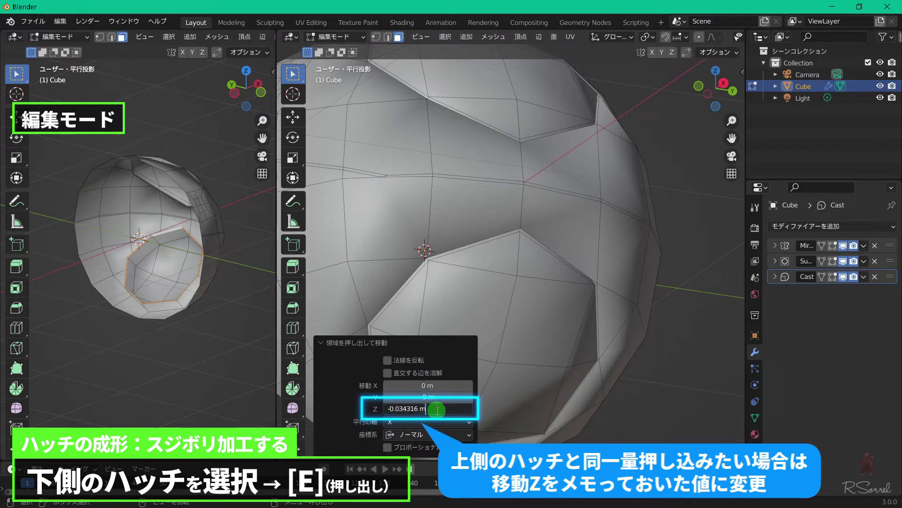
{"action": "key", "text": "Return"}
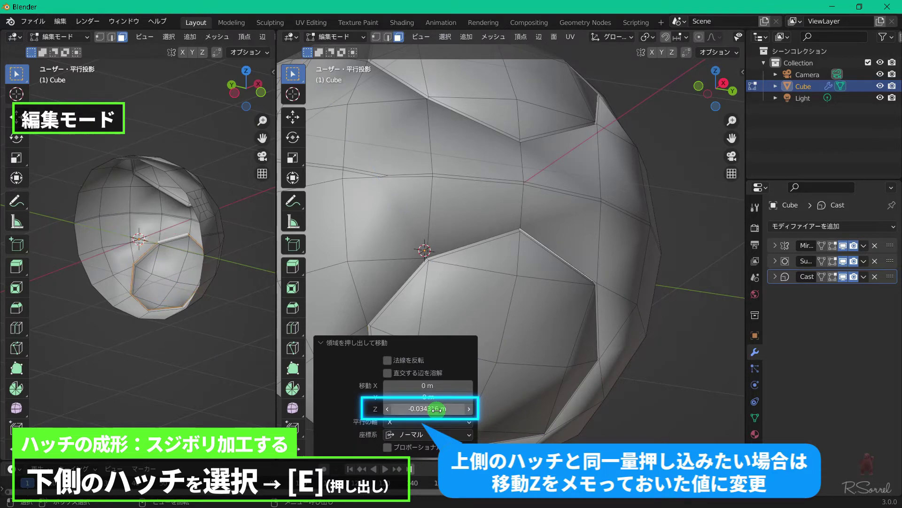
Check the grooves in both views and select the mouth edge loop
{"action": "middle_click_drag", "start_coordinate": [547, 272], "coordinate": [439, 258]}
{"action": "middle_click_drag", "start_coordinate": [155, 264], "coordinate": [228, 256]}
{"action": "left_click", "coordinate": [469, 224], "text": "alt"}
Extrude the mouth loop in place, scale it inward excluding Z, and return to Object Mode
{"action": "key", "text": "e"}
{"action": "middle_click_drag", "start_coordinate": [469, 224], "coordinate": [399, 235]}
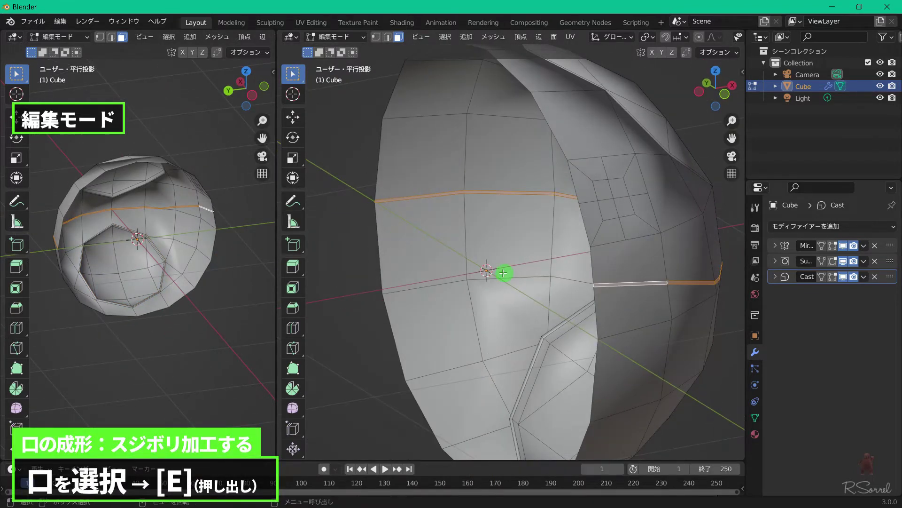
{"action": "key", "text": "e"}
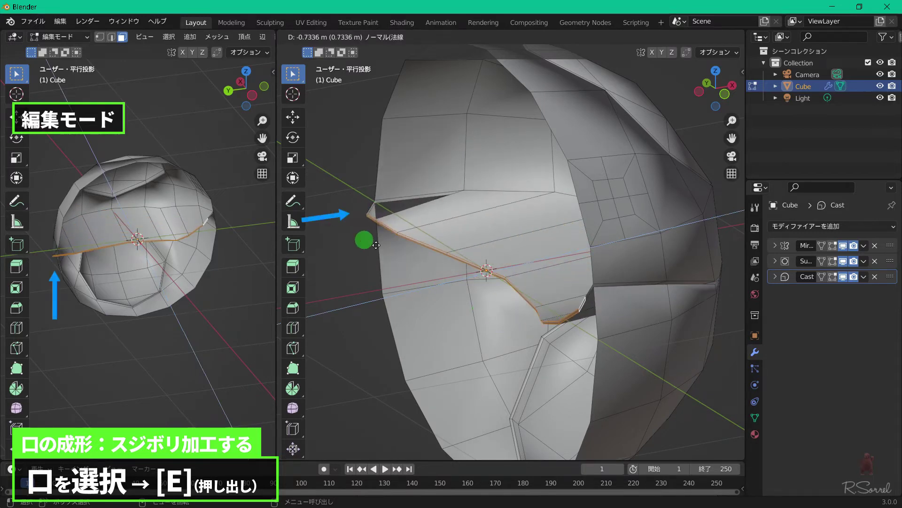
{"action": "right_click", "coordinate": [556, 358]}
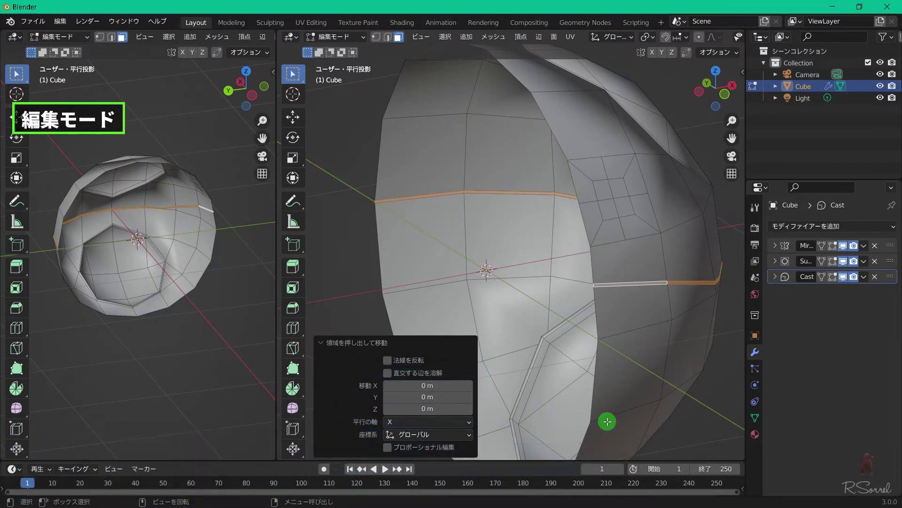
{"action": "key", "text": "s"}
{"action": "key", "text": "shift+z"}
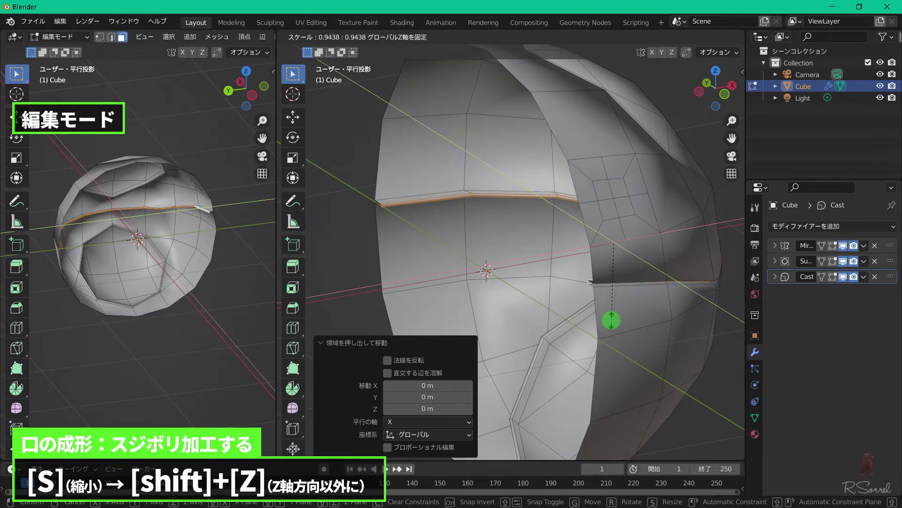
{"action": "left_click", "coordinate": [611, 326]}
{"action": "key", "text": "Tab"}
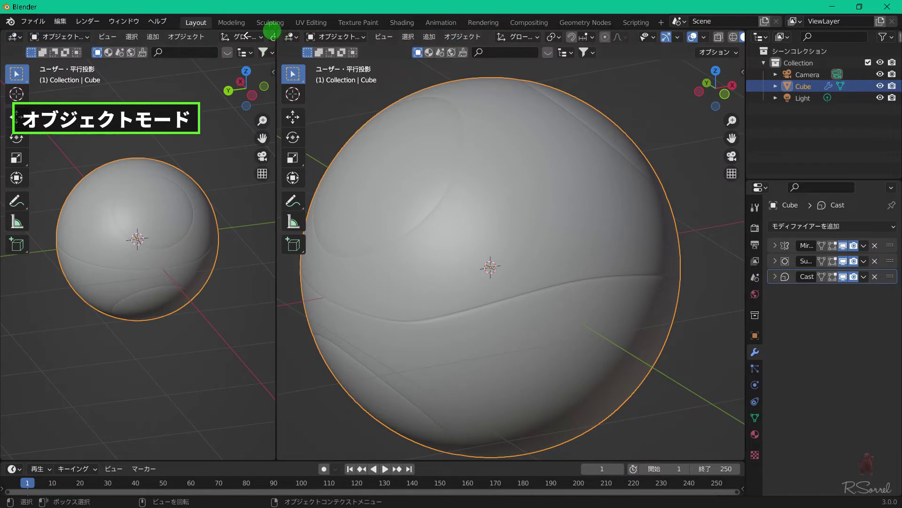
Merge the two views into one, re-enter Edit Mode and select the mouth seam edge loop
{"action": "left_click_drag", "start_coordinate": [272, 31], "coordinate": [246, 36]}
{"action": "scroll", "coordinate": [489, 219], "scroll_direction": "down", "scroll_amount": 2}
{"action": "scroll", "coordinate": [481, 227], "scroll_direction": "down", "scroll_amount": 3}
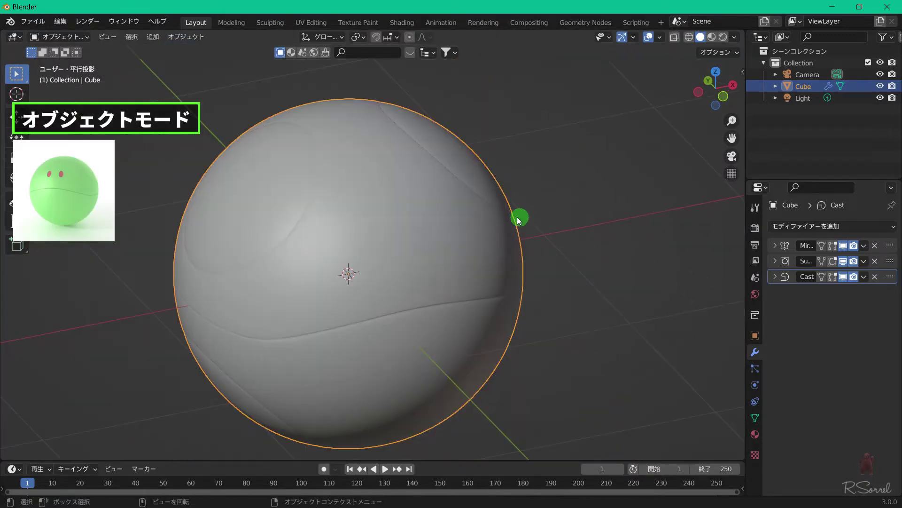
{"action": "mouse_move", "coordinate": [520, 216]}
{"action": "middle_mouse_down"}
{"action": "mouse_move", "coordinate": [430, 196]}
{"action": "mouse_move", "coordinate": [463, 190]}
{"action": "mouse_move", "coordinate": [442, 212]}
{"action": "mouse_move", "coordinate": [471, 205]}
{"action": "mouse_move", "coordinate": [436, 238]}
{"action": "mouse_move", "coordinate": [411, 241]}
{"action": "mouse_move", "coordinate": [445, 233]}
{"action": "middle_mouse_up"}
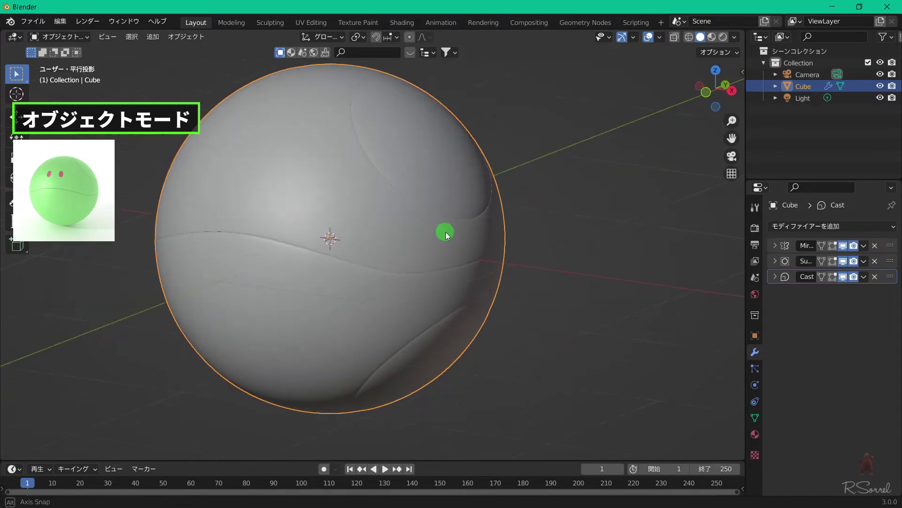
{"action": "key", "text": "Tab"}
{"action": "key", "text": "2"}
{"action": "left_click", "coordinate": [343, 262], "text": "alt"}
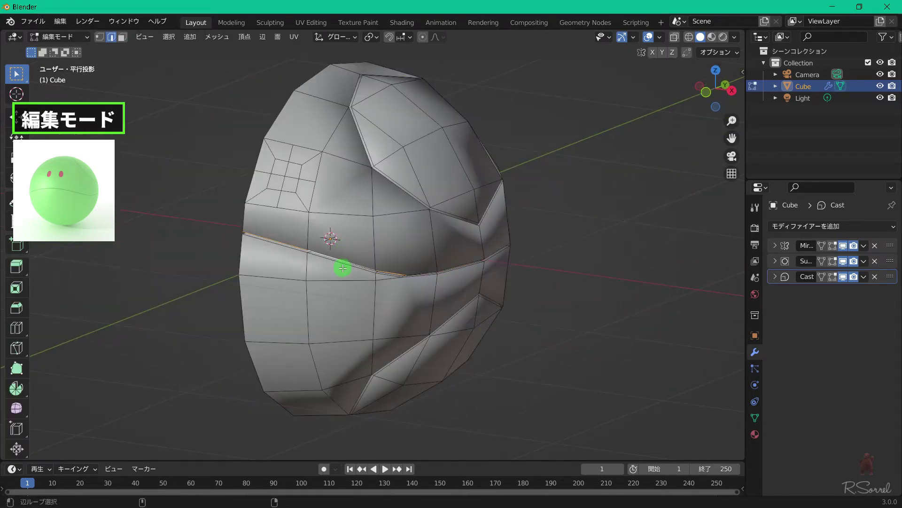
Add the upper and lower hatch outline loops to the mouth seam selection
{"action": "mouse_move", "coordinate": [343, 268]}
{"action": "middle_mouse_down"}
{"action": "mouse_move", "coordinate": [429, 268]}
{"action": "mouse_move", "coordinate": [358, 206]}
{"action": "middle_mouse_up"}
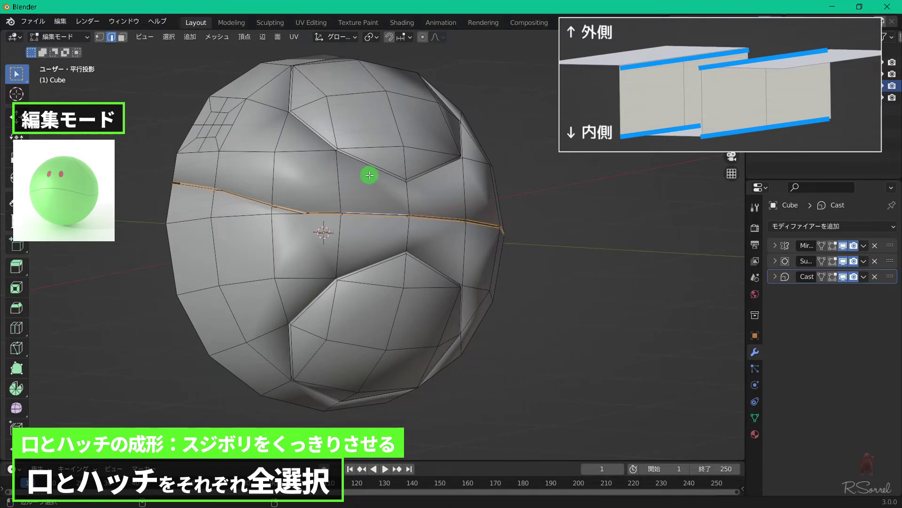
{"action": "middle_click_drag", "start_coordinate": [363, 154], "coordinate": [319, 115]}
{"action": "left_click", "coordinate": [339, 205], "text": "alt+shift"}
{"action": "mouse_move", "coordinate": [343, 203]}
{"action": "middle_mouse_down"}
{"action": "mouse_move", "coordinate": [409, 189]}
{"action": "mouse_move", "coordinate": [358, 157]}
{"action": "middle_mouse_up"}
{"action": "left_click", "coordinate": [214, 304], "text": "alt+shift"}
{"action": "mouse_move", "coordinate": [215, 304]}
{"action": "middle_mouse_down"}
{"action": "mouse_move", "coordinate": [375, 256]}
{"action": "mouse_move", "coordinate": [323, 306]}
{"action": "middle_mouse_up"}
{"action": "scroll", "coordinate": [322, 306], "scroll_direction": "up", "scroll_amount": 6}
{"action": "scroll", "coordinate": [430, 417], "scroll_direction": "up", "scroll_amount": 1}
{"action": "scroll", "coordinate": [296, 389], "scroll_direction": "down", "scroll_amount": 4}
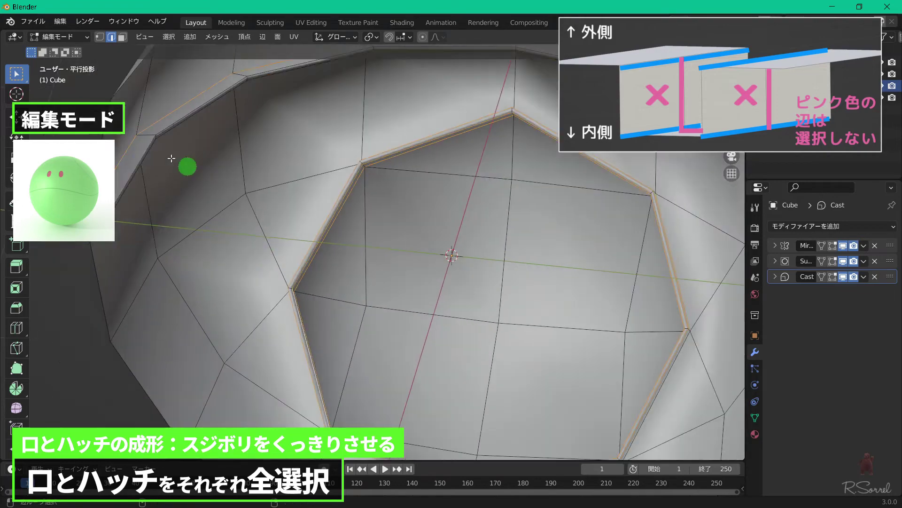
{"action": "mouse_move", "coordinate": [185, 161]}
{"action": "middle_mouse_down"}
{"action": "mouse_move", "coordinate": [312, 137]}
{"action": "mouse_move", "coordinate": [393, 157]}
{"action": "mouse_move", "coordinate": [364, 259]}
{"action": "mouse_move", "coordinate": [358, 185]}
{"action": "mouse_move", "coordinate": [276, 278]}
{"action": "middle_mouse_up"}
{"action": "scroll", "coordinate": [254, 282], "scroll_direction": "up", "scroll_amount": 5}
{"action": "scroll", "coordinate": [249, 346], "scroll_direction": "down", "scroll_amount": 4}
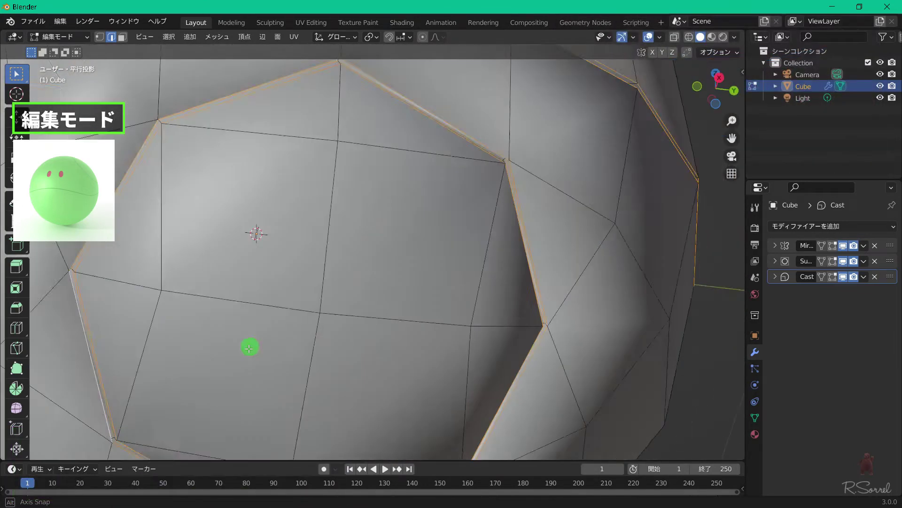
{"action": "mouse_move", "coordinate": [250, 346]}
{"action": "middle_mouse_down"}
{"action": "mouse_move", "coordinate": [244, 383]}
{"action": "mouse_move", "coordinate": [199, 343]}
{"action": "mouse_move", "coordinate": [207, 354]}
{"action": "middle_mouse_up"}
{"action": "scroll", "coordinate": [207, 355], "scroll_direction": "down", "scroll_amount": 4}
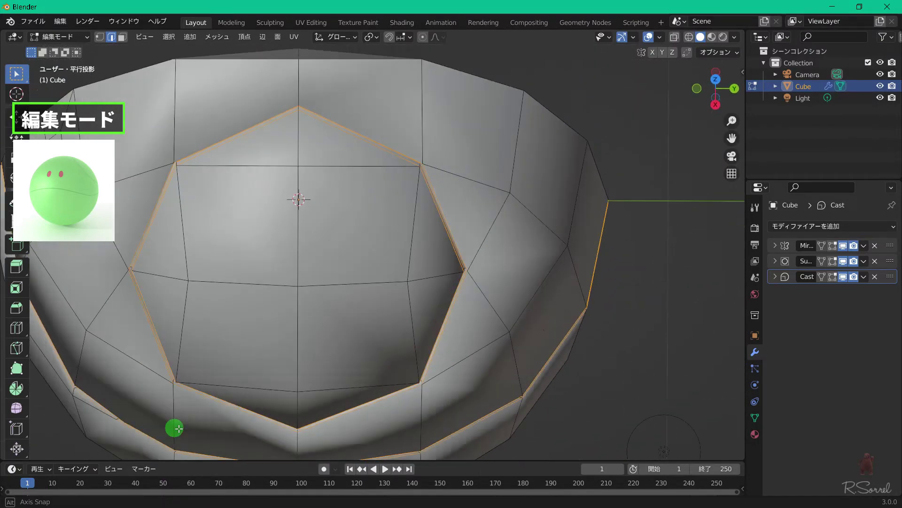
{"action": "mouse_move", "coordinate": [175, 428]}
{"action": "middle_mouse_down"}
{"action": "mouse_move", "coordinate": [254, 354]}
{"action": "mouse_move", "coordinate": [302, 326]}
{"action": "middle_mouse_up"}
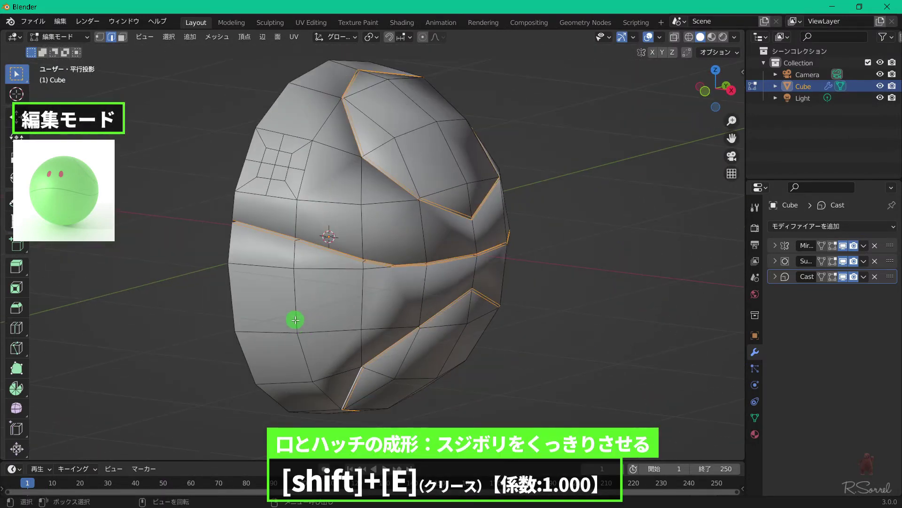
Crease the selected groove edges to 1.000 and return to Object Mode
{"action": "key", "text": "shift+e"}
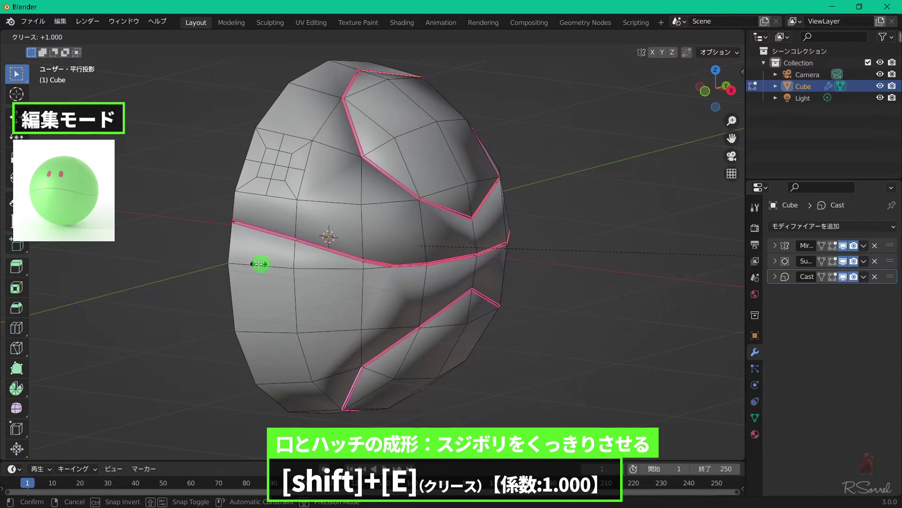
{"action": "left_click", "coordinate": [259, 264]}
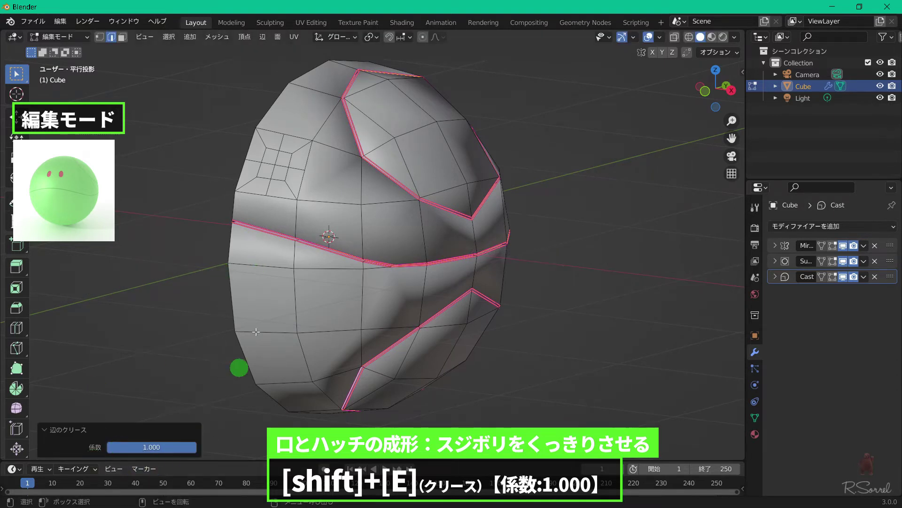
{"action": "middle_click", "coordinate": [418, 232]}
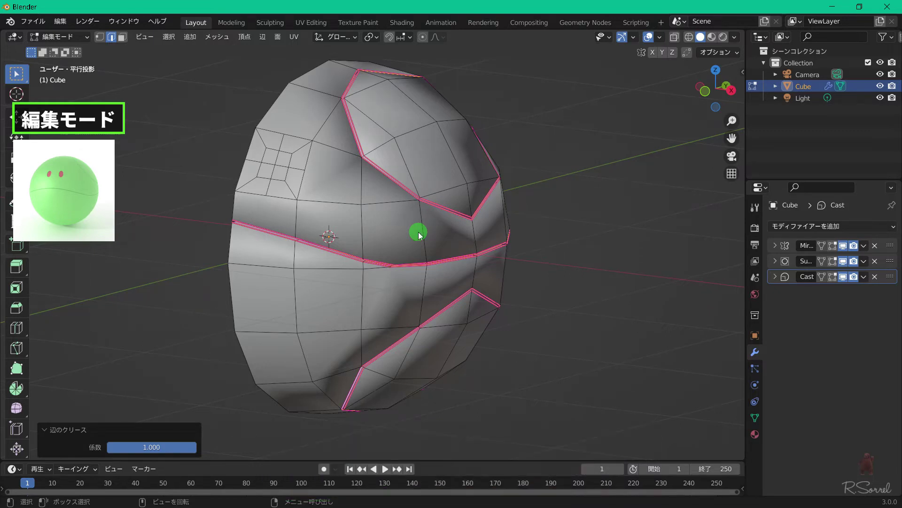
{"action": "key", "text": "Tab"}
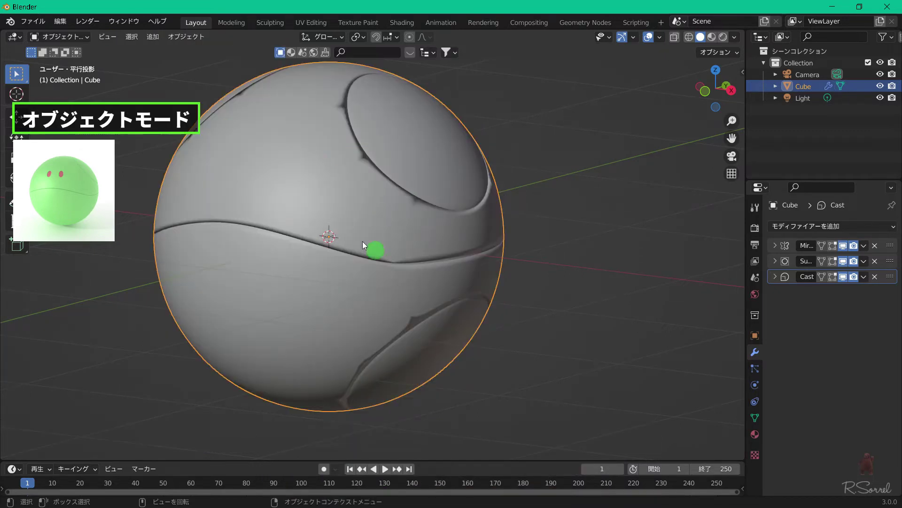
Expand Normals in the mesh data properties and enable Auto Smooth
{"action": "left_click", "coordinate": [755, 418]}
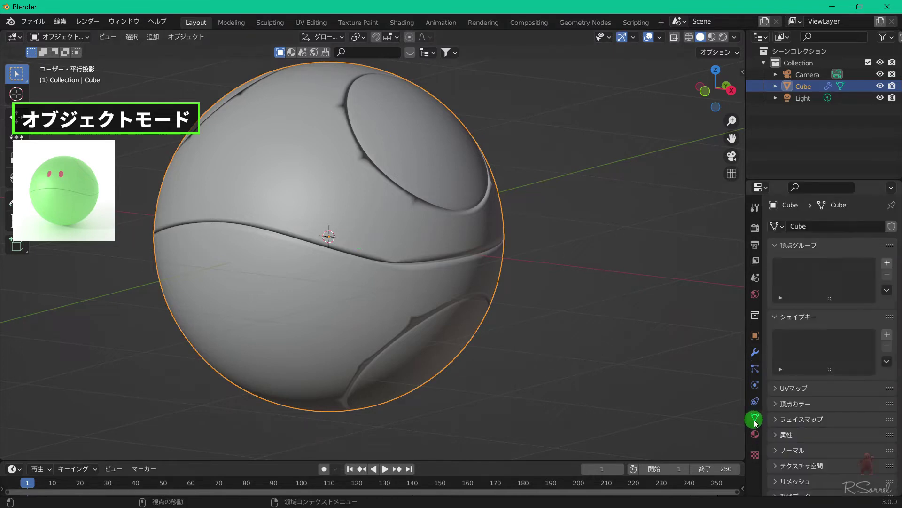
{"action": "left_click", "coordinate": [786, 317]}
{"action": "left_click", "coordinate": [790, 245]}
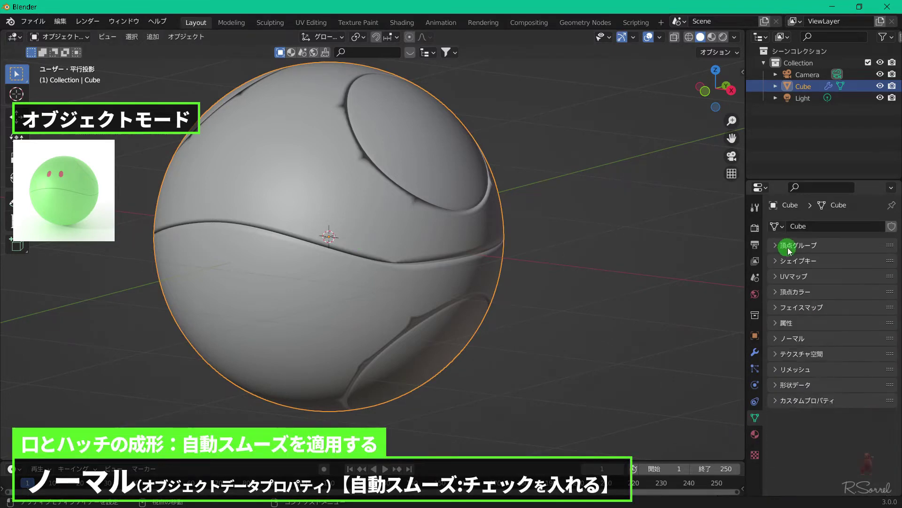
{"action": "left_click", "coordinate": [816, 338]}
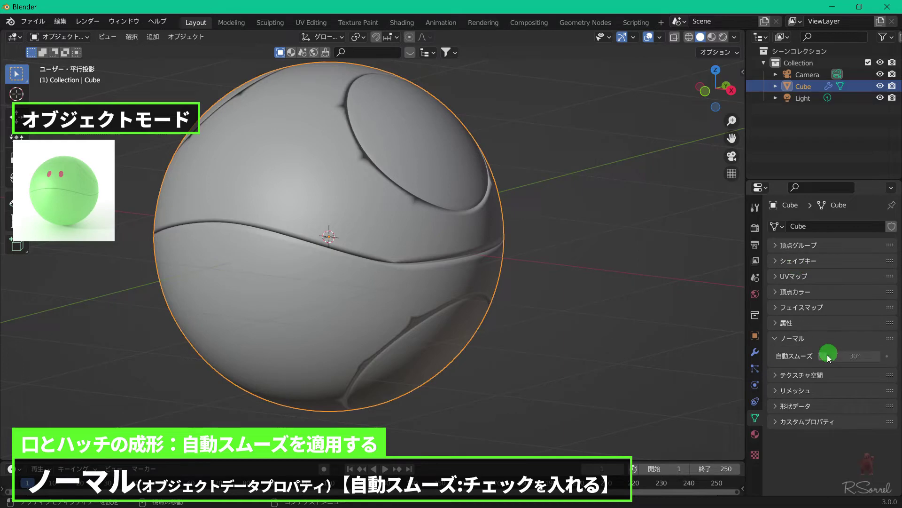
{"action": "left_click", "coordinate": [822, 356]}
{"action": "scroll", "coordinate": [535, 345], "scroll_direction": "up", "scroll_amount": 5}
{"action": "mouse_move", "coordinate": [540, 387]}
{"action": "middle_mouse_down", "text": "shift"}
{"action": "mouse_move", "coordinate": [517, 196]}
{"action": "mouse_move", "coordinate": [518, 247]}
{"action": "mouse_move", "coordinate": [500, 284]}
{"action": "middle_mouse_up", "text": "shift"}
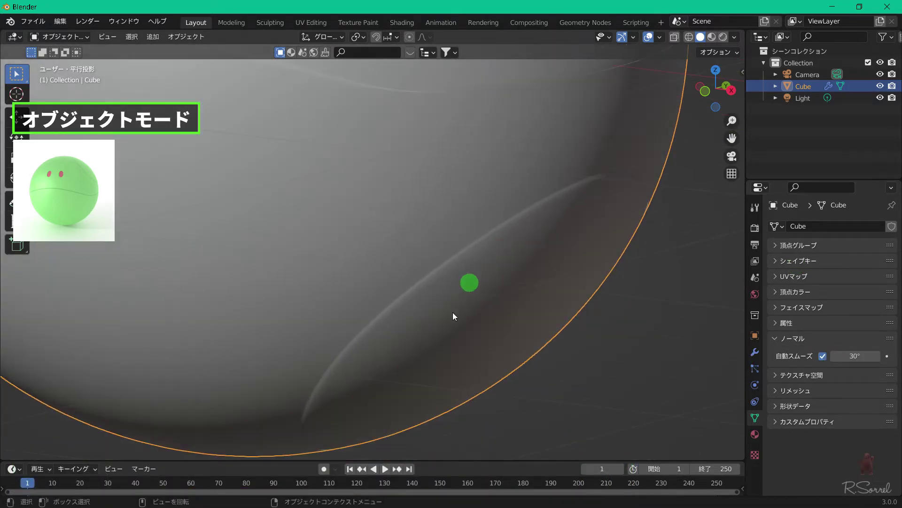
Lower the Auto Smooth angle to about 9° and inspect the groove shading
{"action": "left_click", "coordinate": [853, 355]}
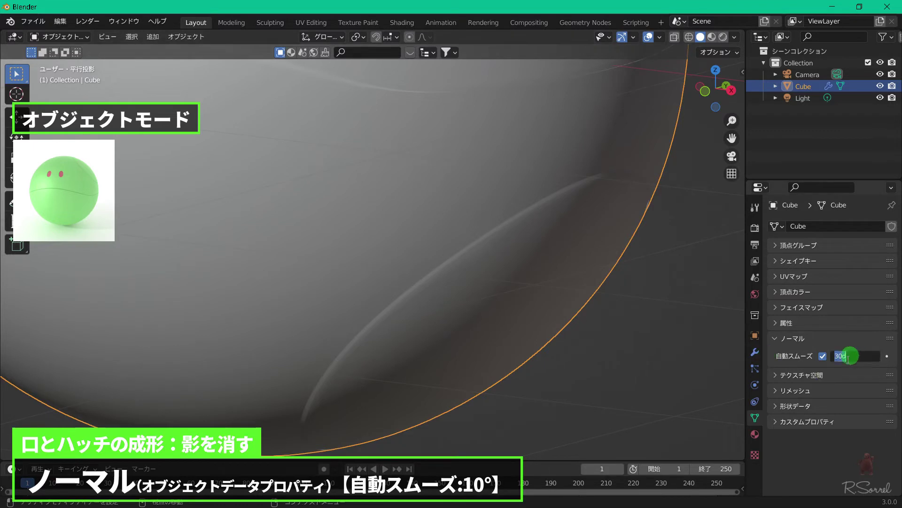
{"action": "type", "text": "10"}
{"action": "key", "text": "Return"}
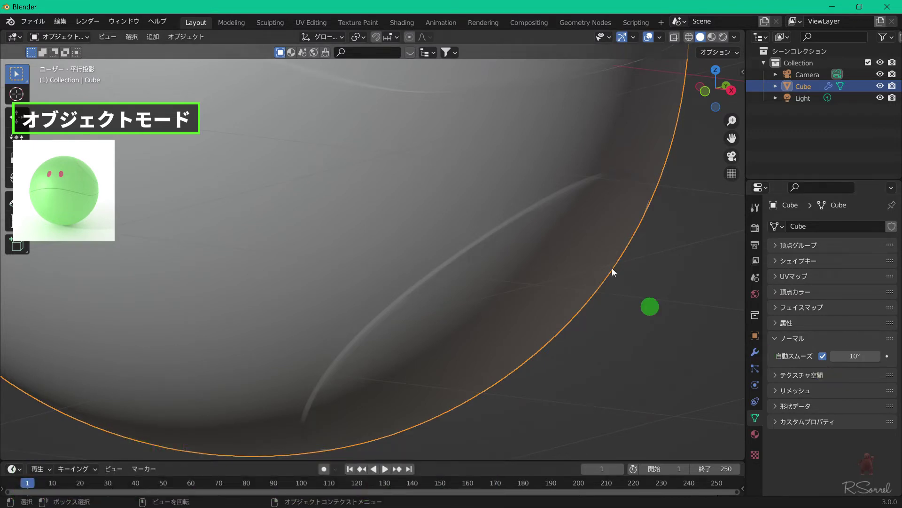
{"action": "middle_click_drag", "start_coordinate": [593, 175], "coordinate": [442, 238]}
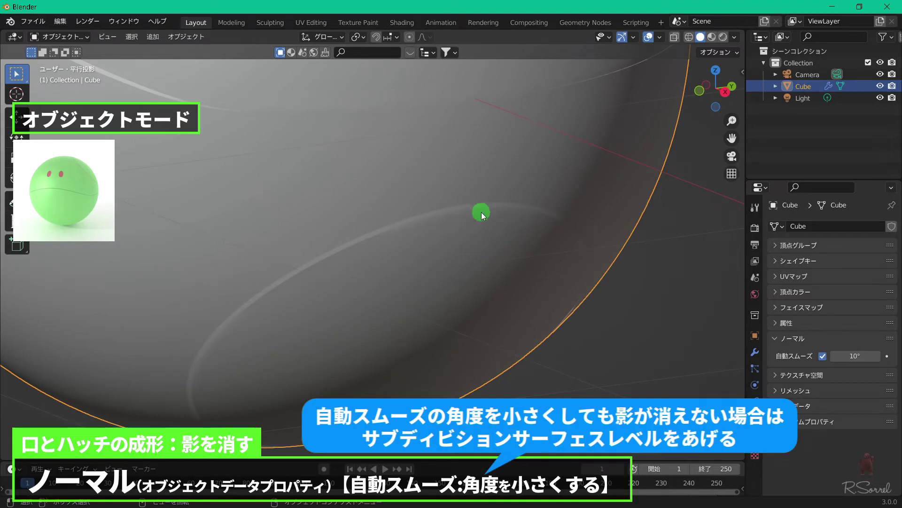
{"action": "left_click_drag", "start_coordinate": [839, 360], "coordinate": [834, 360]}
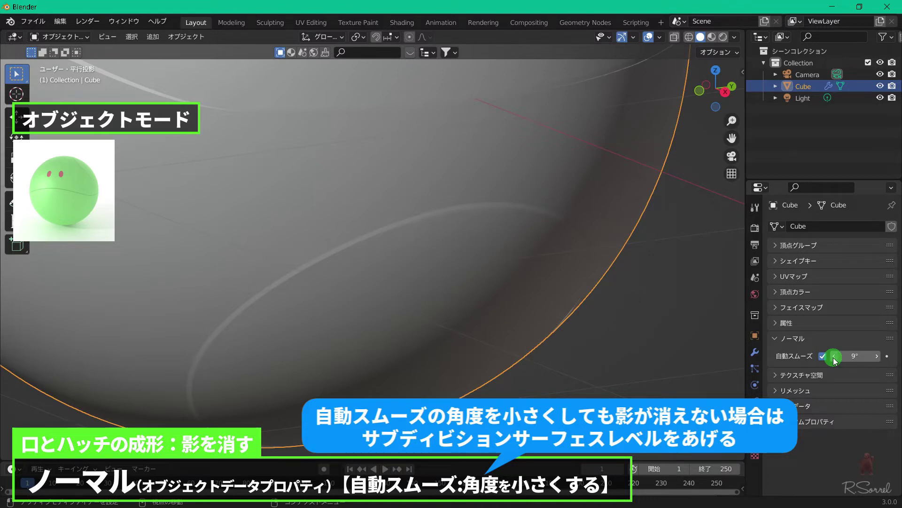
{"action": "scroll", "coordinate": [390, 366], "scroll_direction": "down", "scroll_amount": 3}
{"action": "scroll", "coordinate": [408, 382], "scroll_direction": "down", "scroll_amount": 2}
{"action": "scroll", "coordinate": [412, 332], "scroll_direction": "down", "scroll_amount": 2}
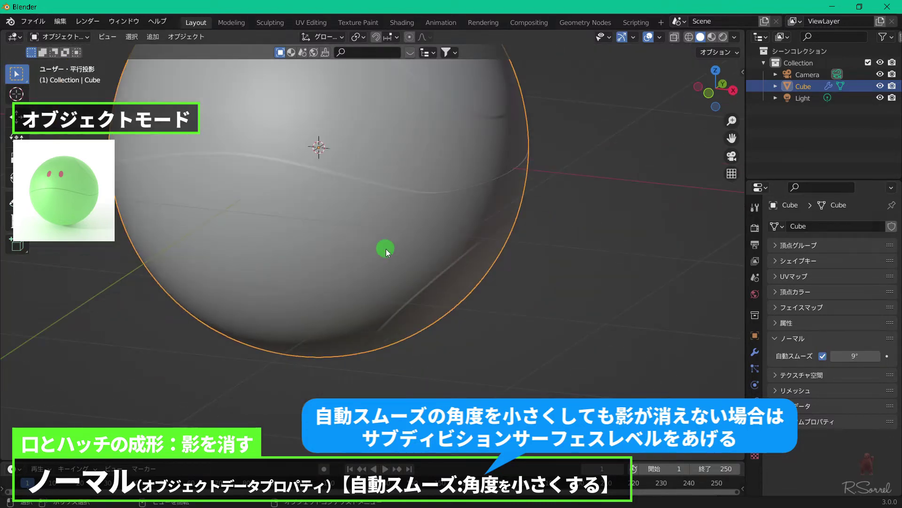
{"action": "mouse_move", "coordinate": [331, 231]}
{"action": "middle_mouse_down"}
{"action": "mouse_move", "coordinate": [414, 334]}
{"action": "mouse_move", "coordinate": [439, 307]}
{"action": "mouse_move", "coordinate": [450, 309]}
{"action": "middle_mouse_up"}
{"action": "scroll", "coordinate": [449, 311], "scroll_direction": "up", "scroll_amount": 1}
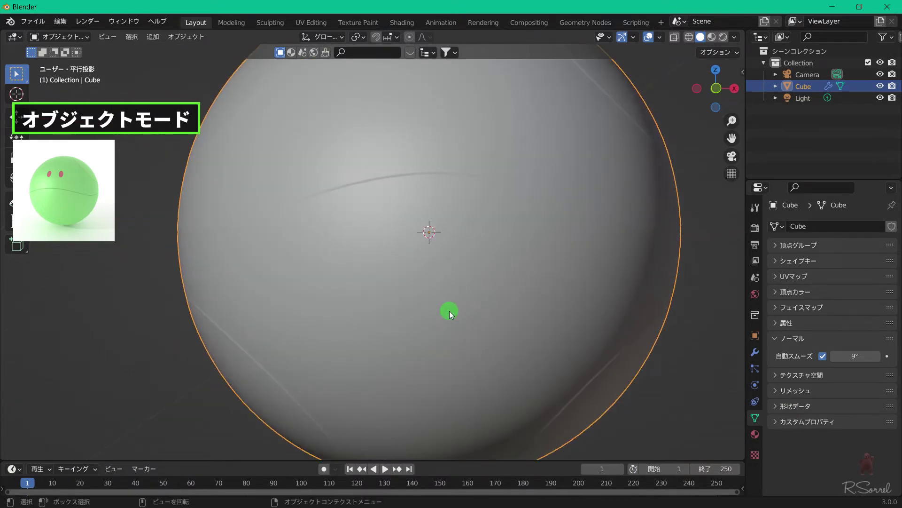
Turn on Edit Mode and On Cage display for the Mirror, Subdivision and Cast modifiers
{"action": "key", "text": "Tab"}
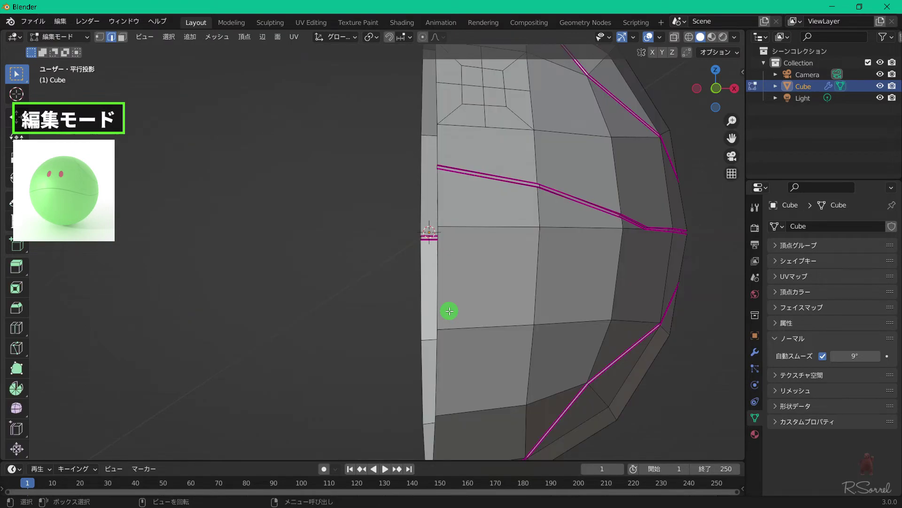
{"action": "key", "text": "KP_1"}
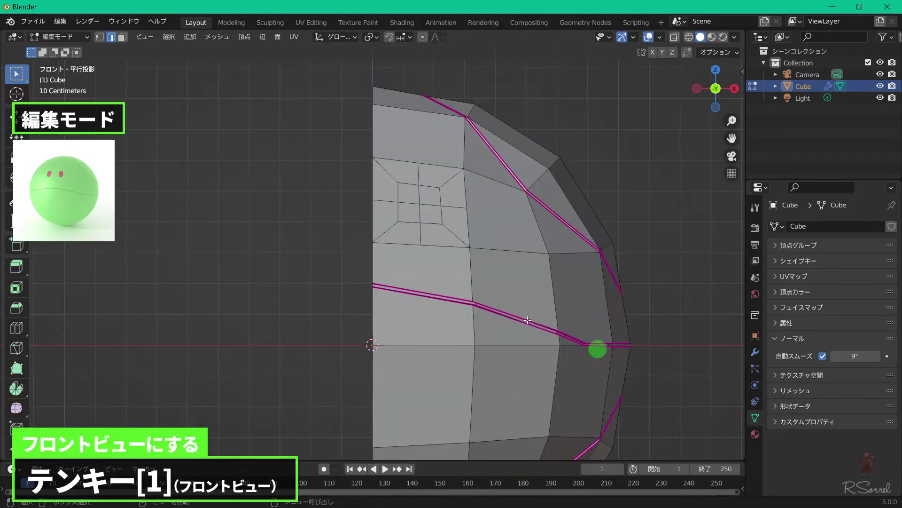
{"action": "middle_click_drag", "start_coordinate": [512, 333], "coordinate": [511, 306], "text": "shift"}
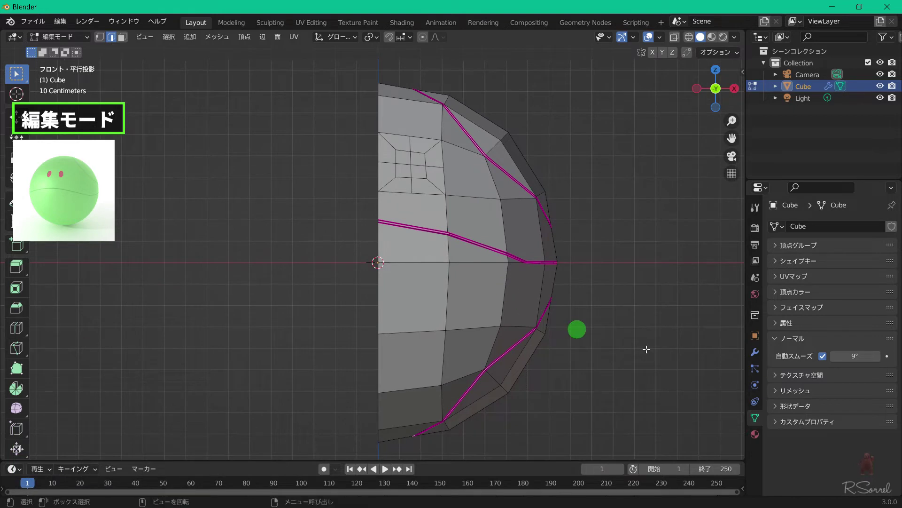
{"action": "left_click", "coordinate": [755, 352]}
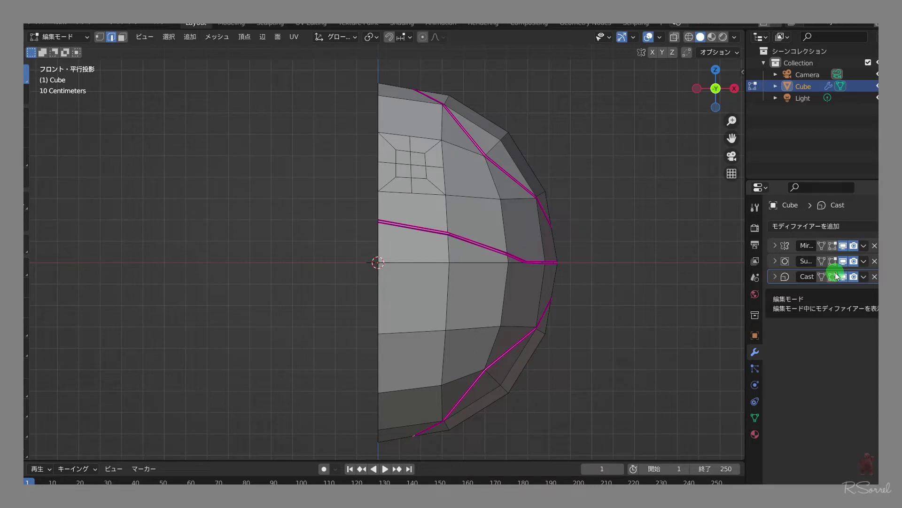
{"action": "left_click", "coordinate": [832, 245]}
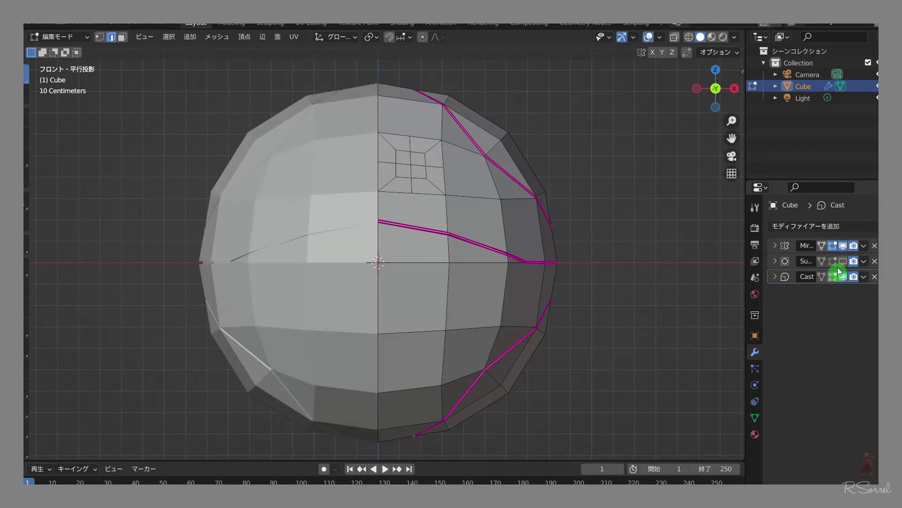
{"action": "left_click", "coordinate": [833, 261]}
{"action": "left_click", "coordinate": [832, 276]}
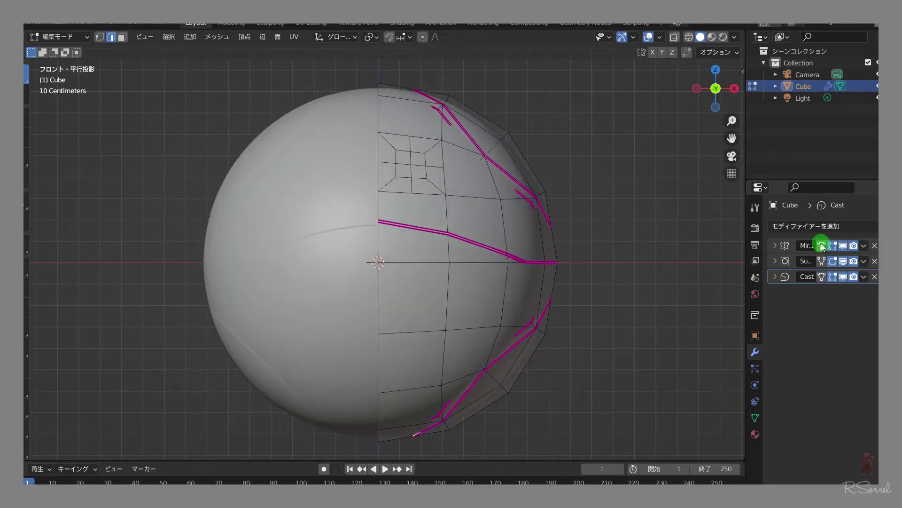
{"action": "left_click", "coordinate": [822, 246]}
{"action": "left_click", "coordinate": [822, 260]}
{"action": "left_click", "coordinate": [823, 277]}
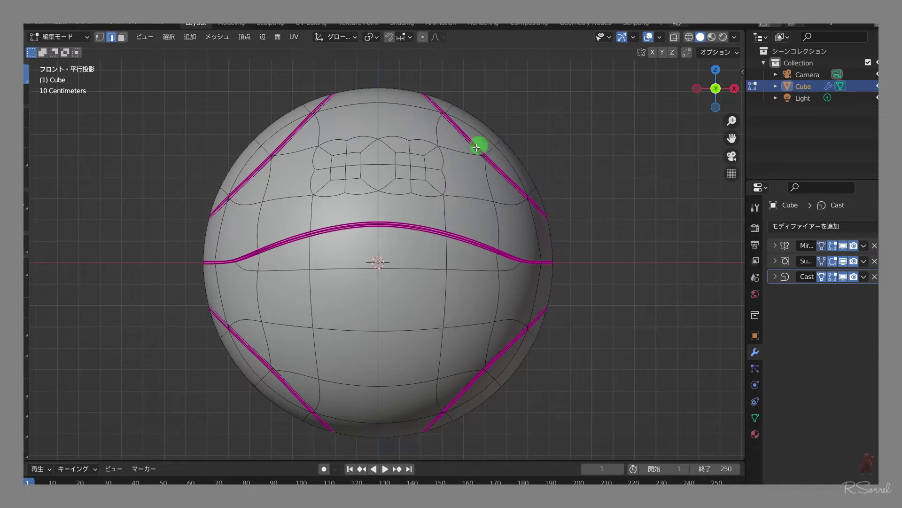
Test an inward extrude on the eye faces, undo it, and hide the subdivision edit preview
{"action": "key", "text": "1"}
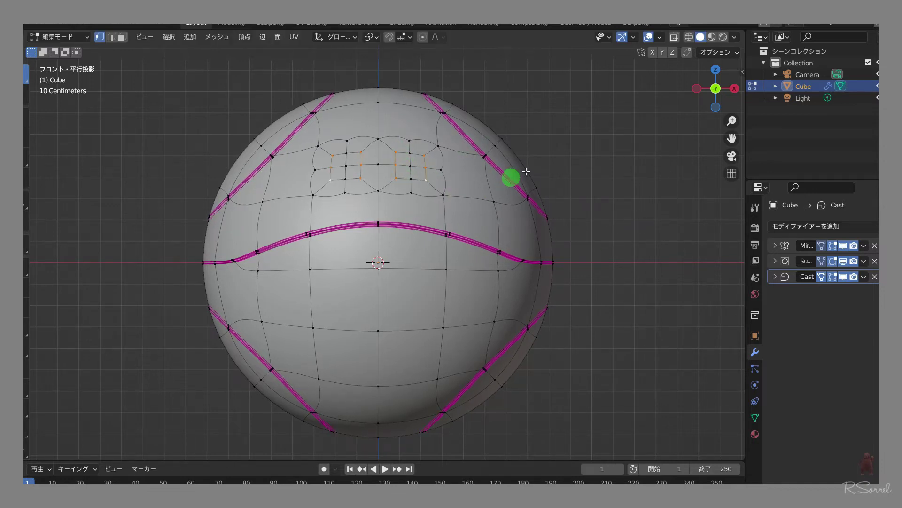
{"action": "key", "text": "3"}
{"action": "key", "text": "e"}
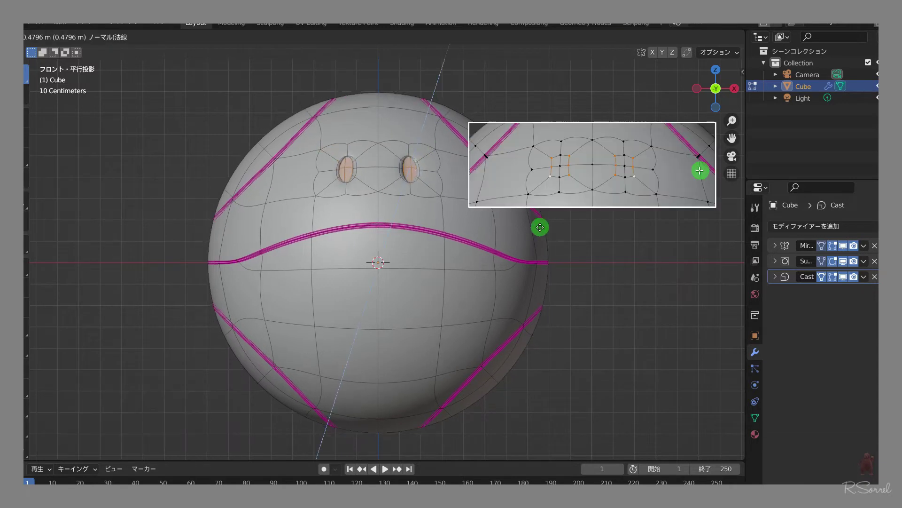
{"action": "left_click", "coordinate": [540, 228]}
{"action": "key", "text": "ctrl+z"}
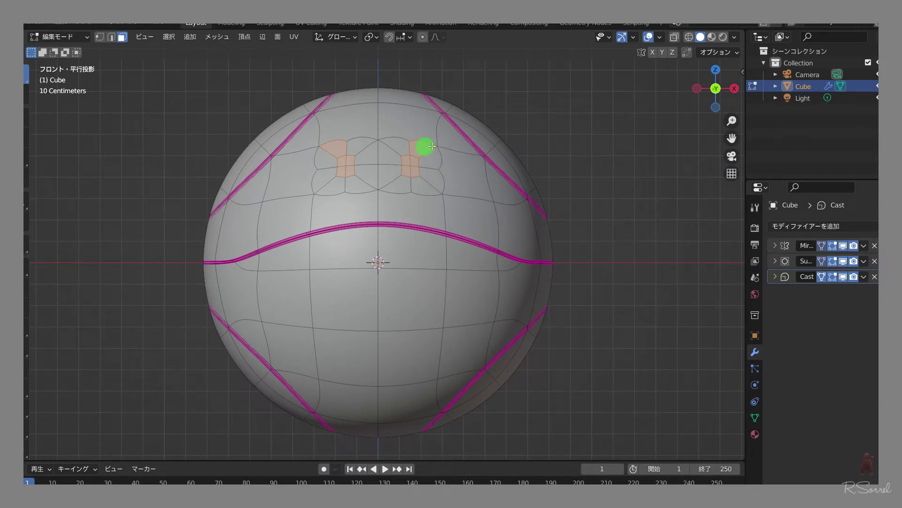
{"action": "key", "text": "1"}
{"action": "key", "text": "s"}
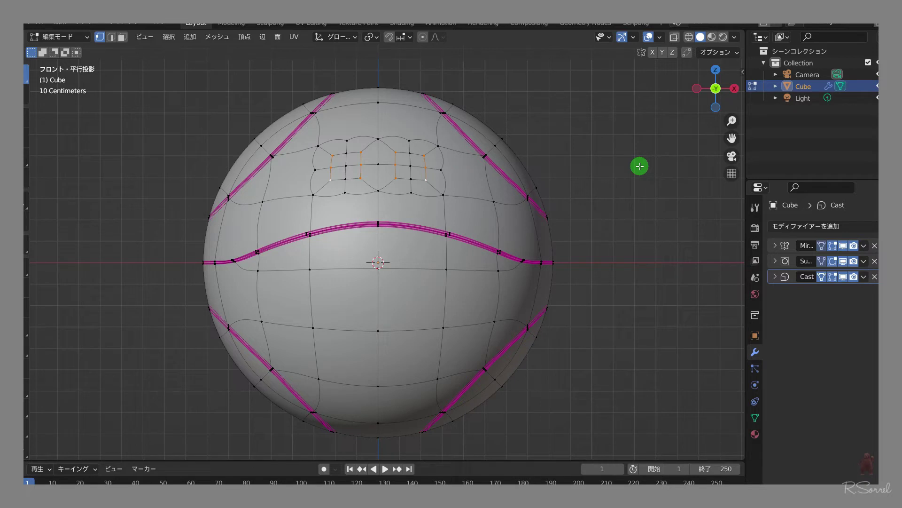
{"action": "left_click", "coordinate": [834, 261]}
Hide the Cast edit preview and scale the eye vertices down to 0.585
{"action": "left_click", "coordinate": [832, 276]}
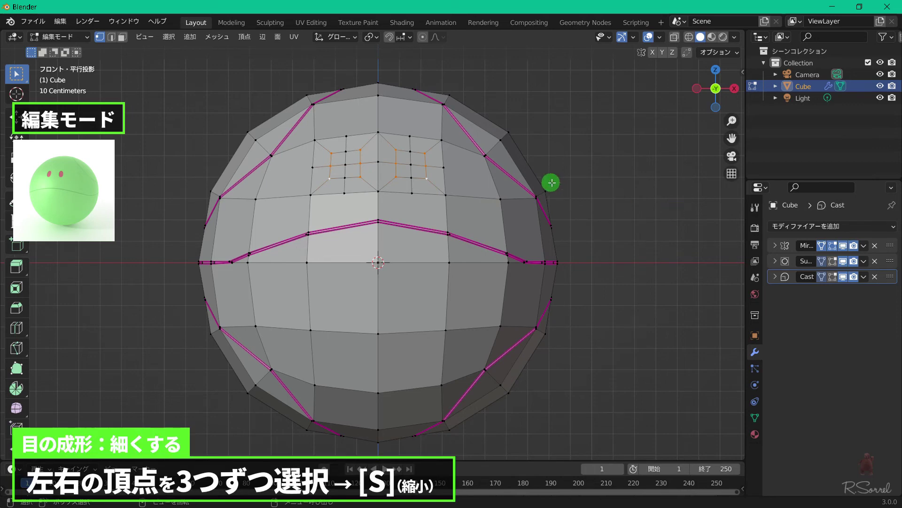
{"action": "key", "text": "s"}
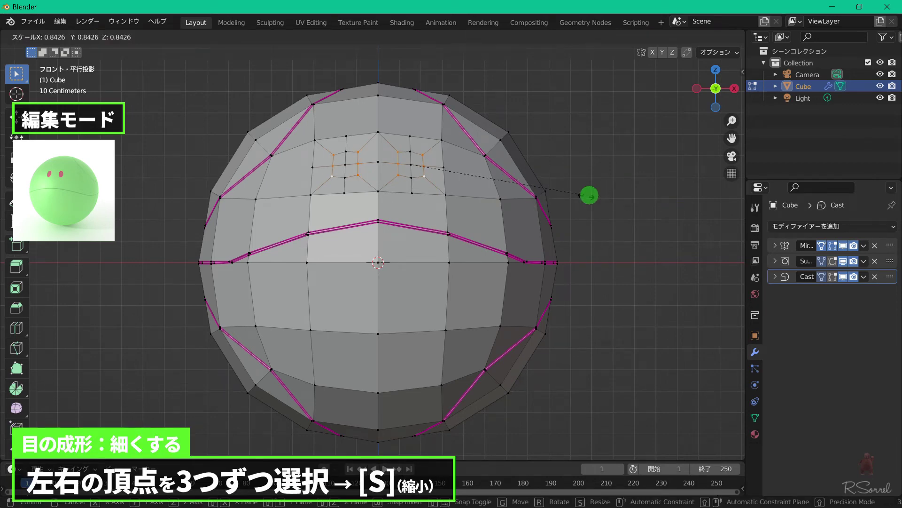
{"action": "left_click", "coordinate": [535, 197]}
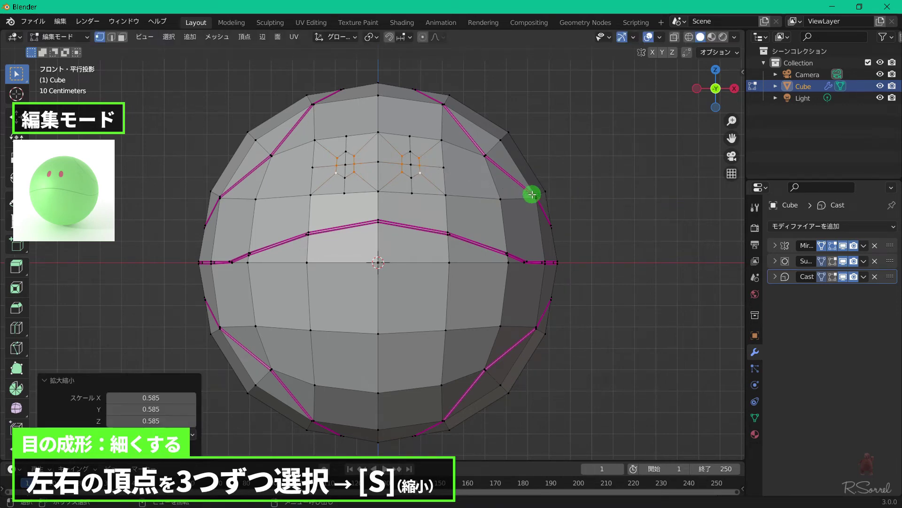
Shift the selected eye vertices sideways along X
{"action": "left_click", "coordinate": [411, 152], "text": "shift"}
{"action": "left_click", "coordinate": [411, 178], "text": "shift"}
{"action": "key", "text": "g"}
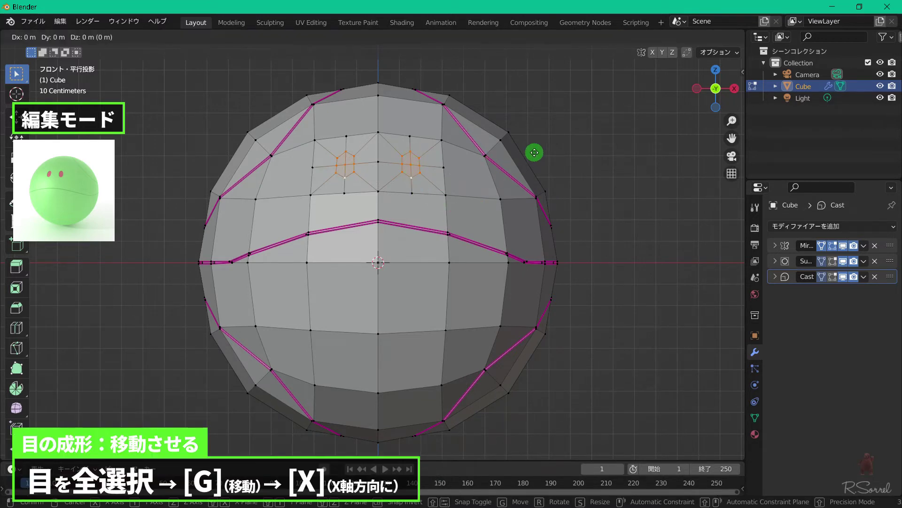
{"action": "key", "text": "x"}
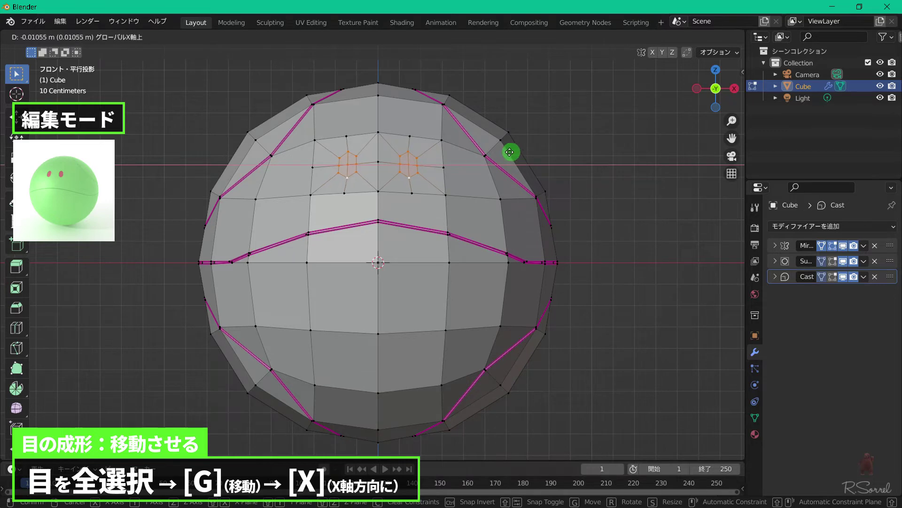
{"action": "left_click", "coordinate": [477, 143]}
Stretch the eyes taller by scaling their top and bottom vertices by 1.143
{"action": "left_click", "coordinate": [405, 152]}
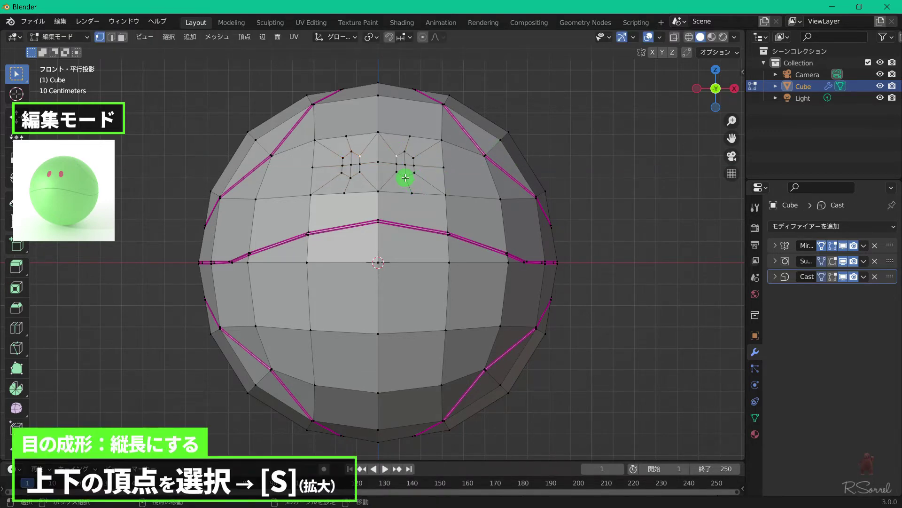
{"action": "left_click", "coordinate": [405, 181], "text": "shift"}
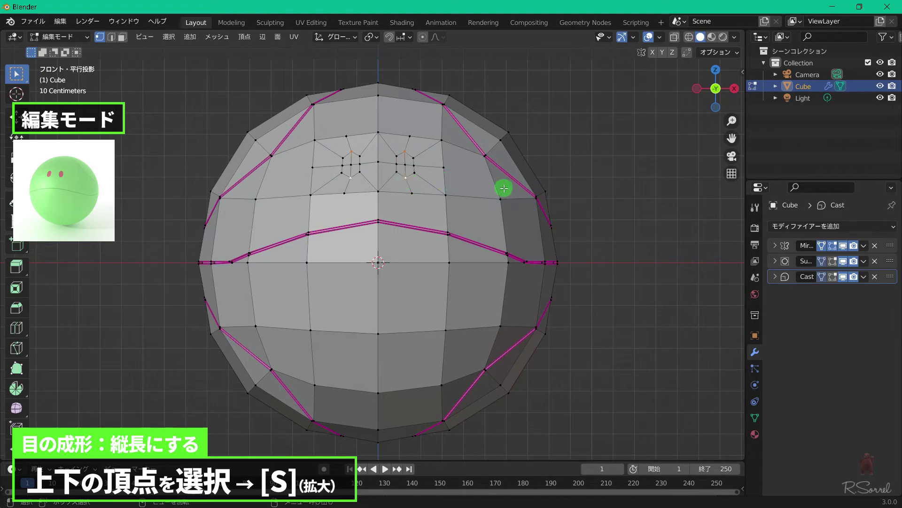
{"action": "key", "text": "s"}
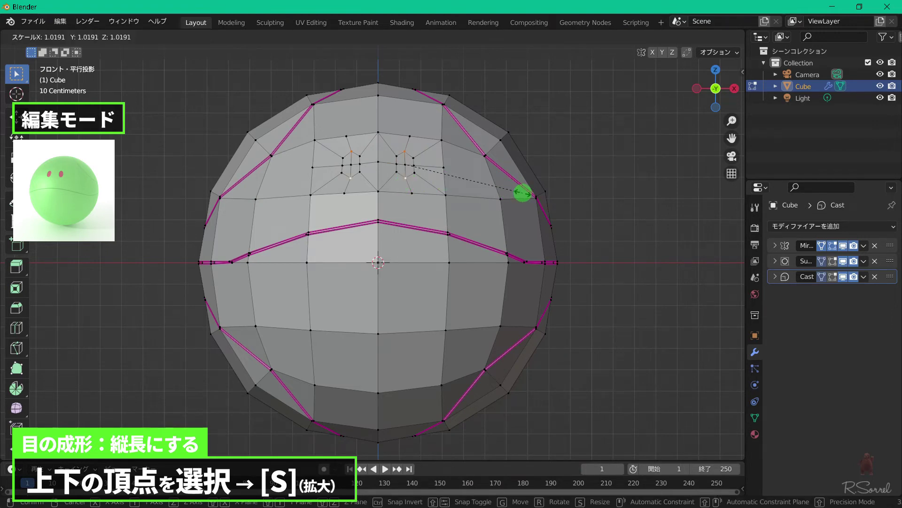
{"action": "left_click", "coordinate": [535, 193]}
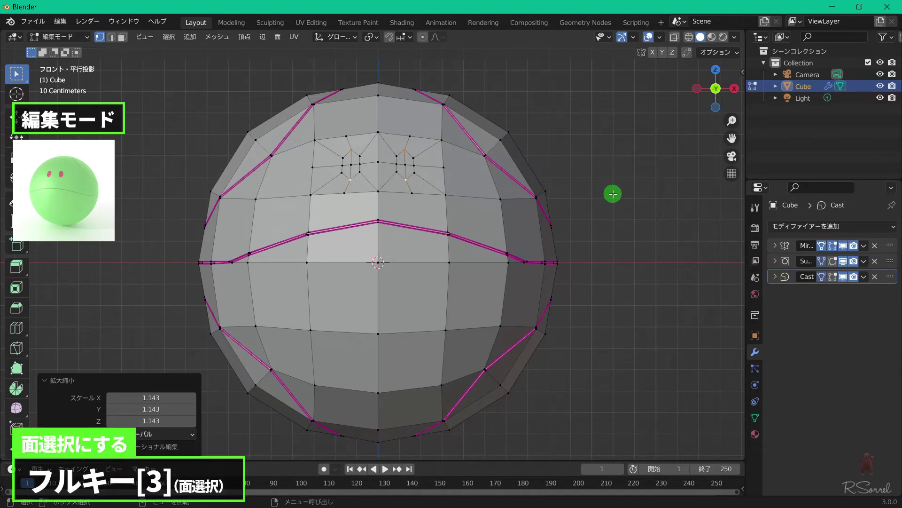
Extrude the eye faces inward to sink them into the ball
{"action": "key", "text": "3"}
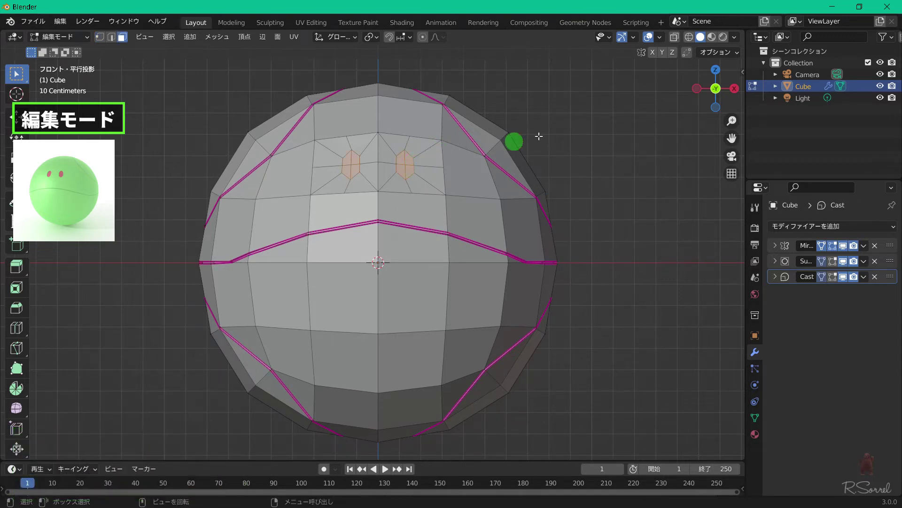
{"action": "key", "text": "e"}
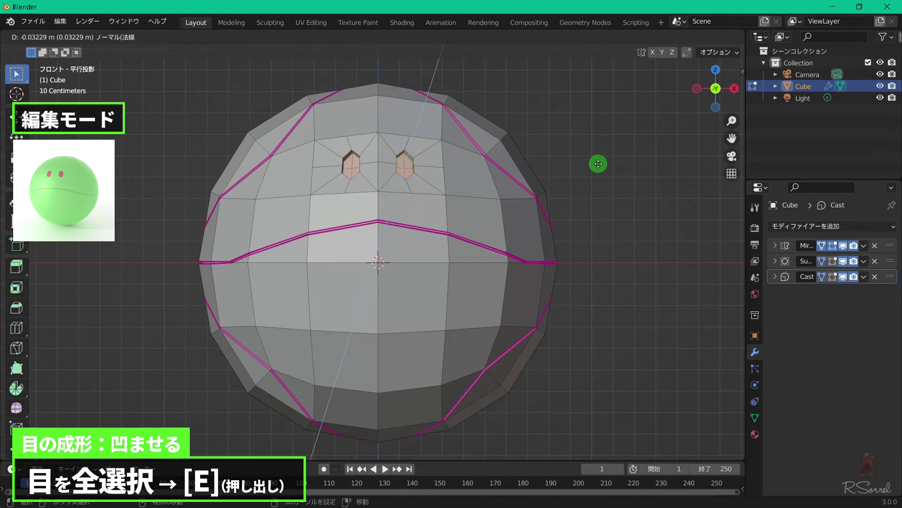
{"action": "left_click", "coordinate": [598, 163]}
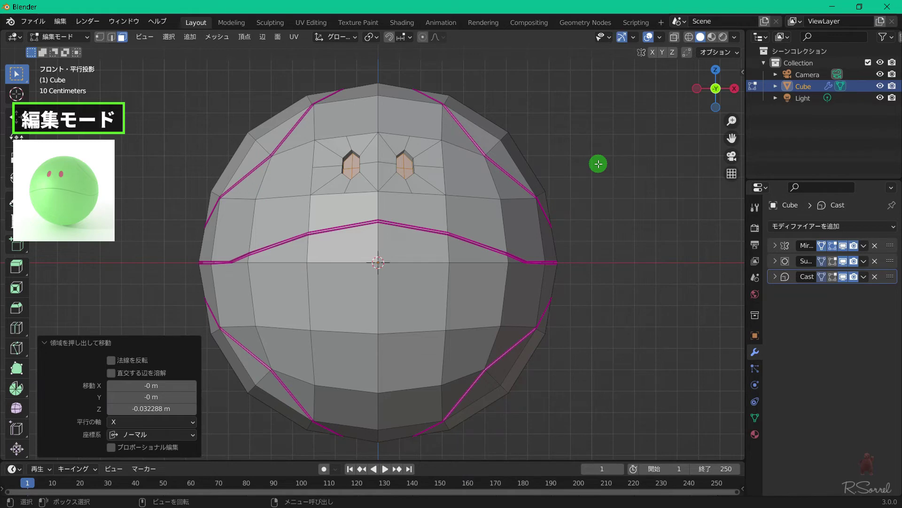
Crease the edges around both eye holes fully at 1.000
{"action": "key", "text": "2"}
{"action": "scroll", "coordinate": [516, 114], "scroll_direction": "up", "scroll_amount": 2}
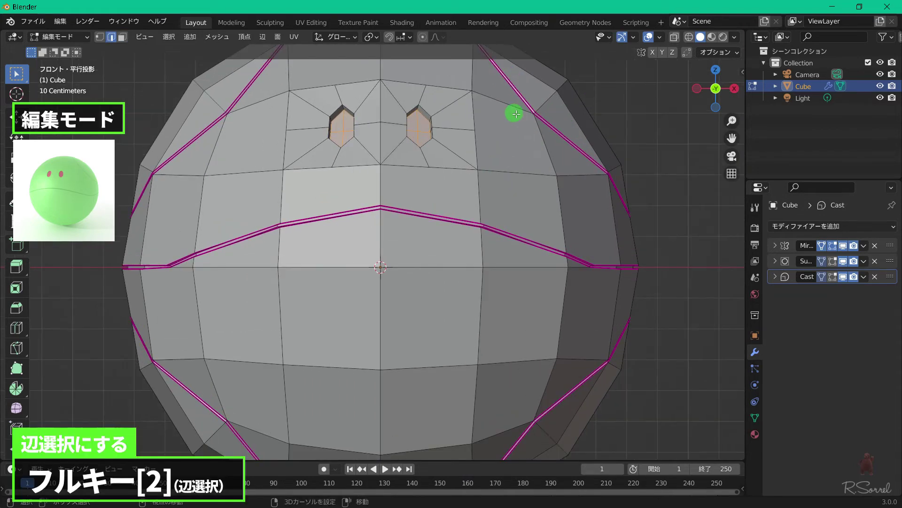
{"action": "middle_click_drag", "start_coordinate": [516, 113], "coordinate": [515, 173], "text": "shift"}
{"action": "scroll", "coordinate": [515, 173], "scroll_direction": "up", "scroll_amount": 3}
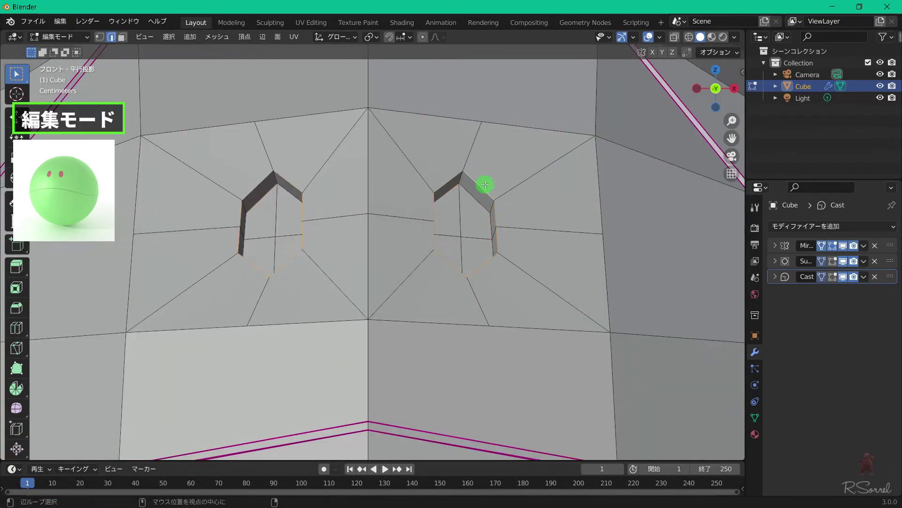
{"action": "mouse_move", "coordinate": [479, 202]}
{"action": "middle_mouse_down"}
{"action": "mouse_move", "coordinate": [297, 231]}
{"action": "mouse_move", "coordinate": [490, 280]}
{"action": "middle_mouse_up"}
{"action": "middle_click_drag", "start_coordinate": [498, 318], "coordinate": [525, 316]}
{"action": "scroll", "coordinate": [476, 264], "scroll_direction": "up", "scroll_amount": 3}
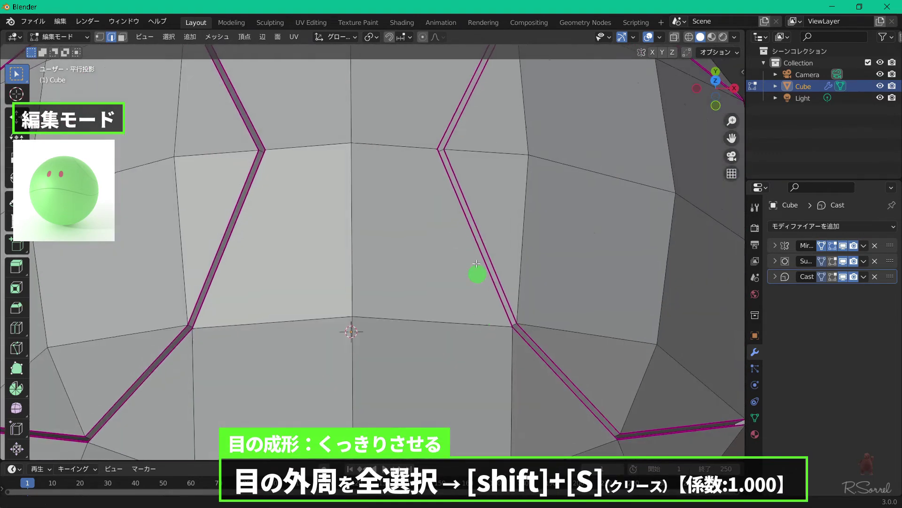
{"action": "key", "text": "shift+s"}
{"action": "left_click", "coordinate": [623, 327]}
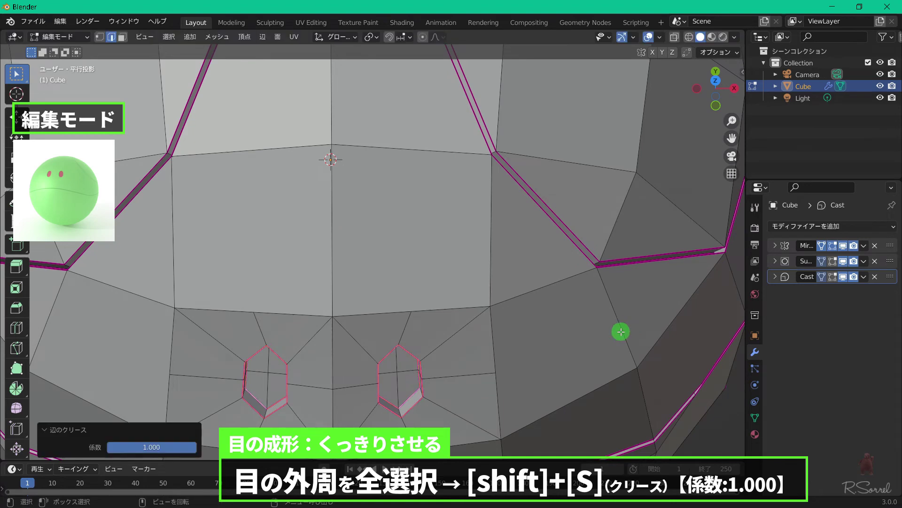
Return to the front view and Object Mode to see the smooth ball
{"action": "middle_click_drag", "start_coordinate": [541, 365], "coordinate": [540, 330]}
{"action": "scroll", "coordinate": [539, 328], "scroll_direction": "down", "scroll_amount": 3}
{"action": "scroll", "coordinate": [484, 316], "scroll_direction": "down", "scroll_amount": 2}
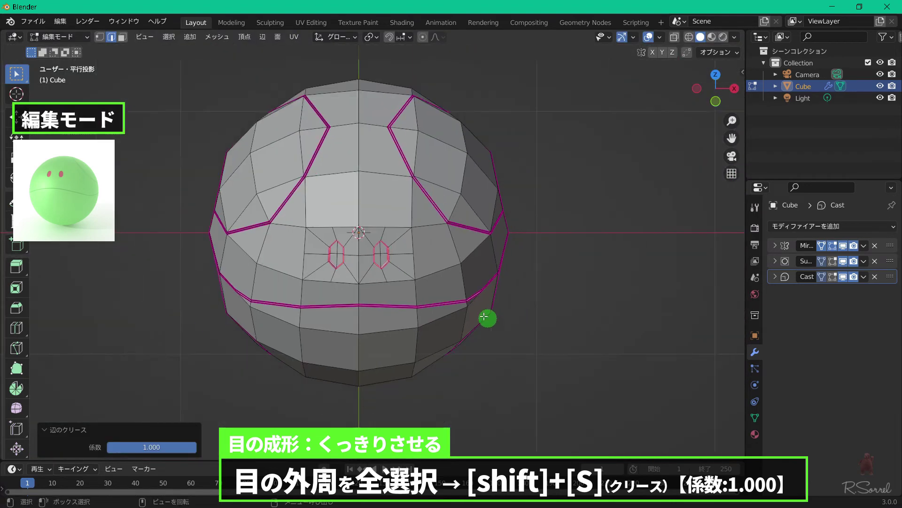
{"action": "key", "text": "KP_1"}
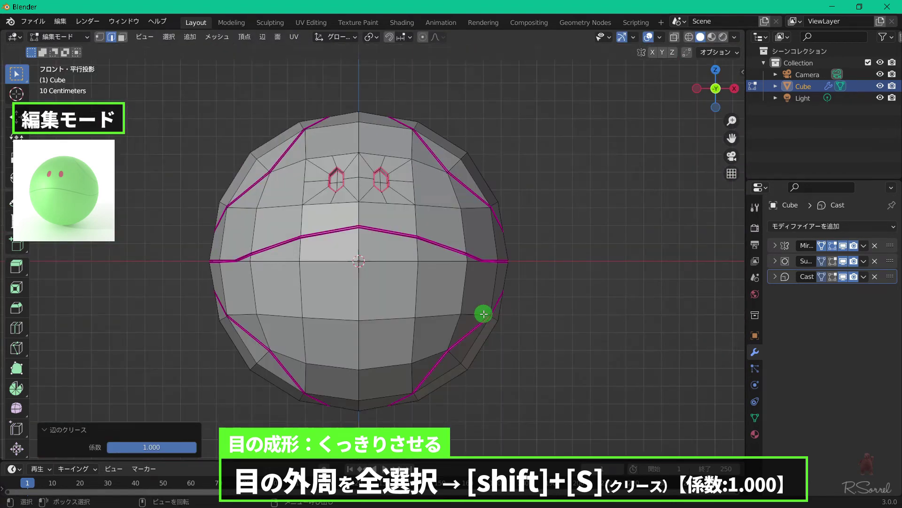
{"action": "key", "text": "Tab"}
{"action": "mouse_move", "coordinate": [482, 312]}
{"action": "middle_mouse_down"}
{"action": "mouse_move", "coordinate": [441, 261]}
{"action": "mouse_move", "coordinate": [388, 250]}
{"action": "mouse_move", "coordinate": [550, 250]}
{"action": "mouse_move", "coordinate": [616, 239]}
{"action": "mouse_move", "coordinate": [496, 259]}
{"action": "mouse_move", "coordinate": [430, 248]}
{"action": "middle_mouse_up"}
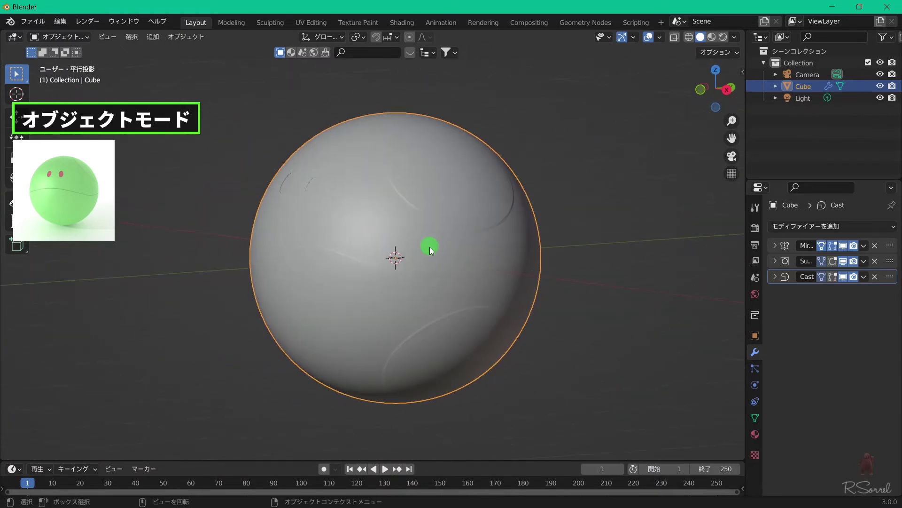
Switch the viewport to Rendered shading and set World strength to 5
{"action": "key", "text": "KP_1"}
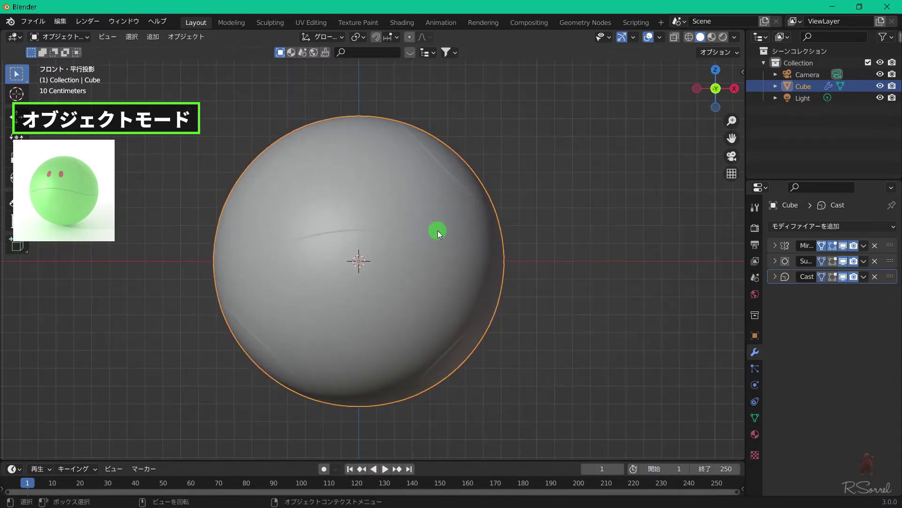
{"action": "left_click", "coordinate": [723, 37]}
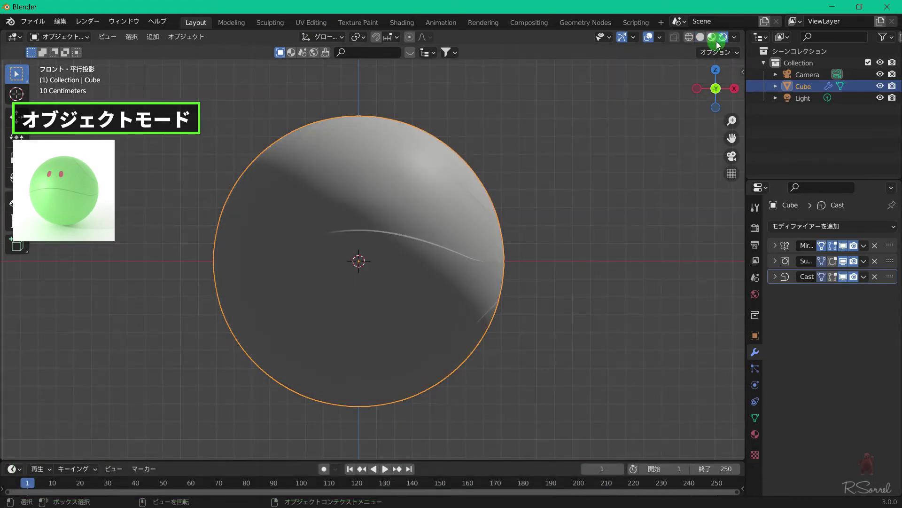
{"action": "left_click", "coordinate": [754, 294]}
{"action": "left_click", "coordinate": [845, 318]}
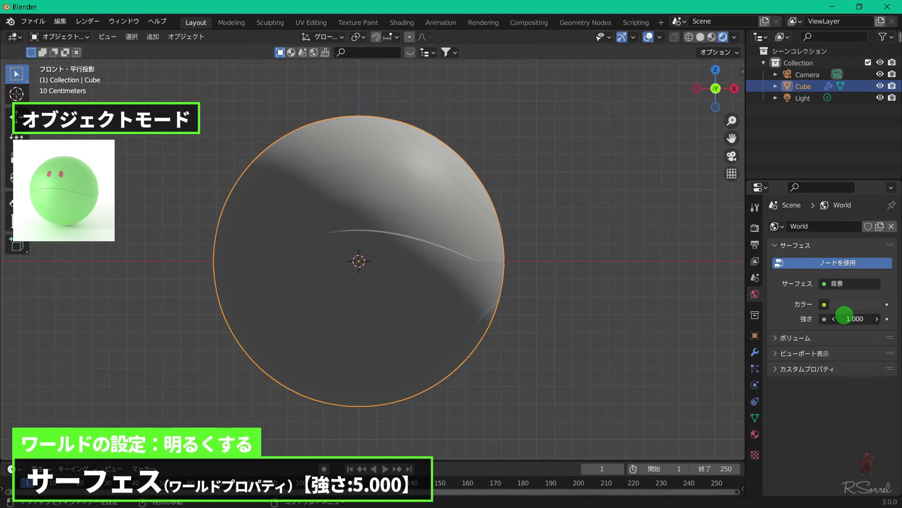
{"action": "type", "text": "5"}
{"action": "key", "text": "Return"}
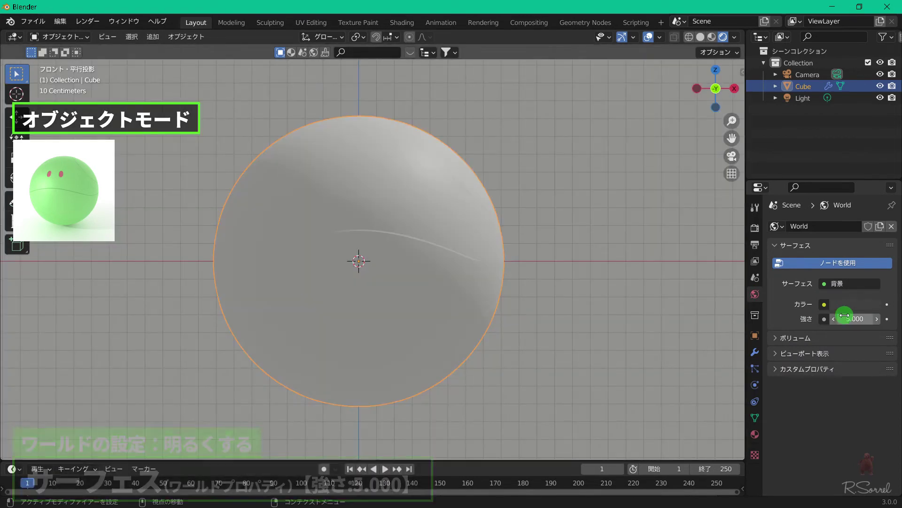
Set the render engine to Cycles
{"action": "left_click", "coordinate": [758, 226]}
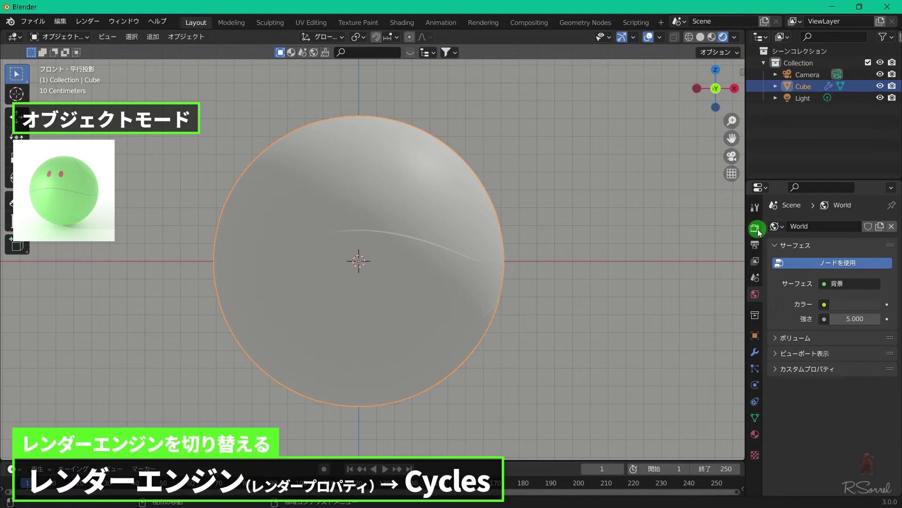
{"action": "left_click", "coordinate": [850, 225]}
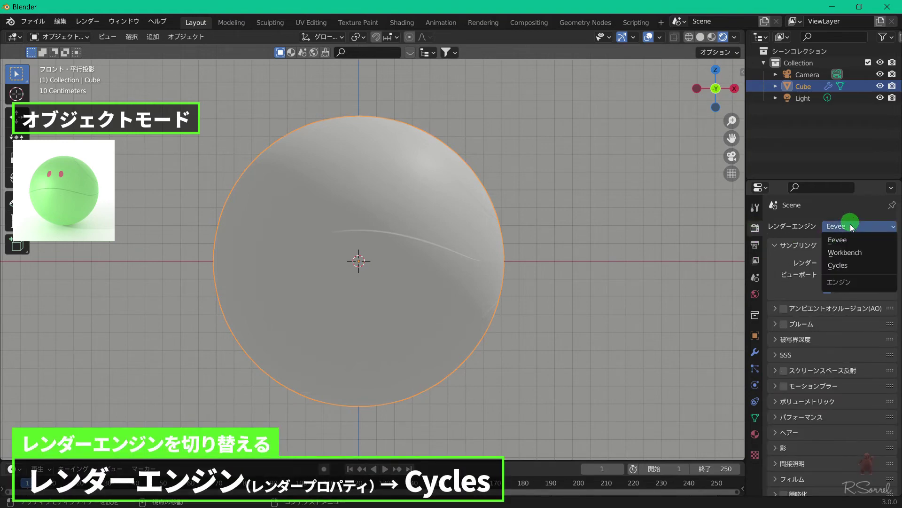
{"action": "left_click", "coordinate": [851, 266]}
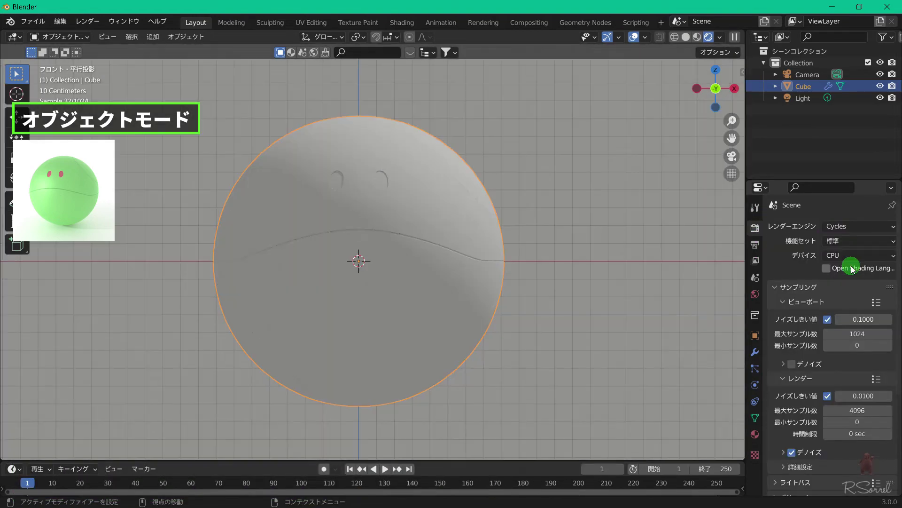
Create a new material for the ball named Karada
{"action": "left_click", "coordinate": [755, 434]}
{"action": "left_click", "coordinate": [816, 276]}
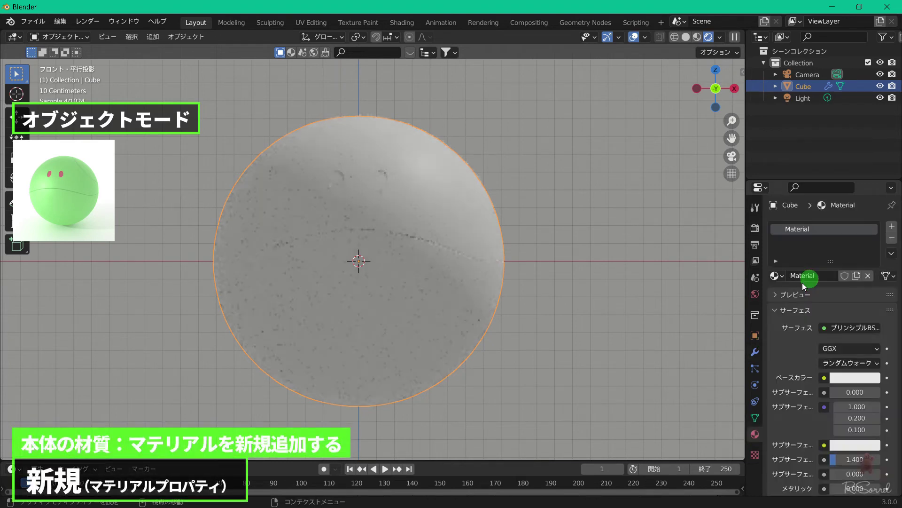
{"action": "left_click", "coordinate": [803, 279]}
{"action": "type", "text": "Karada"}
{"action": "key", "text": "Return"}
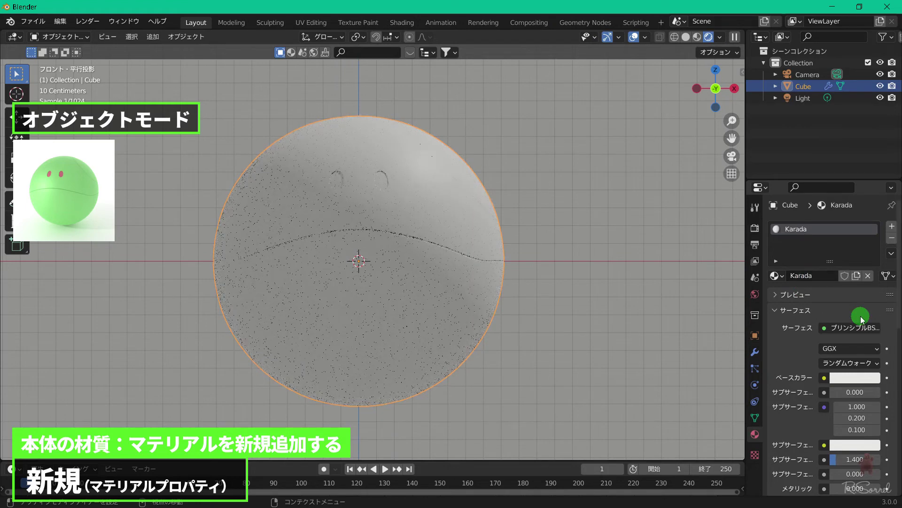
Give Karada a light green base colour
{"action": "left_click", "coordinate": [865, 375]}
{"action": "left_click", "coordinate": [811, 243]}
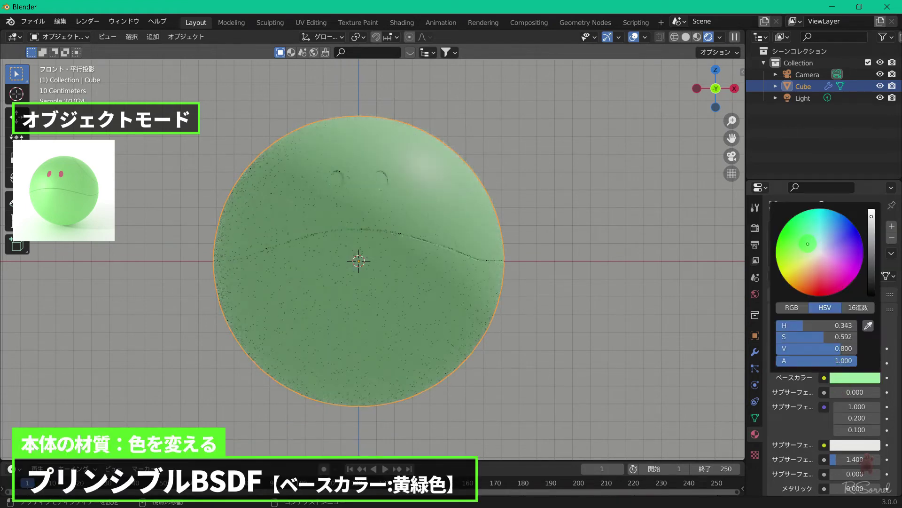
{"action": "left_click_drag", "start_coordinate": [747, 309], "coordinate": [677, 317]}
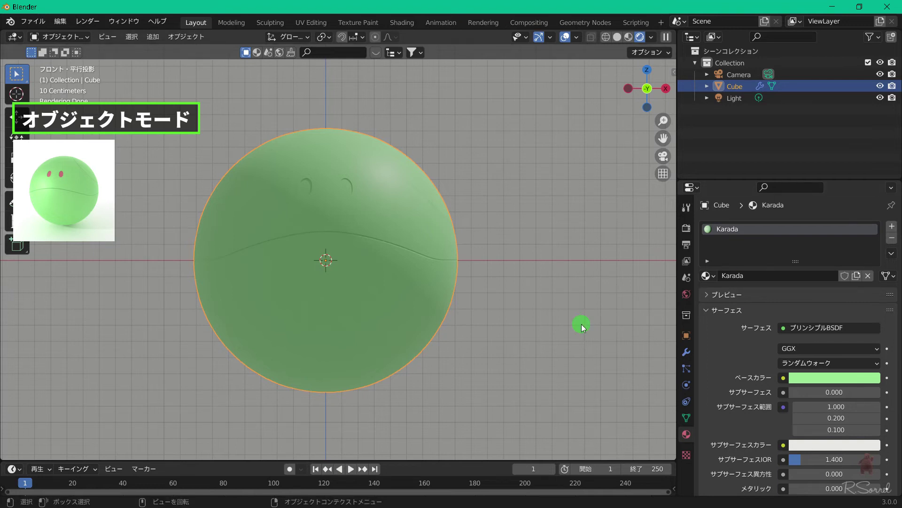
{"action": "scroll", "coordinate": [740, 325], "scroll_direction": "down", "scroll_amount": 5}
{"action": "scroll", "coordinate": [740, 324], "scroll_direction": "down", "scroll_amount": 5}
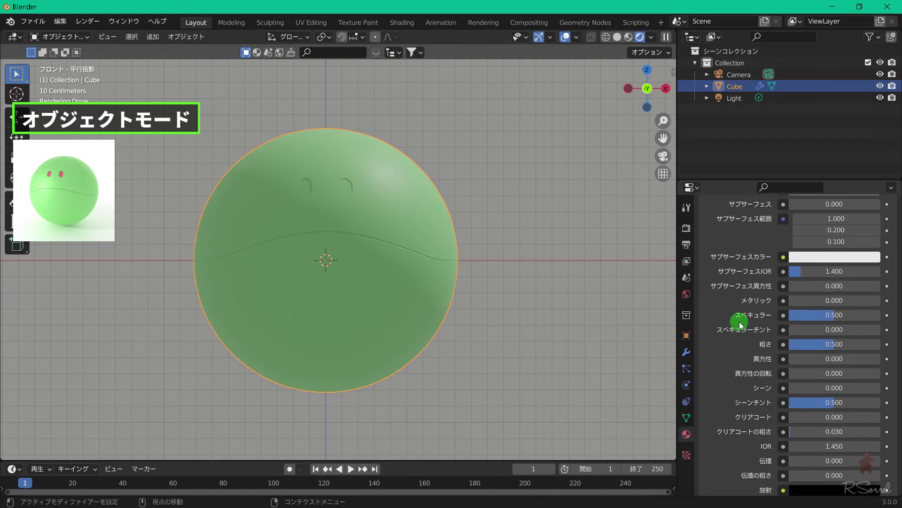
{"action": "scroll", "coordinate": [741, 324], "scroll_direction": "down", "scroll_amount": 3}
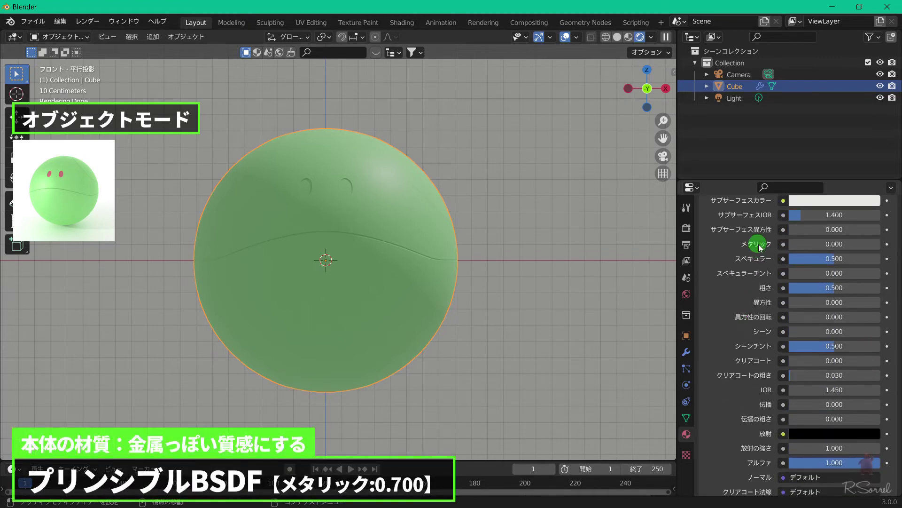
Set Karada's Metallic to 0.7 and Roughness to 0.6
{"action": "left_click", "coordinate": [831, 244]}
{"action": "type", "text": "0.7"}
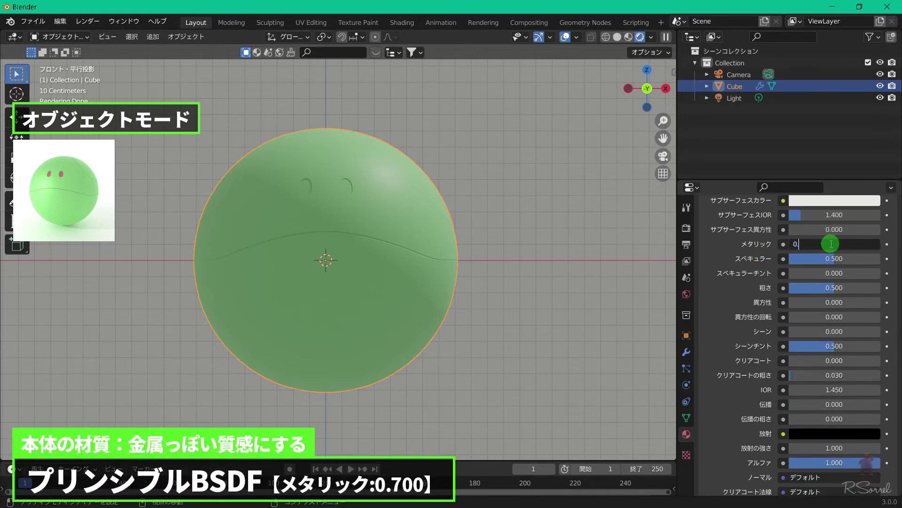
{"action": "key", "text": "Return"}
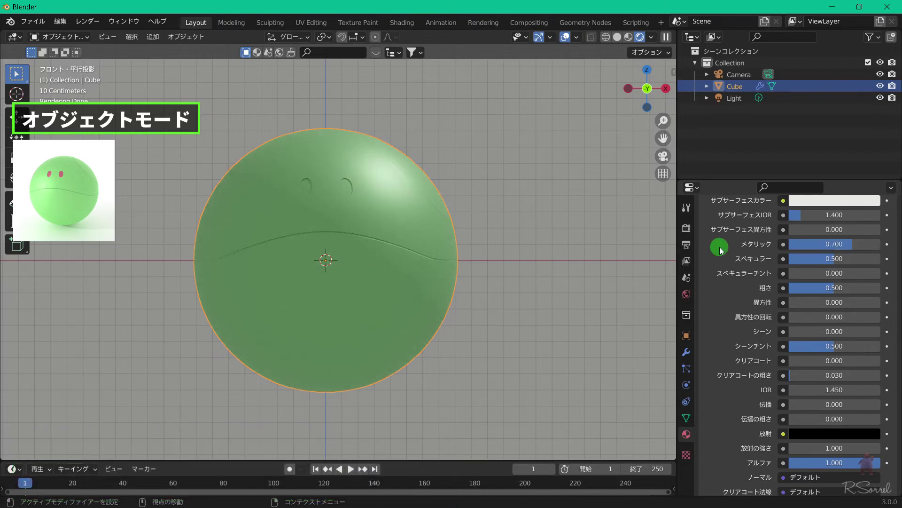
{"action": "left_click", "coordinate": [819, 294]}
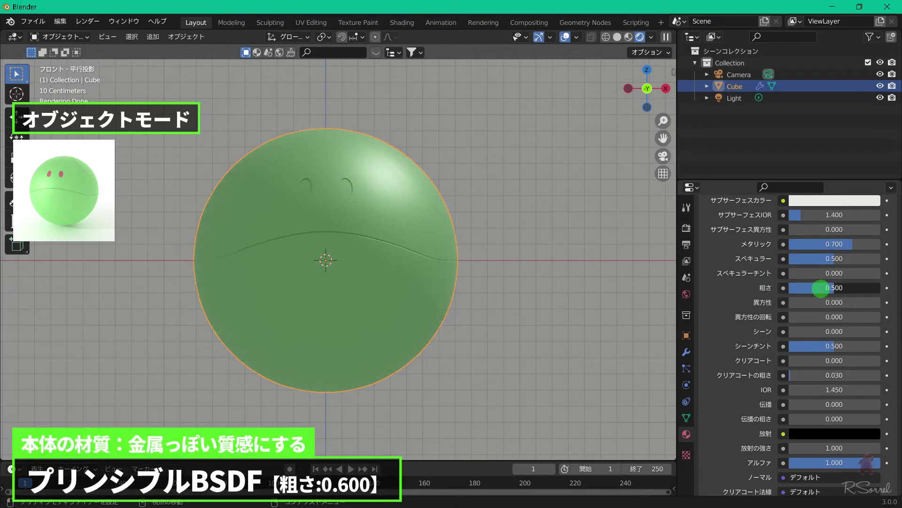
{"action": "type", "text": "0.6"}
{"action": "key", "text": "Return"}
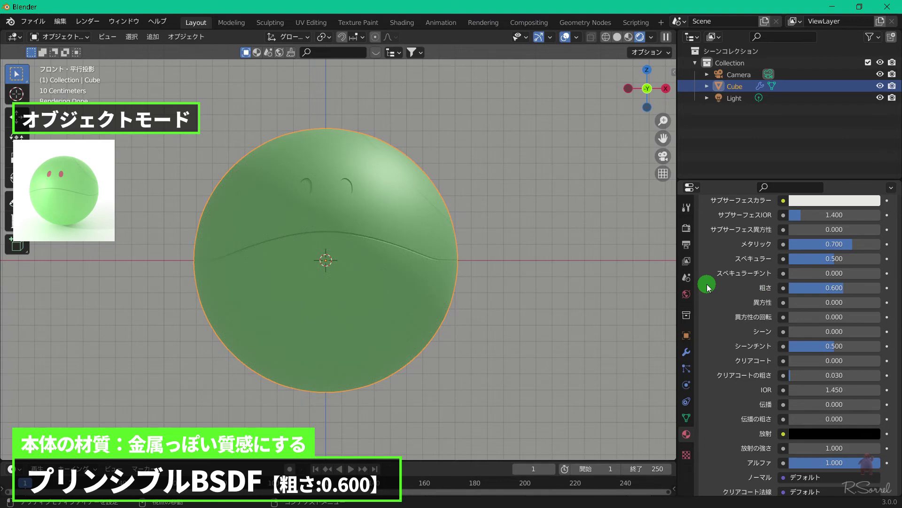
Set Karada's Clearcoat to 1 and Clearcoat Roughness to 0.2
{"action": "scroll", "coordinate": [723, 286], "scroll_direction": "down", "scroll_amount": 4}
{"action": "scroll", "coordinate": [731, 281], "scroll_direction": "down", "scroll_amount": 1}
{"action": "scroll", "coordinate": [731, 281], "scroll_direction": "down", "scroll_amount": 2}
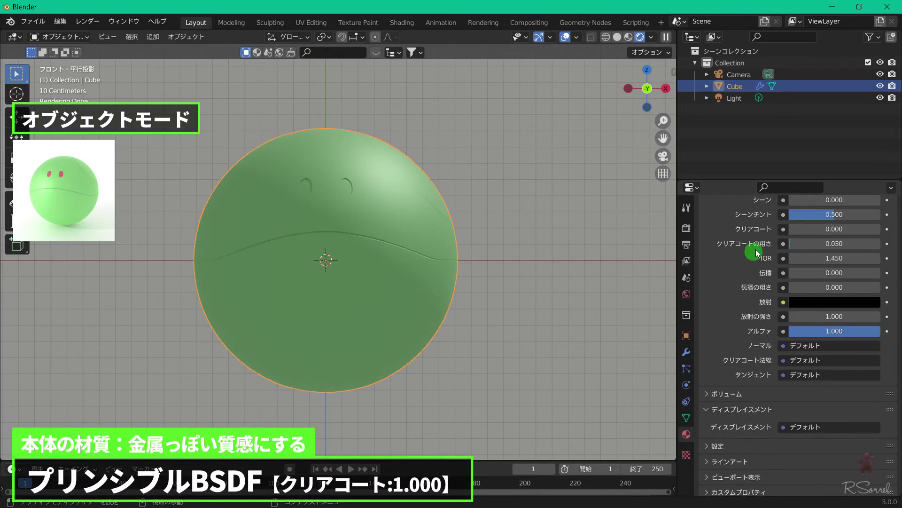
{"action": "left_click", "coordinate": [794, 227]}
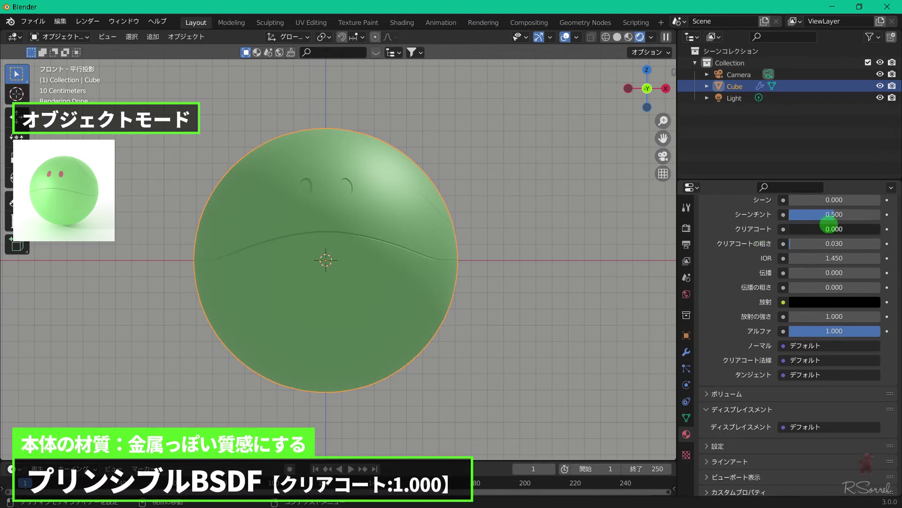
{"action": "type", "text": "1"}
{"action": "key", "text": "Return"}
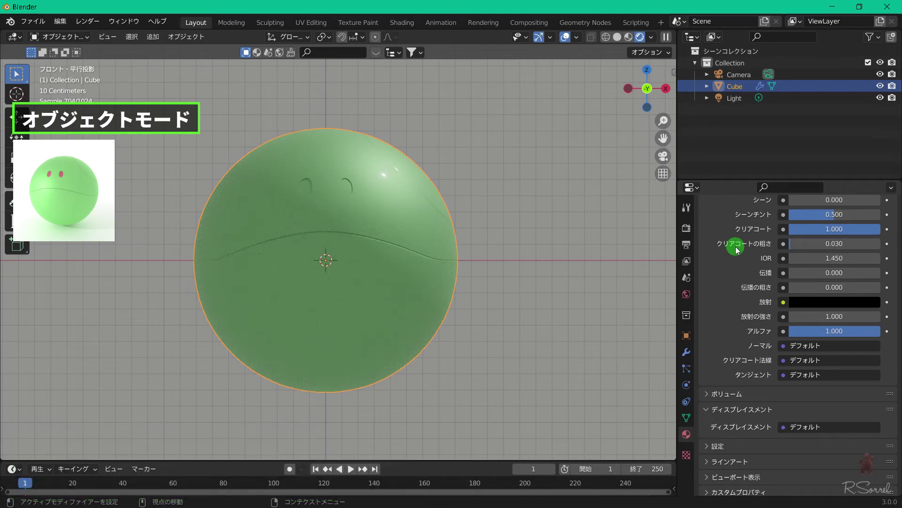
{"action": "left_click", "coordinate": [801, 244]}
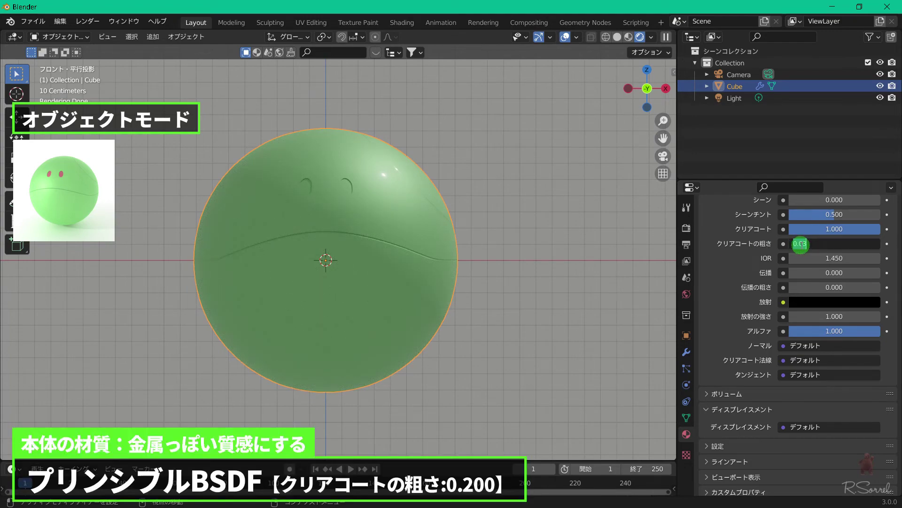
{"action": "type", "text": "0.2"}
{"action": "key", "text": "Return"}
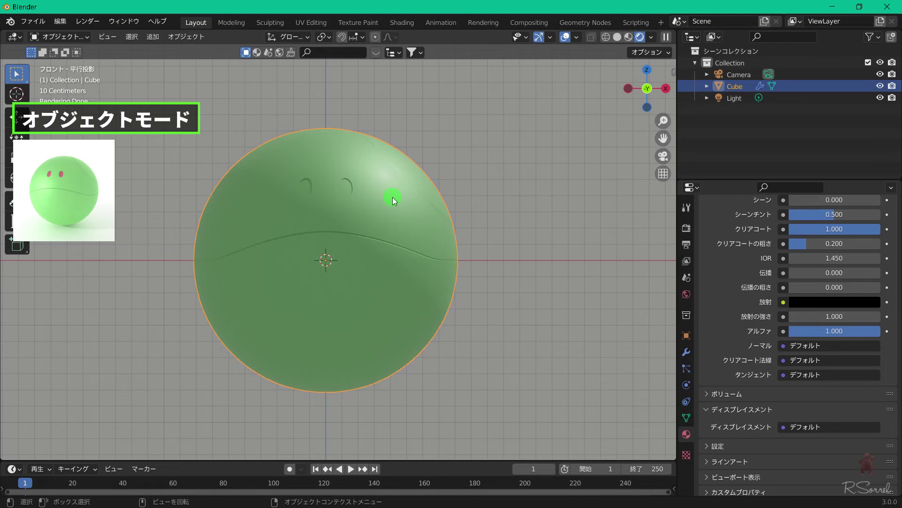
In Edit Mode, select both eye faces in face select mode
{"action": "key", "text": "Tab"}
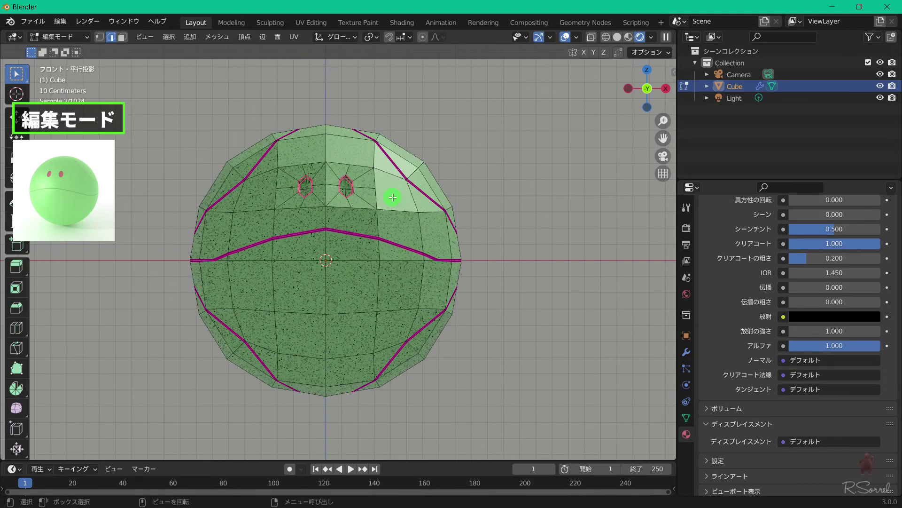
{"action": "key", "text": "3"}
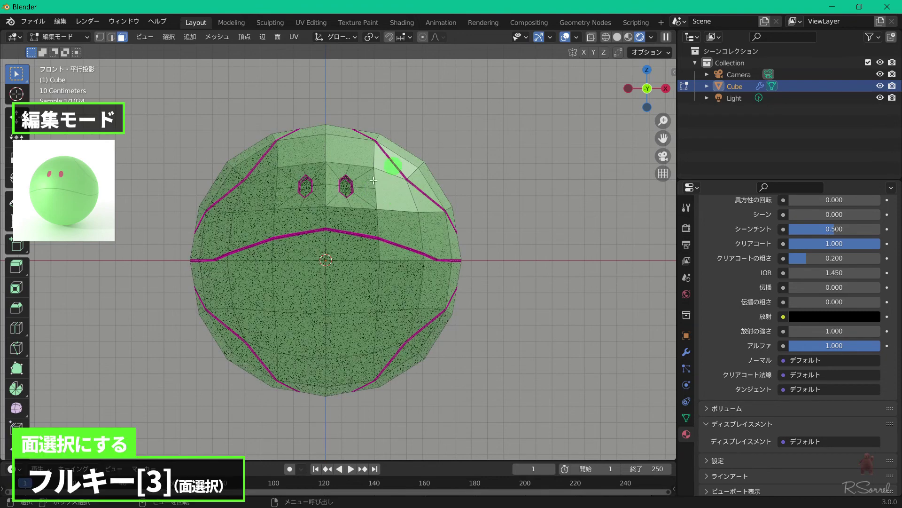
{"action": "left_click", "coordinate": [350, 190]}
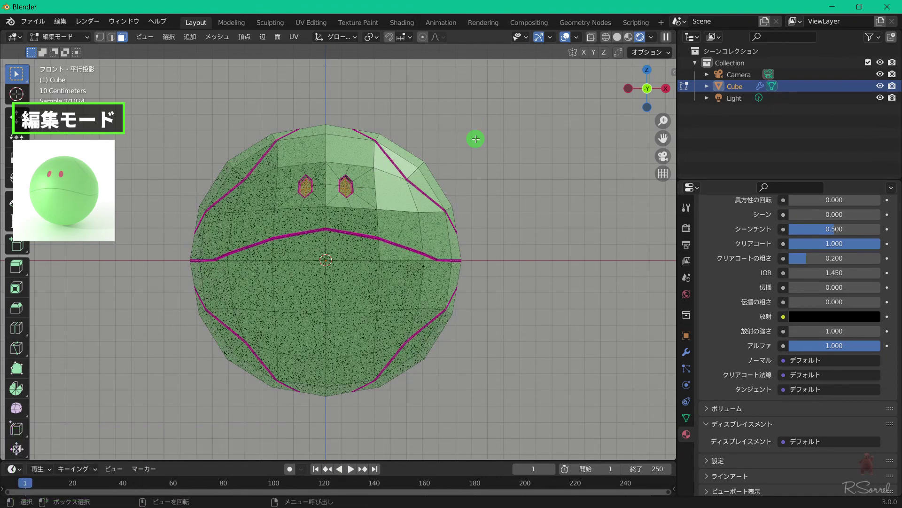
{"action": "scroll", "coordinate": [746, 268], "scroll_direction": "up", "scroll_amount": 5}
{"action": "scroll", "coordinate": [746, 268], "scroll_direction": "up", "scroll_amount": 5}
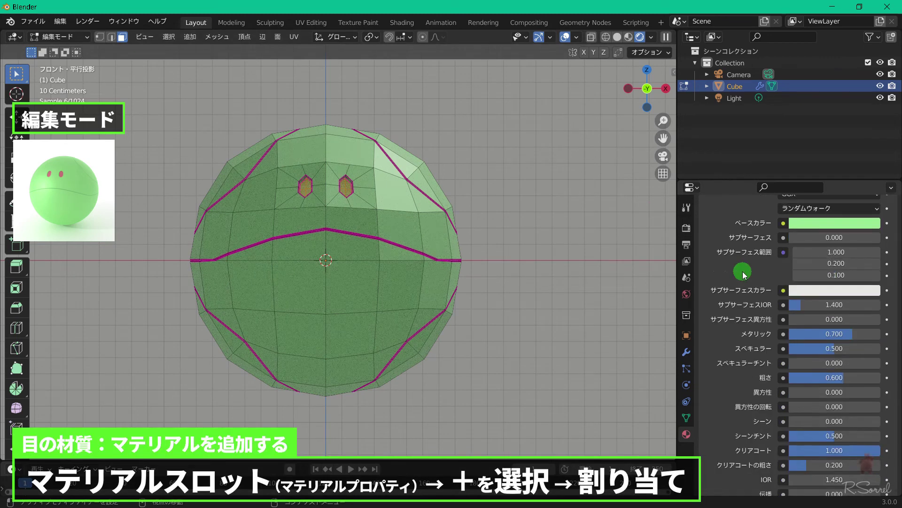
{"action": "scroll", "coordinate": [746, 268], "scroll_direction": "up", "scroll_amount": 5}
Add a second material slot for the eyes using Karada, then return to Object Mode
{"action": "left_click", "coordinate": [892, 226]}
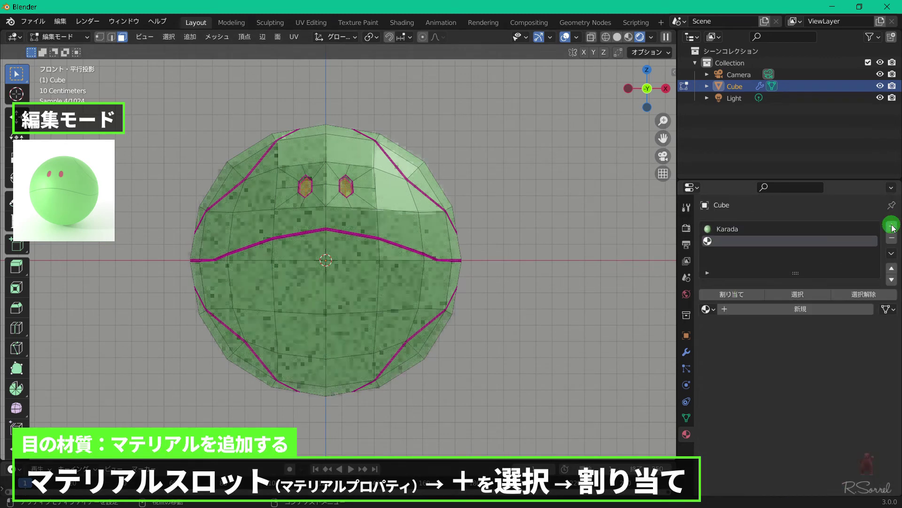
{"action": "left_click", "coordinate": [741, 296]}
{"action": "left_click", "coordinate": [739, 230]}
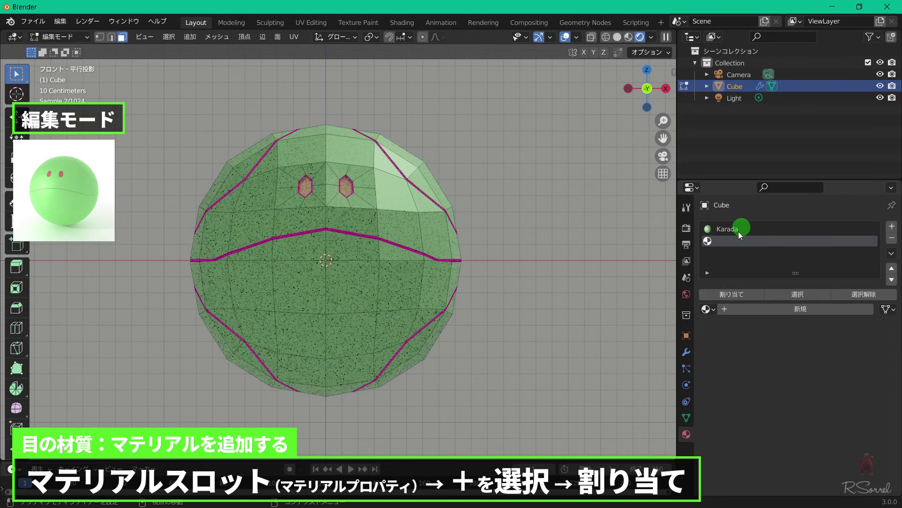
{"action": "left_click", "coordinate": [722, 244]}
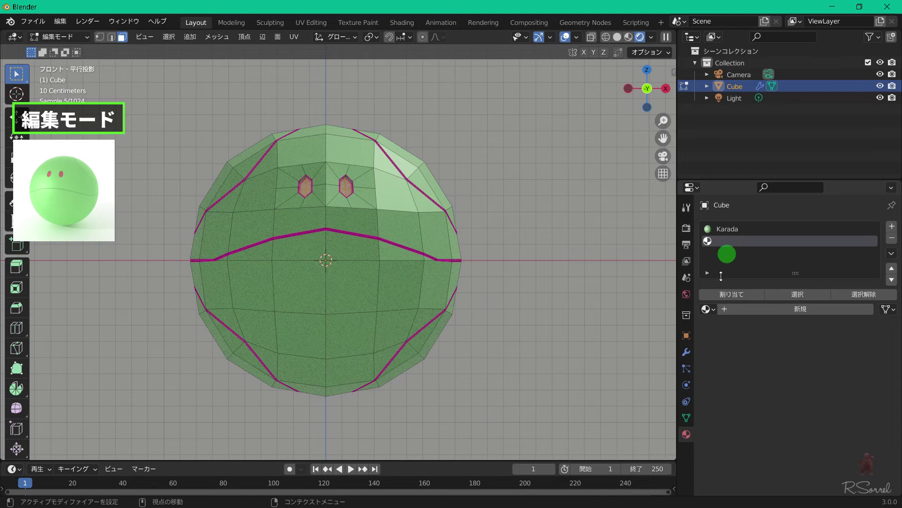
{"action": "left_click", "coordinate": [714, 311]}
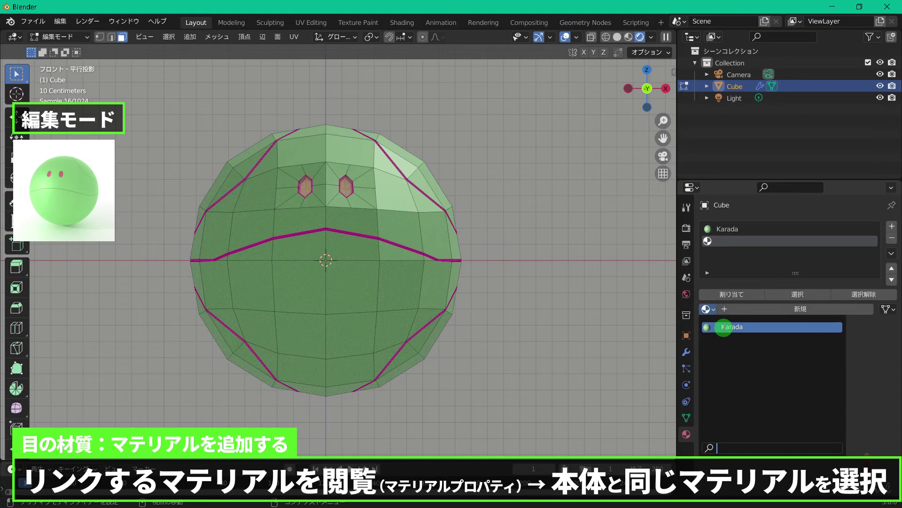
{"action": "left_click", "coordinate": [726, 330]}
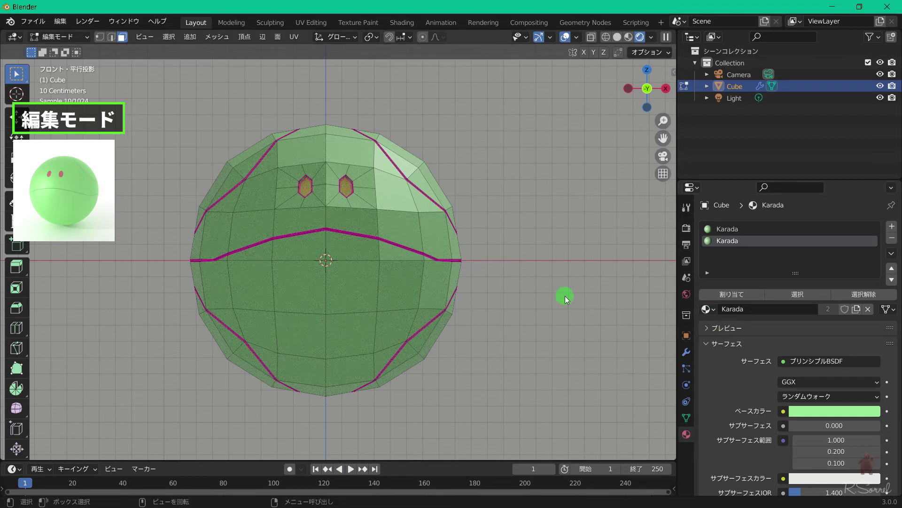
{"action": "key", "text": "Tab"}
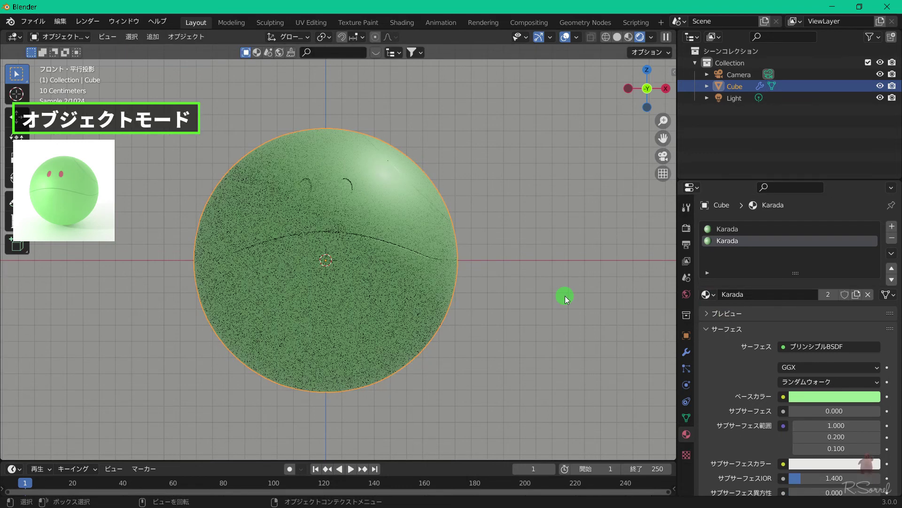
Make the eye material a single-user copy named Me with a pink base colour
{"action": "left_click", "coordinate": [827, 296]}
{"action": "double_click", "coordinate": [784, 296]}
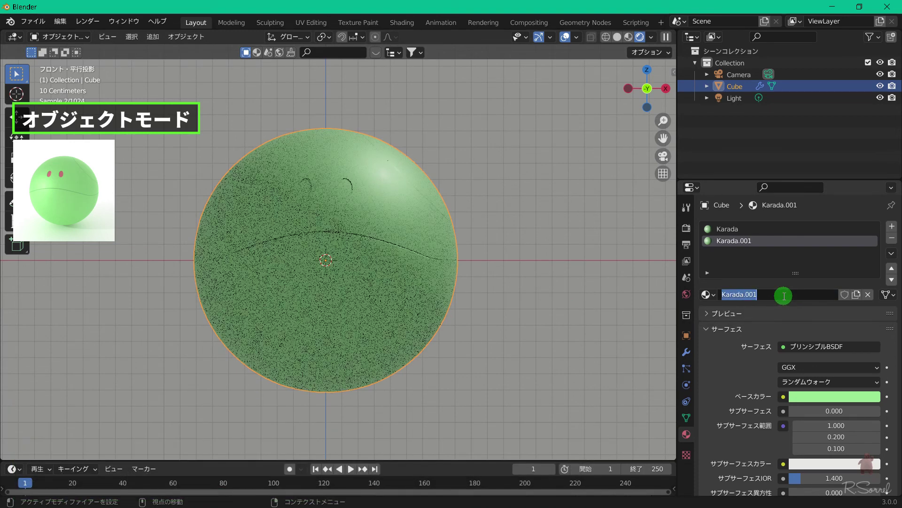
{"action": "type", "text": "M"}
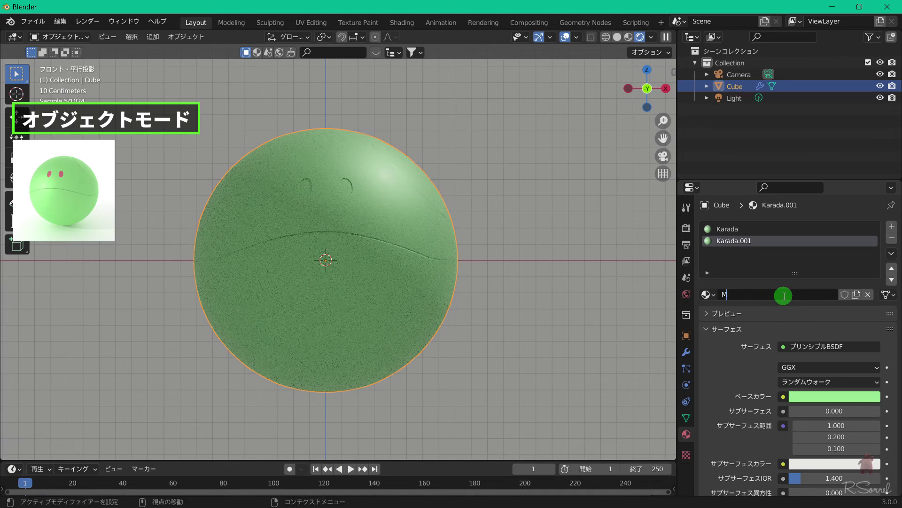
{"action": "type", "text": "e"}
{"action": "key", "text": "Return"}
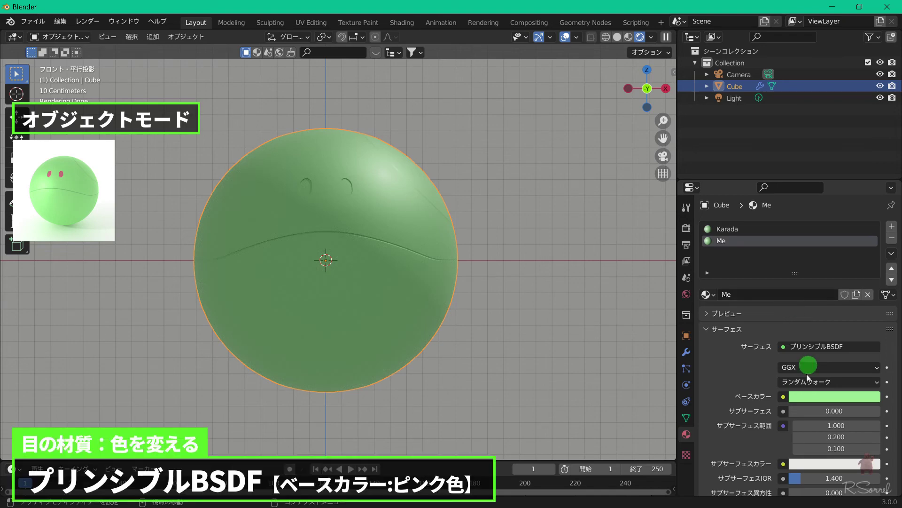
{"action": "left_click", "coordinate": [806, 396]}
{"action": "left_click", "coordinate": [823, 289]}
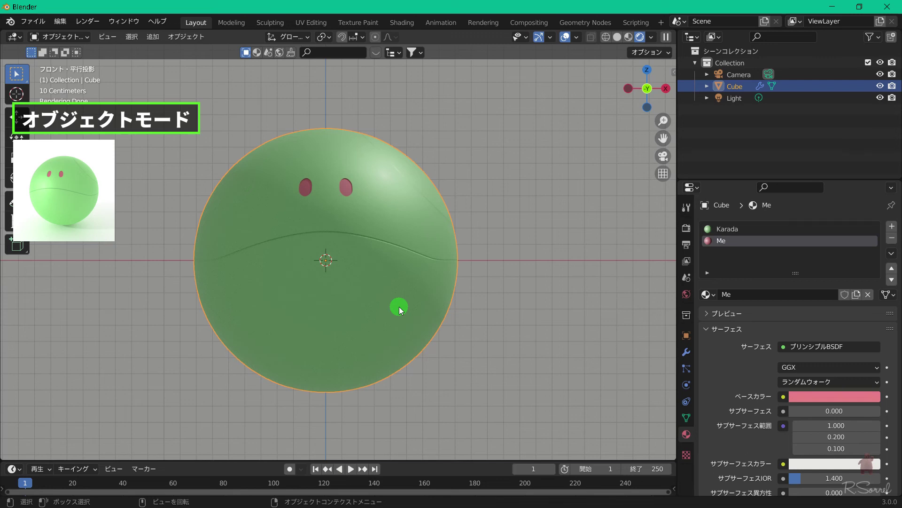
Enter Edit Mode in Solid shading with modifiers disabled while editing
{"action": "key", "text": "Tab"}
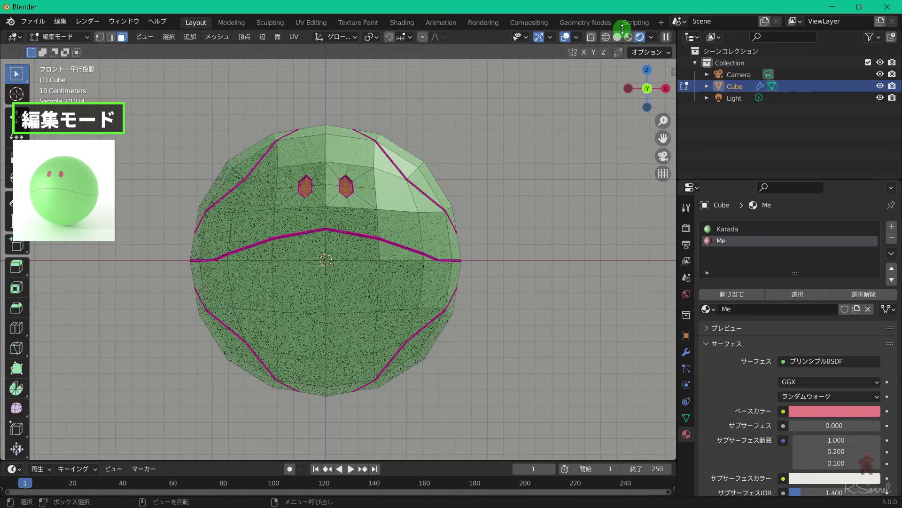
{"action": "left_click", "coordinate": [617, 36]}
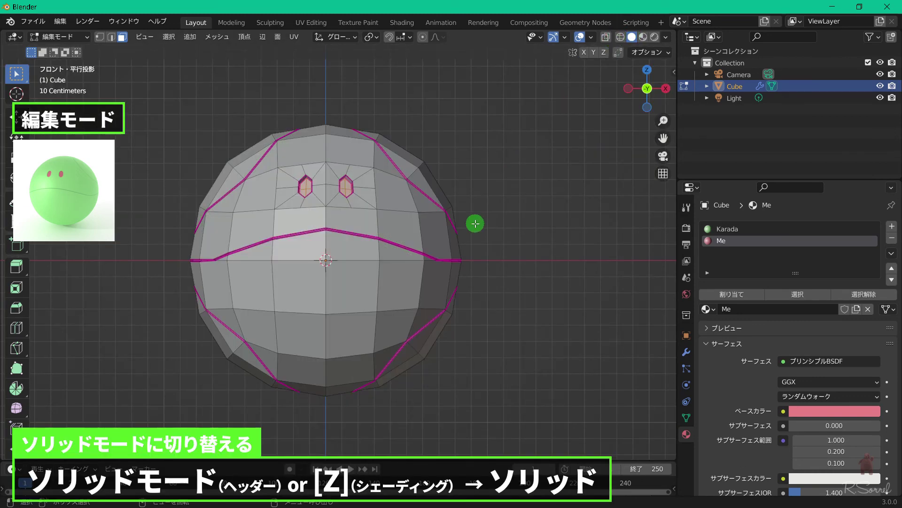
{"action": "left_click", "coordinate": [686, 352]}
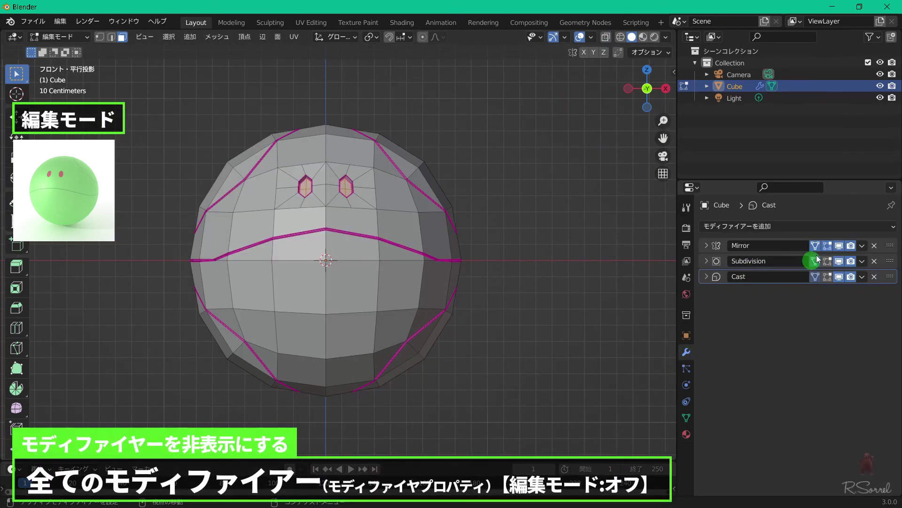
{"action": "left_click", "coordinate": [828, 245]}
Select the lower, middle and upper groove face loops
{"action": "middle_click_drag", "start_coordinate": [362, 252], "coordinate": [383, 277]}
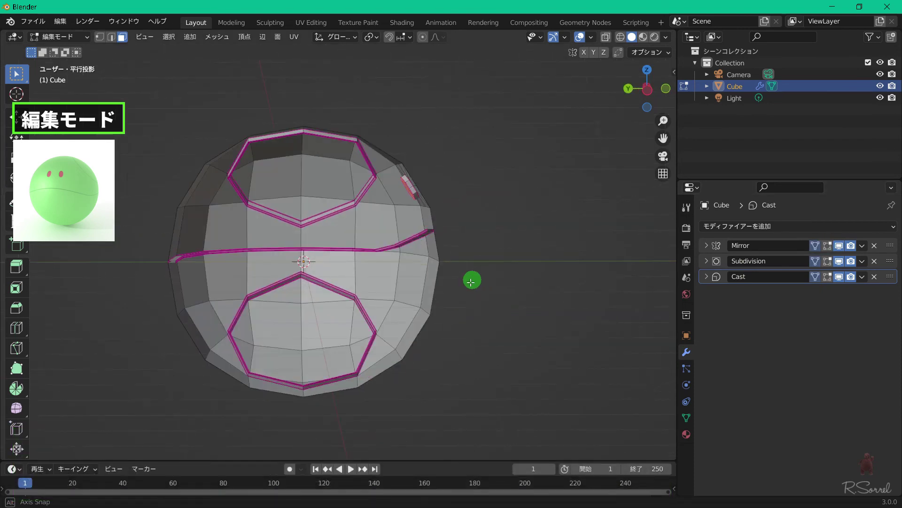
{"action": "scroll", "coordinate": [399, 284], "scroll_direction": "up", "scroll_amount": 4}
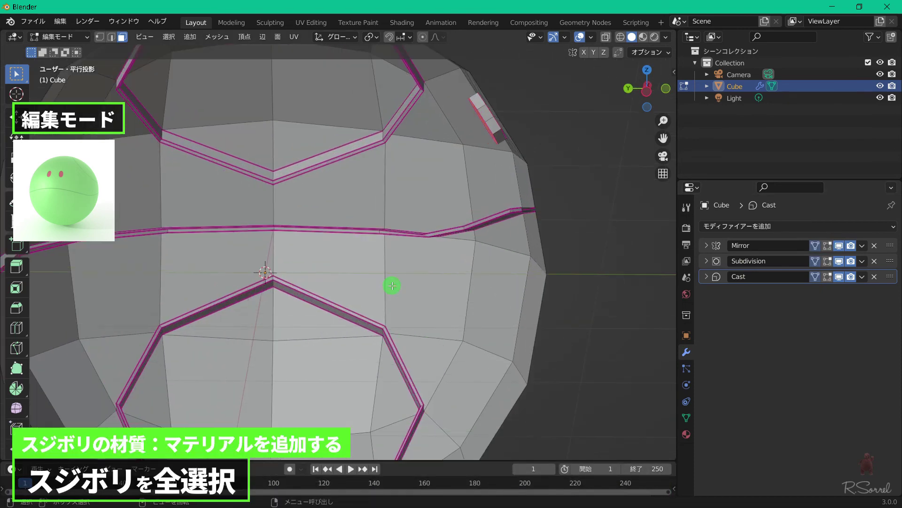
{"action": "left_click", "coordinate": [384, 331], "text": "alt"}
{"action": "left_click", "coordinate": [378, 230], "text": "alt+shift"}
{"action": "left_click", "coordinate": [273, 181], "text": "alt+shift"}
{"action": "middle_click_drag", "start_coordinate": [272, 181], "coordinate": [288, 80]}
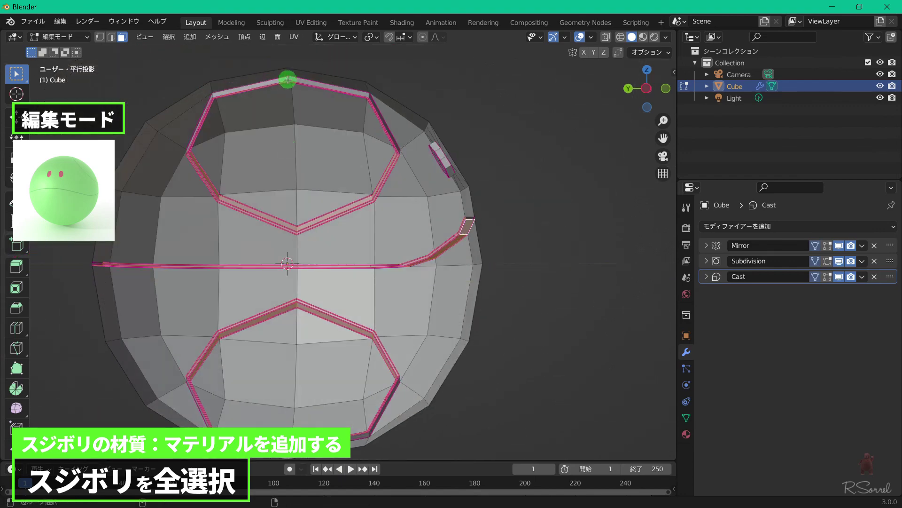
{"action": "scroll", "coordinate": [250, 262], "scroll_direction": "down", "scroll_amount": 4}
{"action": "middle_click_drag", "start_coordinate": [250, 262], "coordinate": [536, 316]}
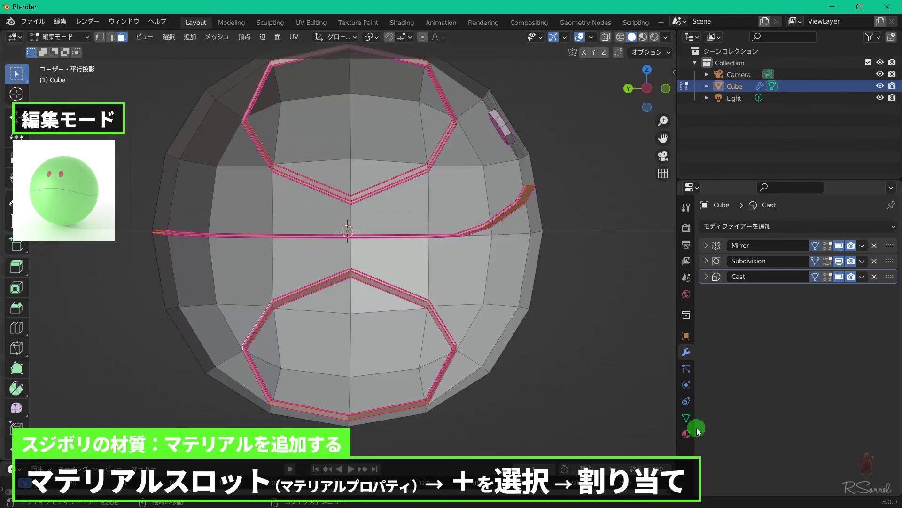
Add a third material slot for the grooves linked to Karada, then return to Object Mode
{"action": "left_click", "coordinate": [687, 433]}
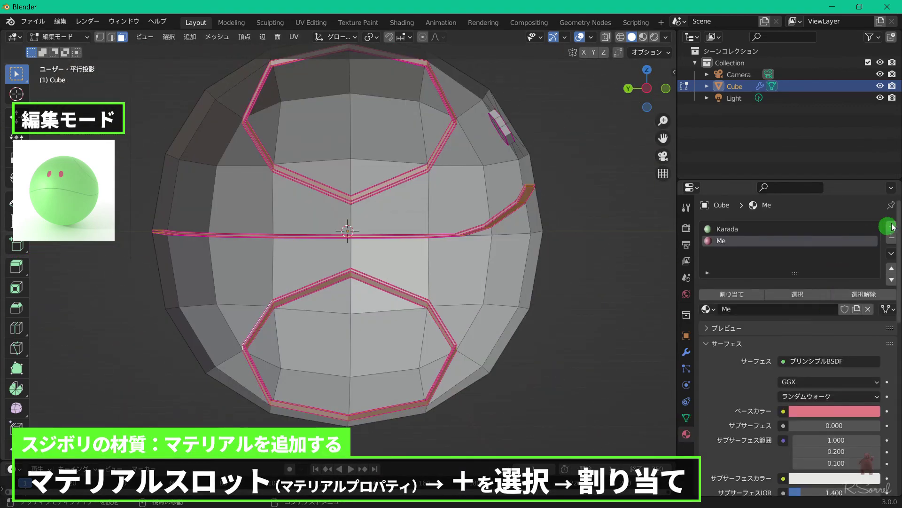
{"action": "left_click", "coordinate": [892, 223]}
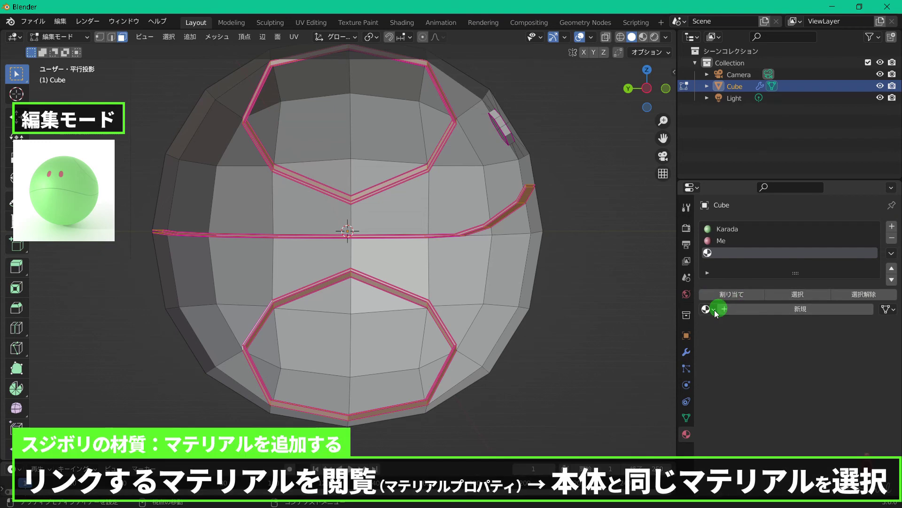
{"action": "left_click", "coordinate": [714, 310]}
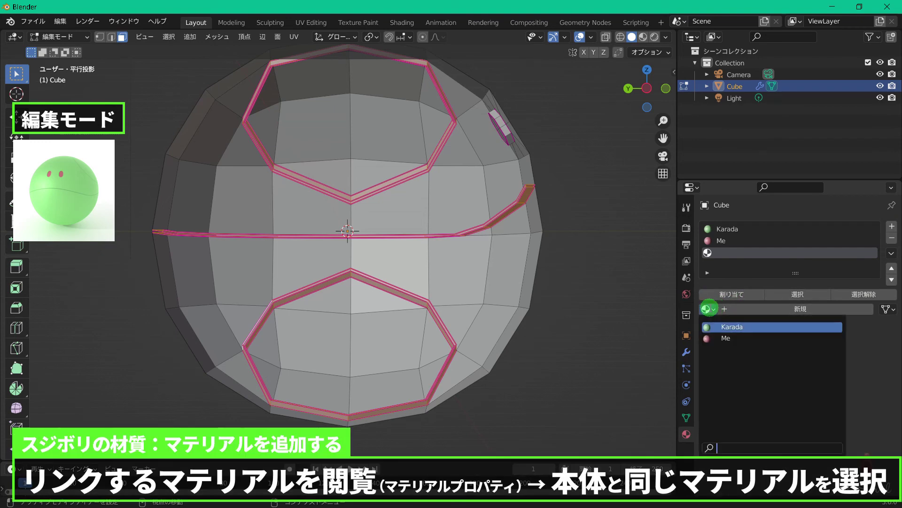
{"action": "left_click", "coordinate": [732, 328]}
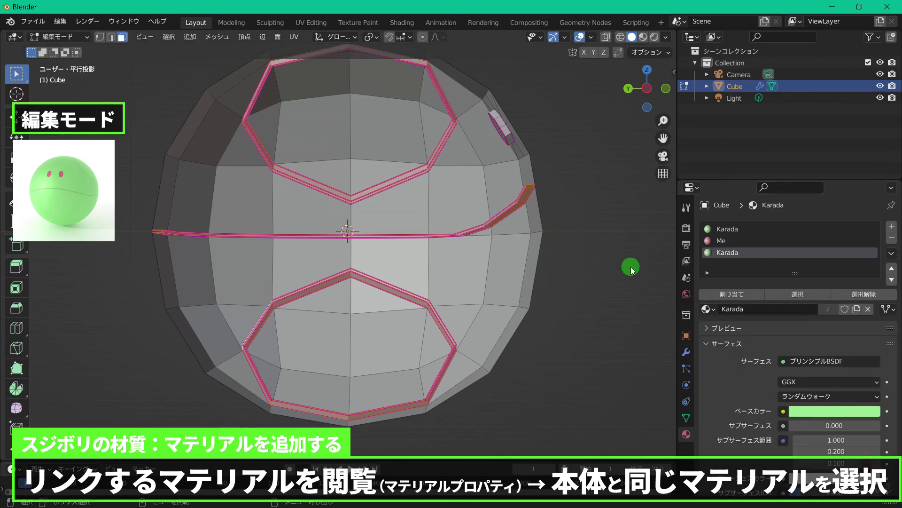
{"action": "key", "text": "Tab"}
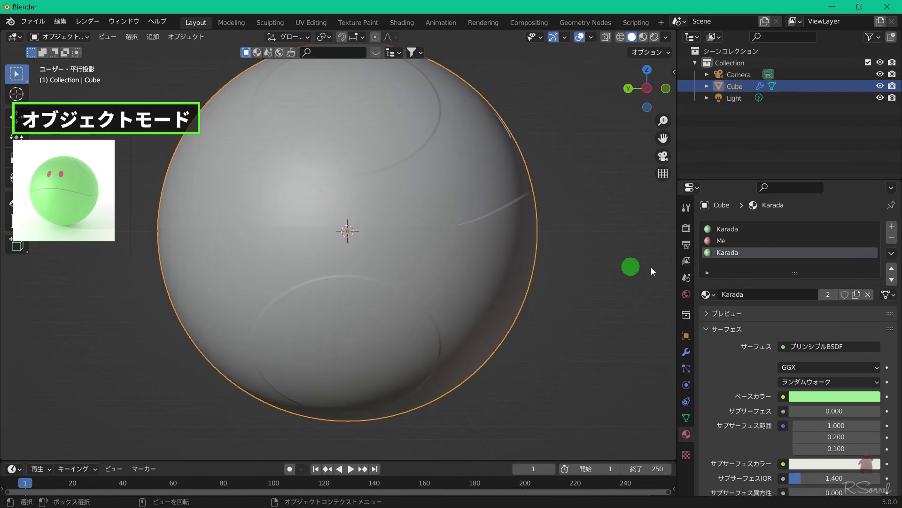
Make the groove material a single-user copy named Sujibori
{"action": "left_click", "coordinate": [827, 294]}
{"action": "left_click", "coordinate": [791, 296]}
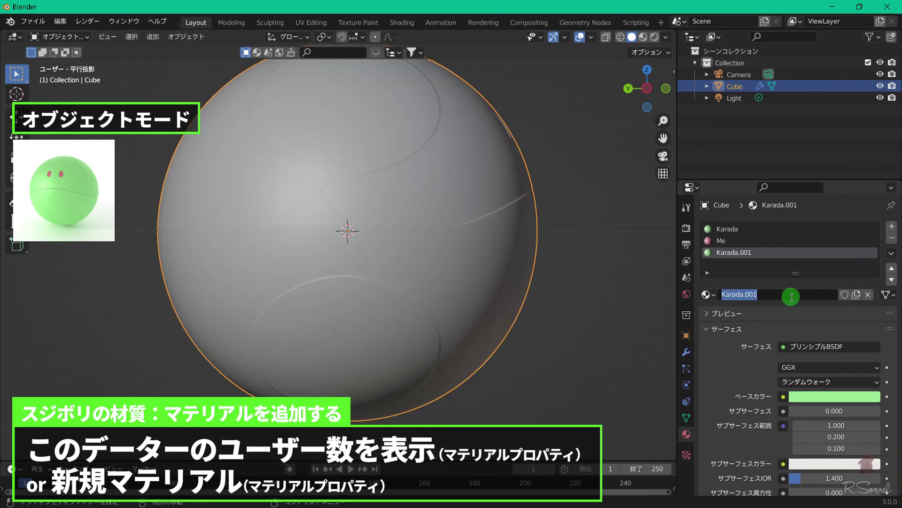
{"action": "type", "text": "Sujib"}
{"action": "type", "text": "ori"}
{"action": "key", "text": "Return"}
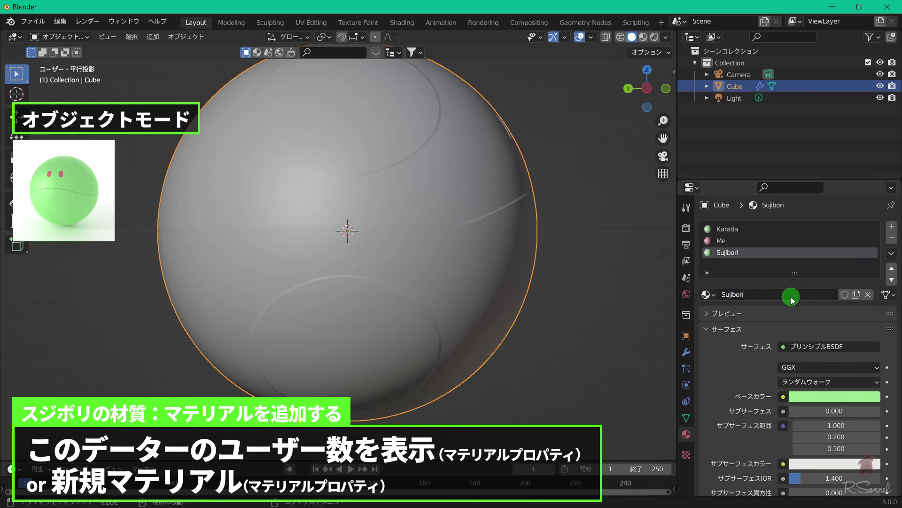
In rendered front view, darken Sujibori's base colour brightness to 0.607
{"action": "left_click", "coordinate": [653, 38]}
{"action": "key", "text": "KP_1"}
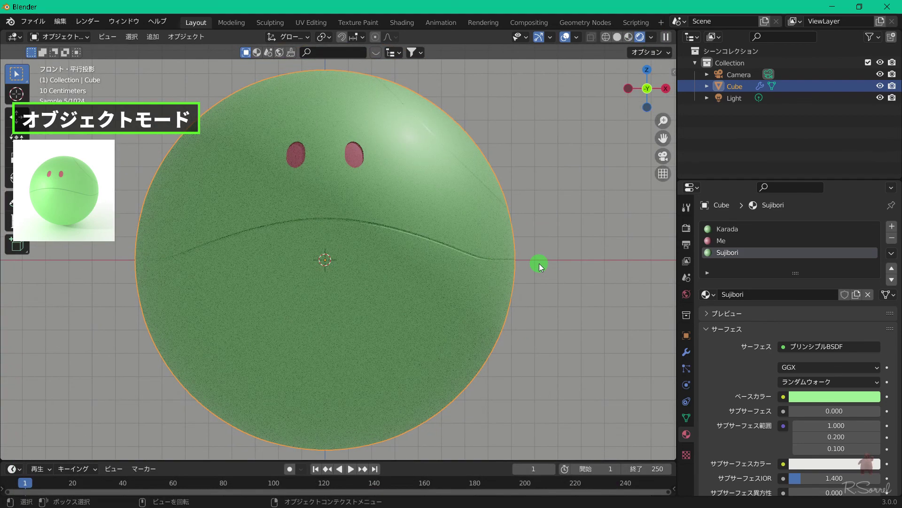
{"action": "left_click", "coordinate": [839, 394]}
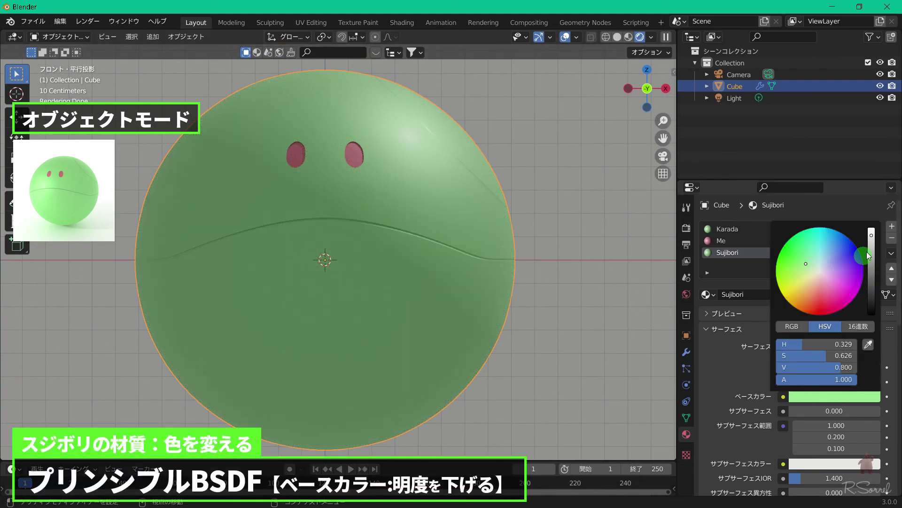
{"action": "left_click_drag", "start_coordinate": [871, 235], "coordinate": [871, 244]}
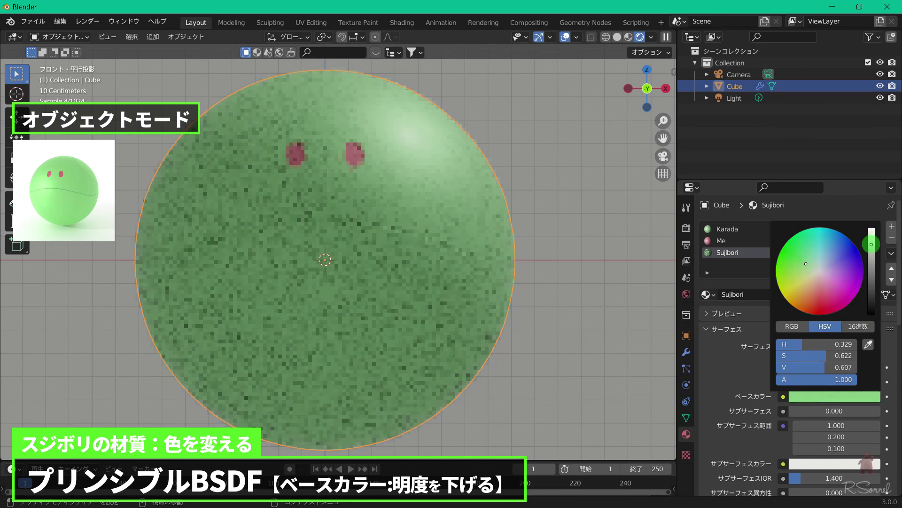